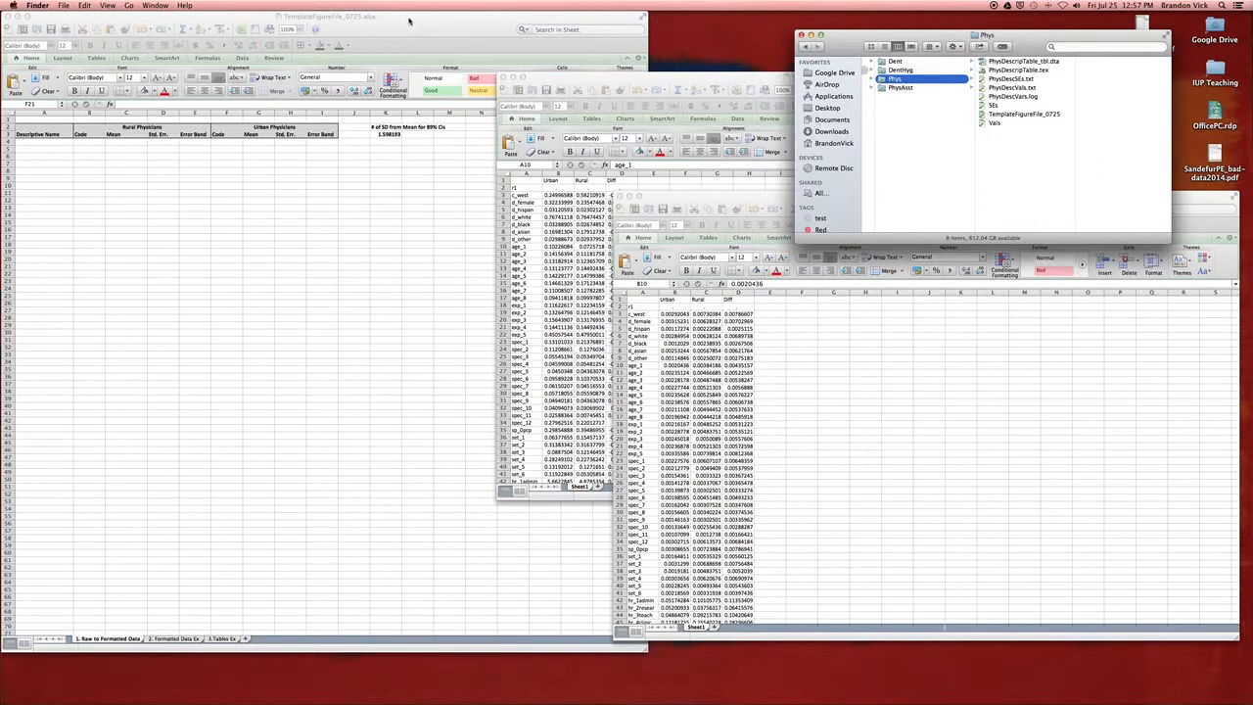
Review the Rural Physicians and Urban Physicians header blocks on the raw data sheet of TemplateFigureFile_0725.xlsx.
drag(409, 19, 515, 25)
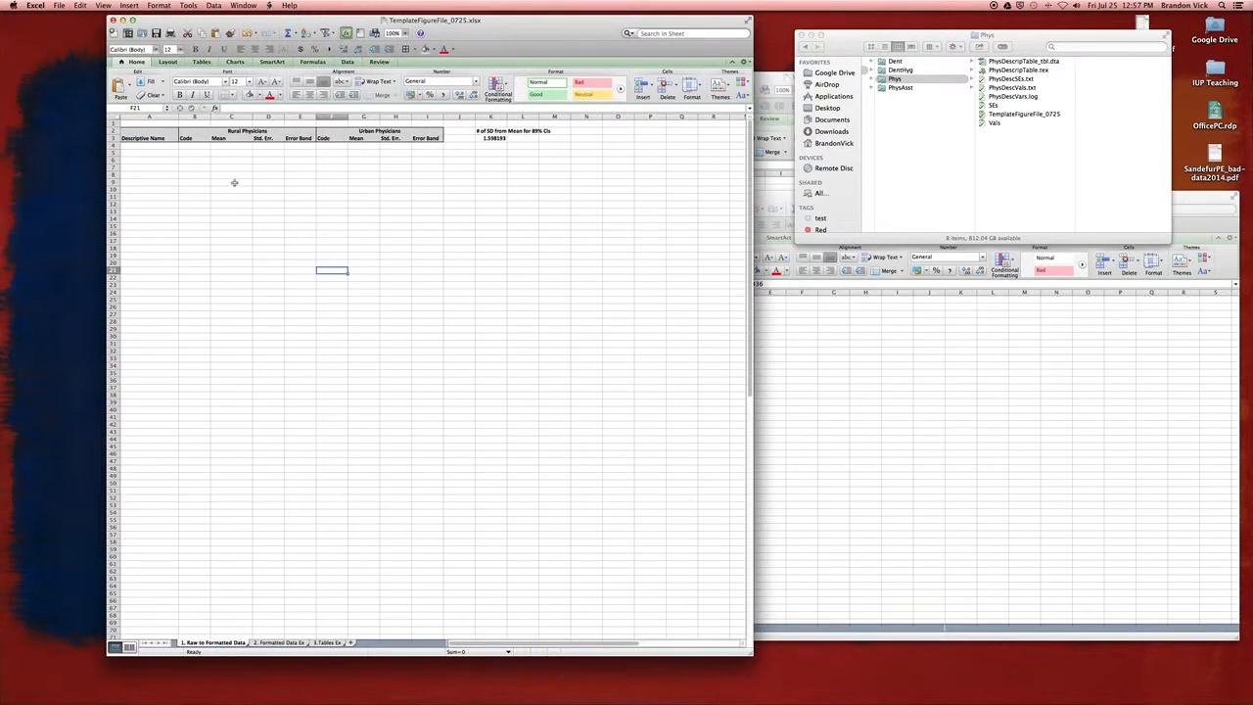
drag(248, 132, 251, 138)
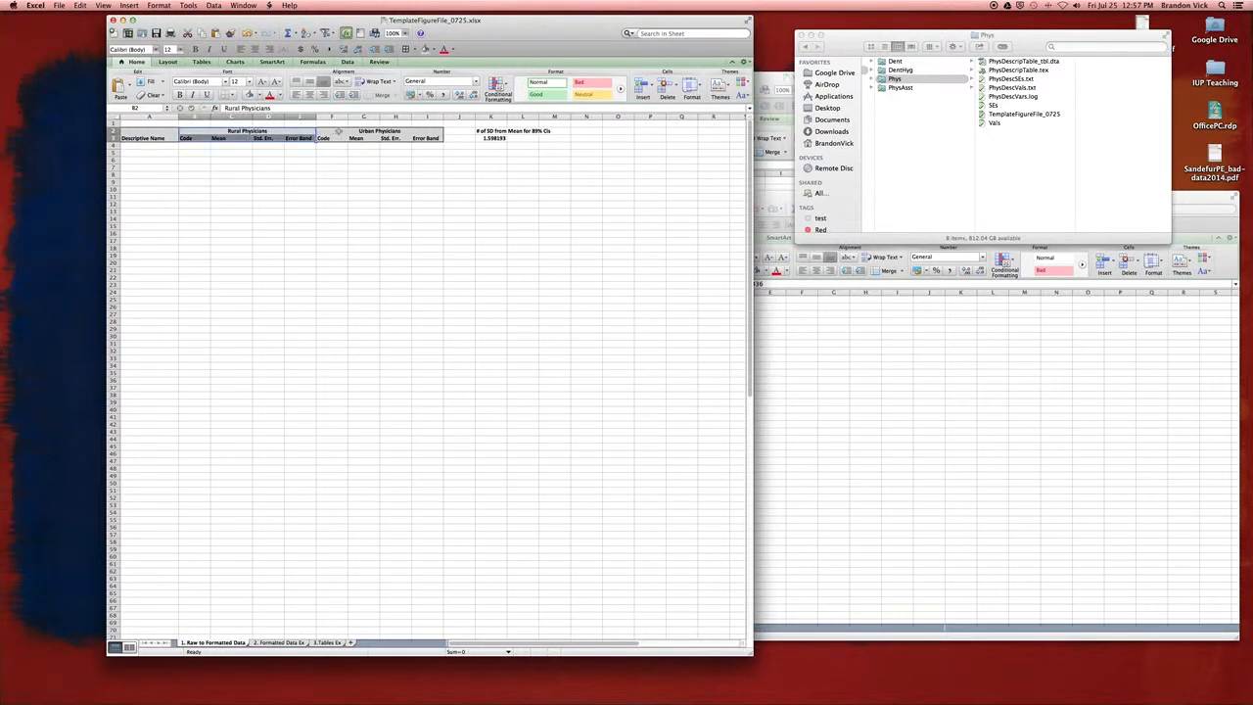
drag(354, 132, 357, 140)
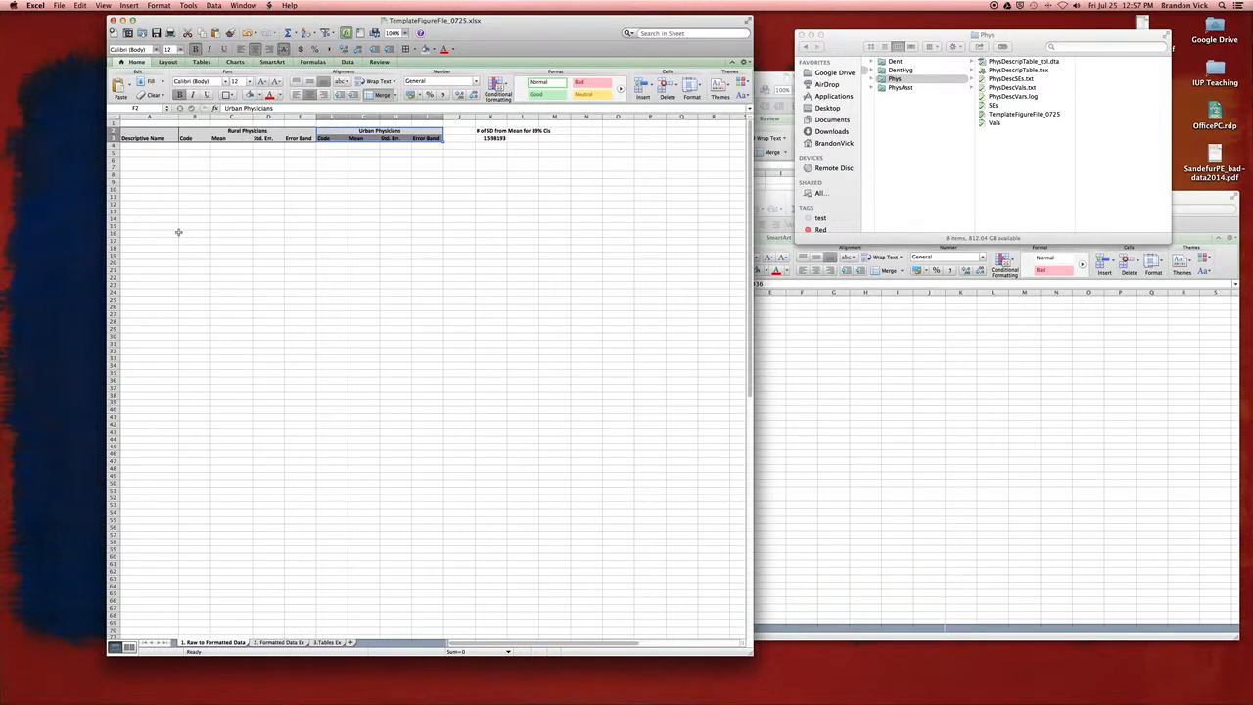
drag(474, 21, 442, 16)
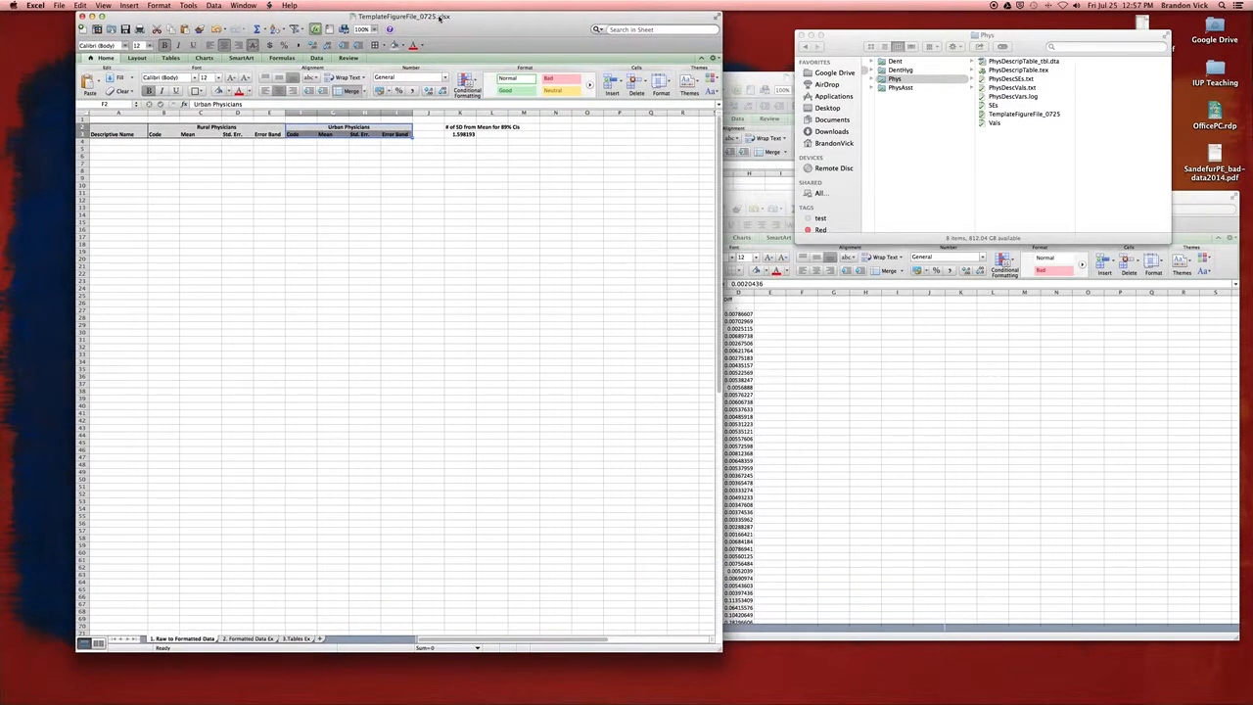
Switch to Finder and look through the PhysAsst, DentHyg, Dent and Phys folders for their output files.
click(895, 83)
click(896, 88)
click(895, 71)
click(893, 61)
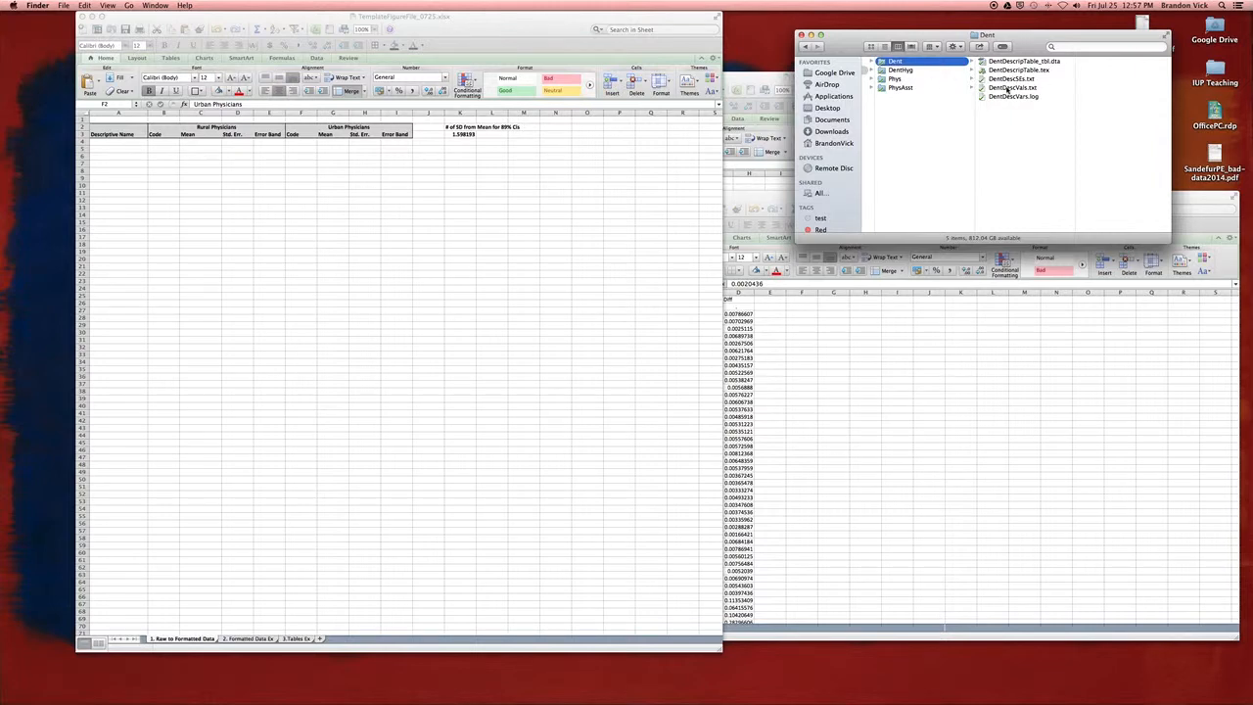
click(901, 79)
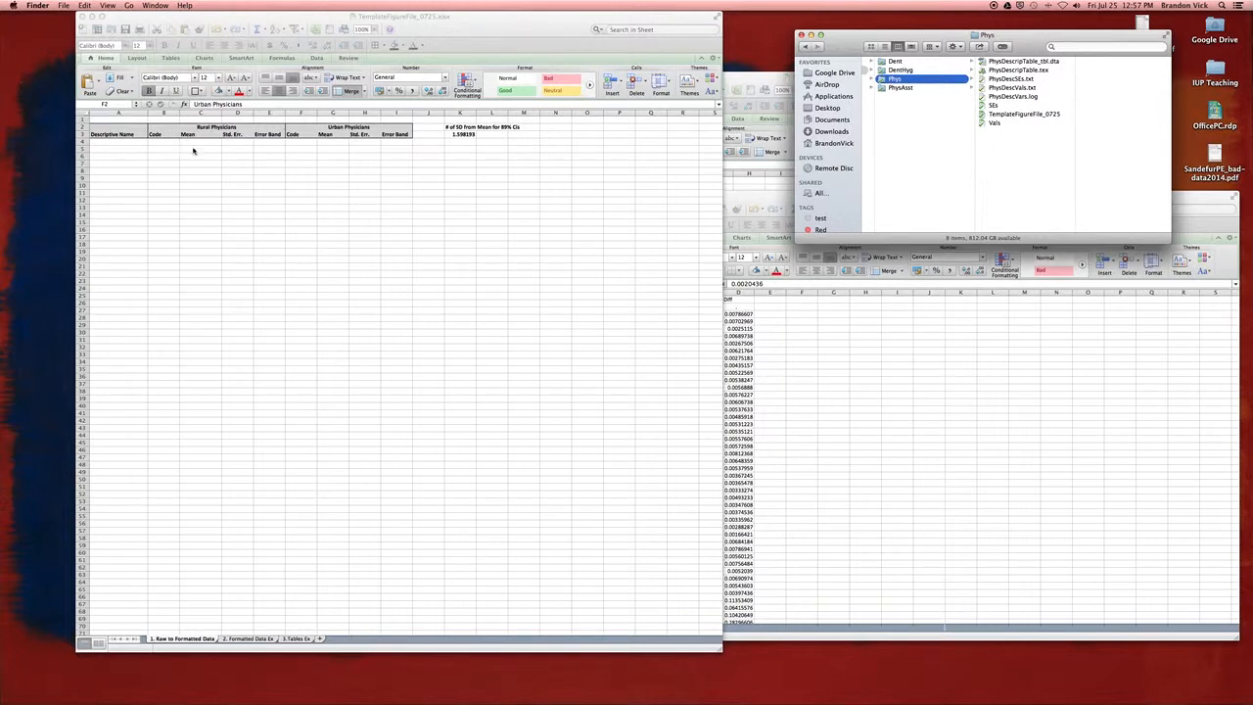
View the example figures on the 3.Tables Ex sheet and return to the 1. Raw to Formatted Data sheet.
click(292, 638)
click(284, 639)
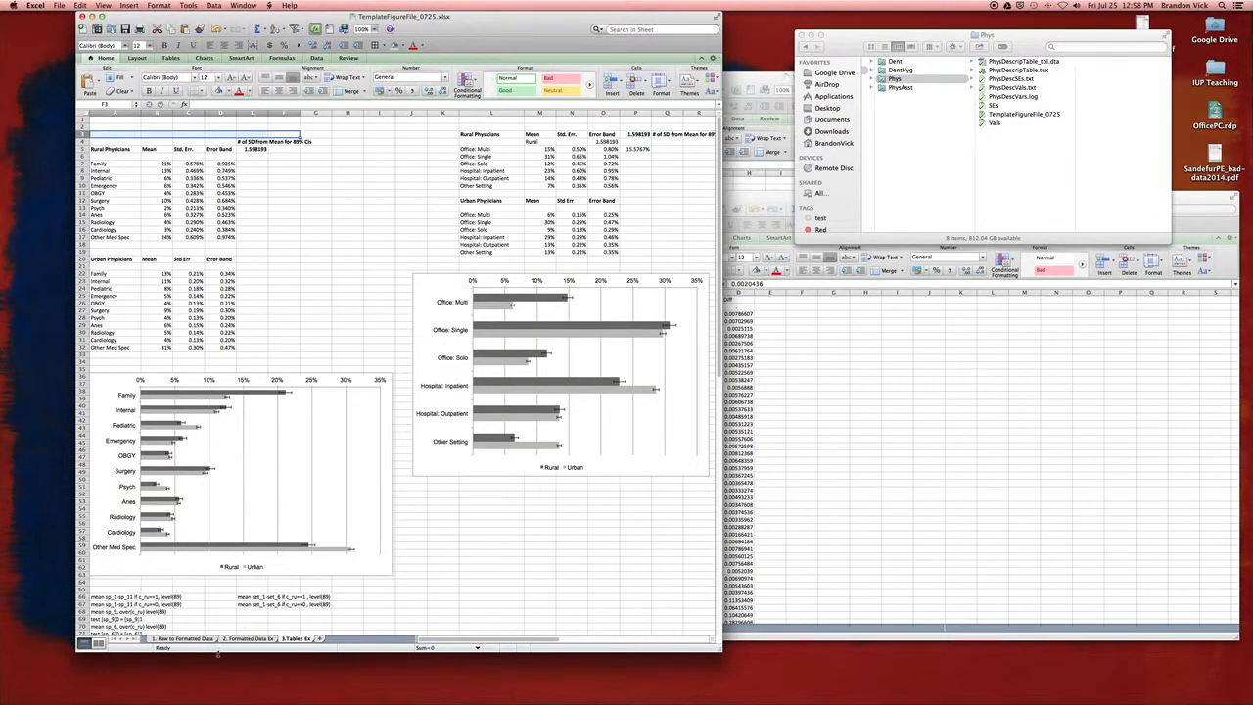
click(183, 640)
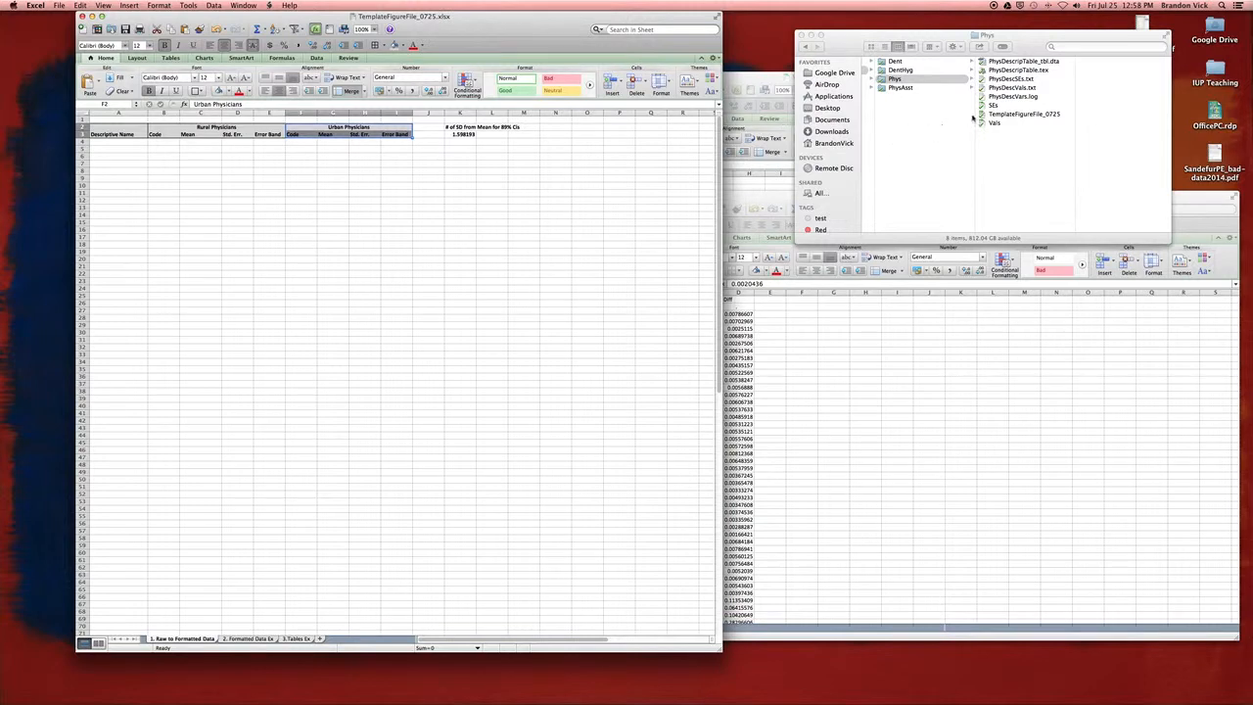
Locate TemplateFigureFile_0725 in the Phys folder in Finder and return to the open template workbook.
click(900, 78)
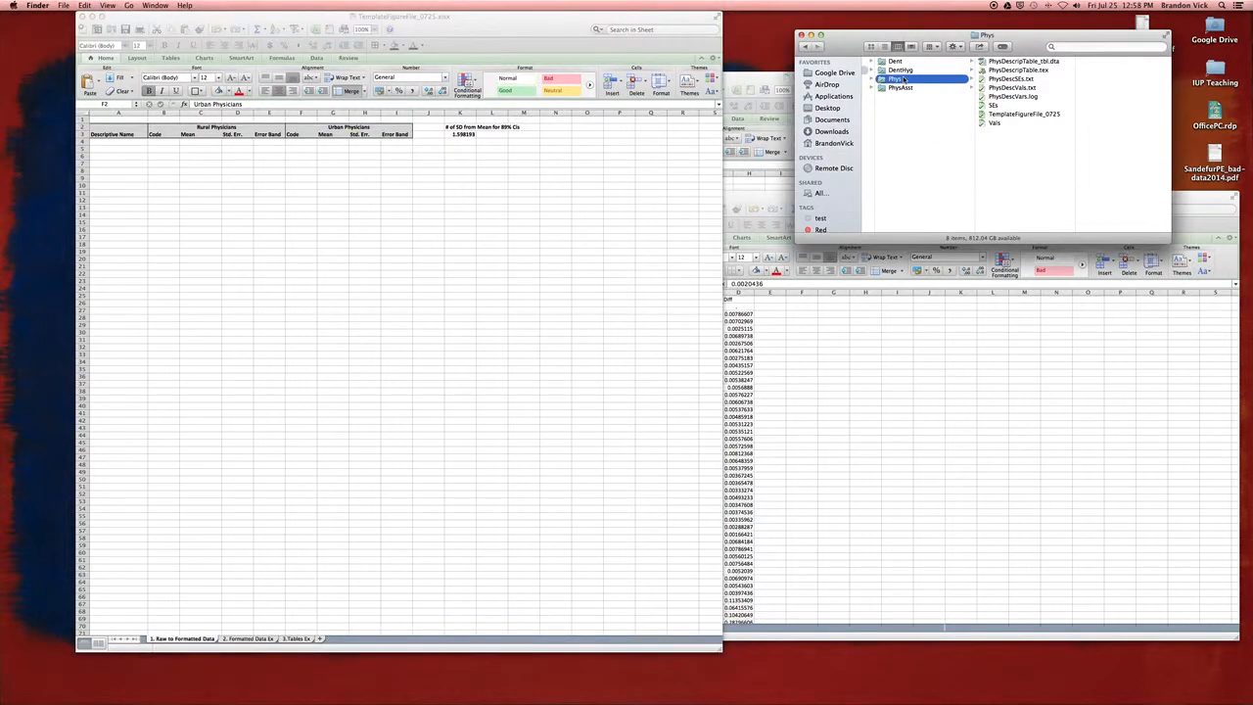
click(1023, 113)
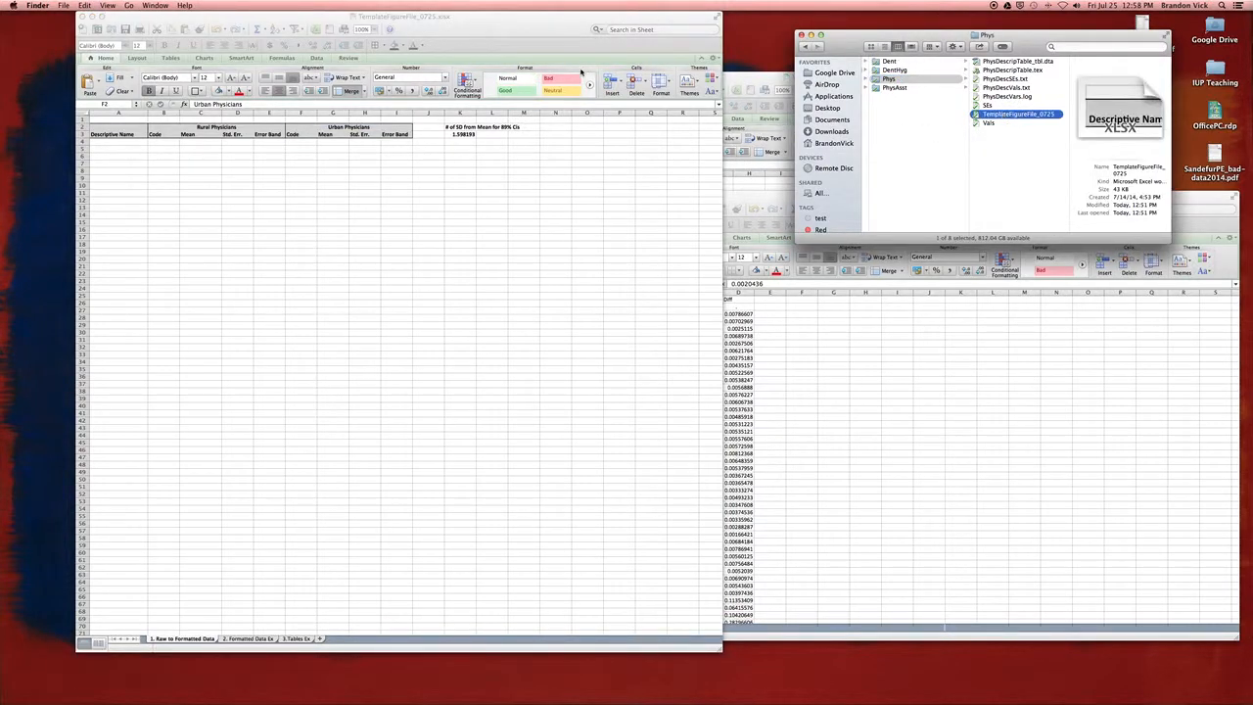
click(467, 18)
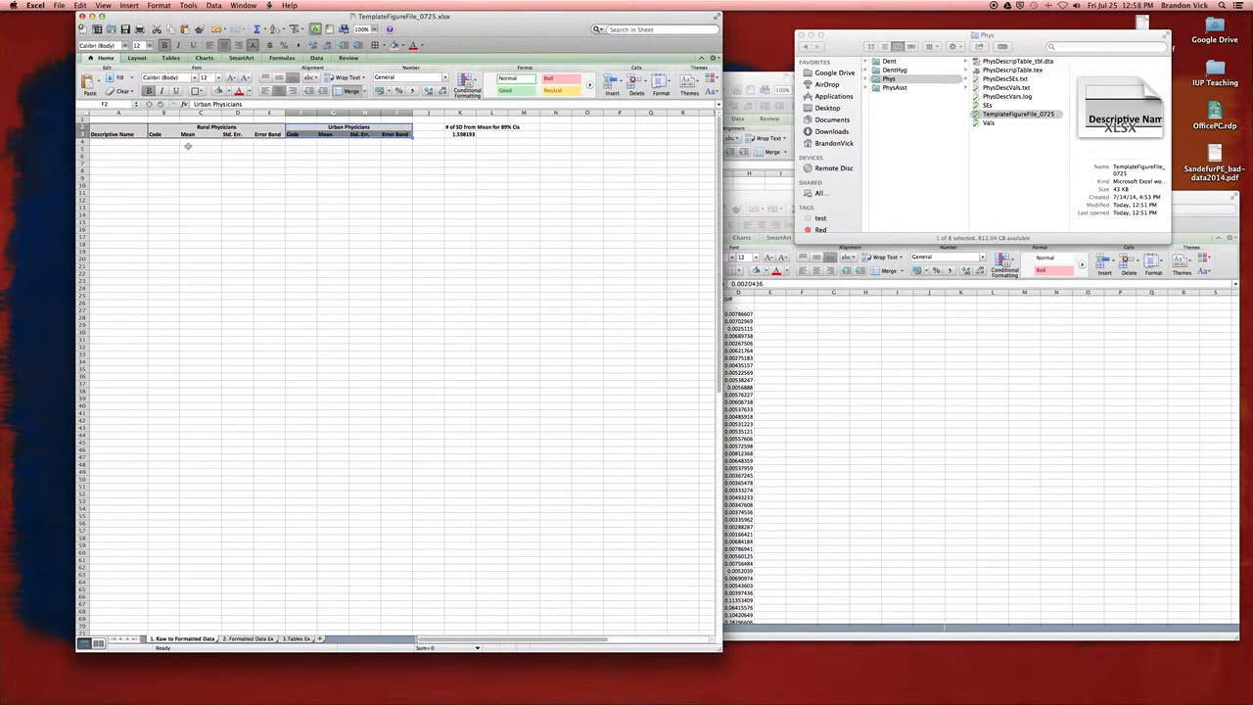
Examine the Mean and Error Band columns under Rural Physicians and the matching Urban Physicians header block.
drag(209, 128, 207, 128)
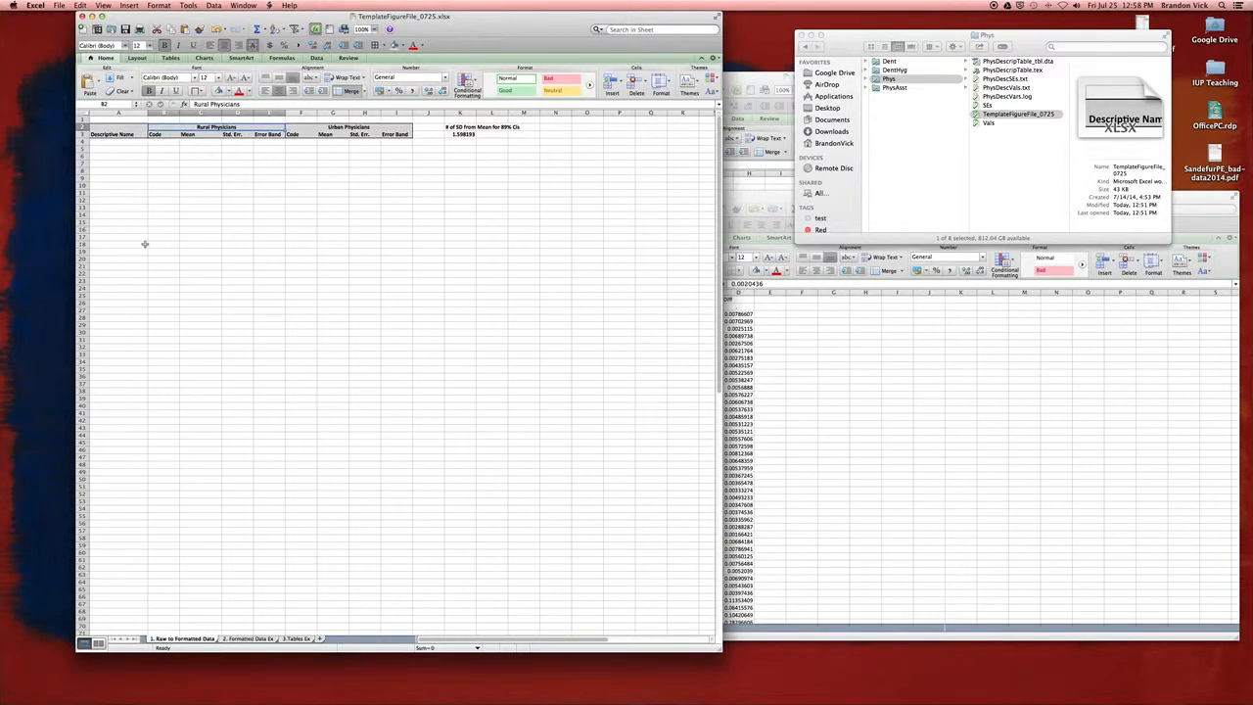
click(191, 135)
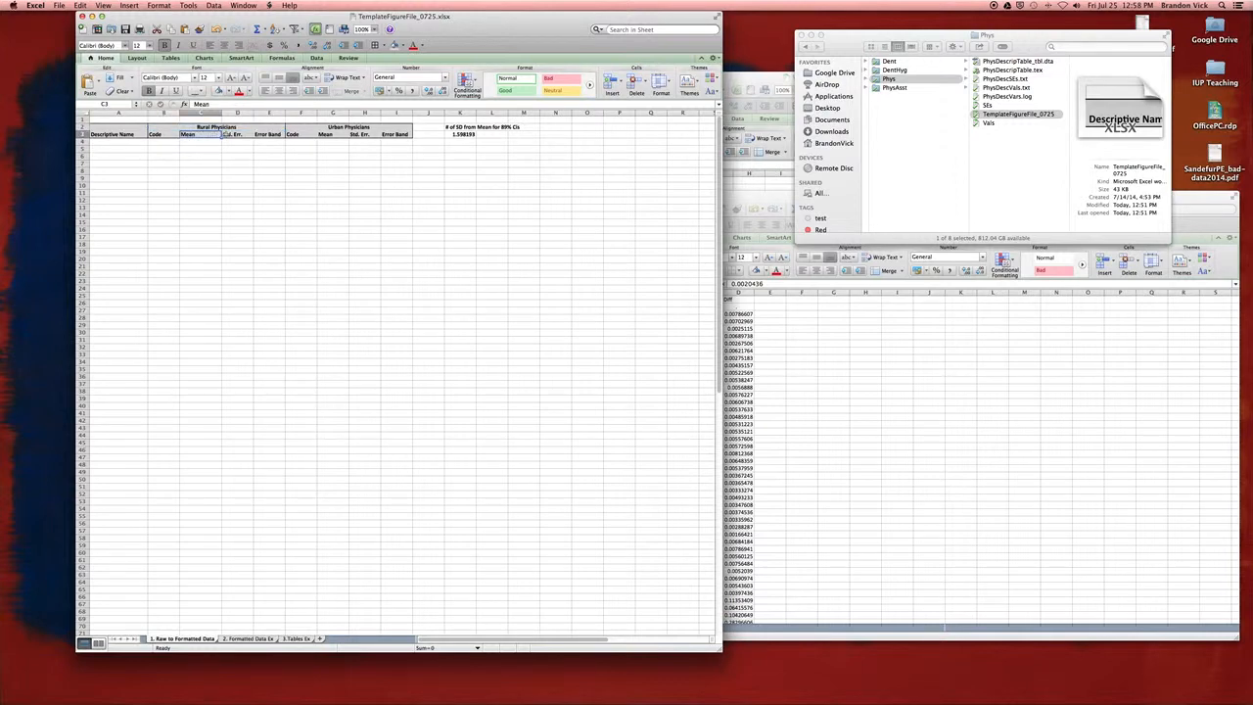
click(261, 136)
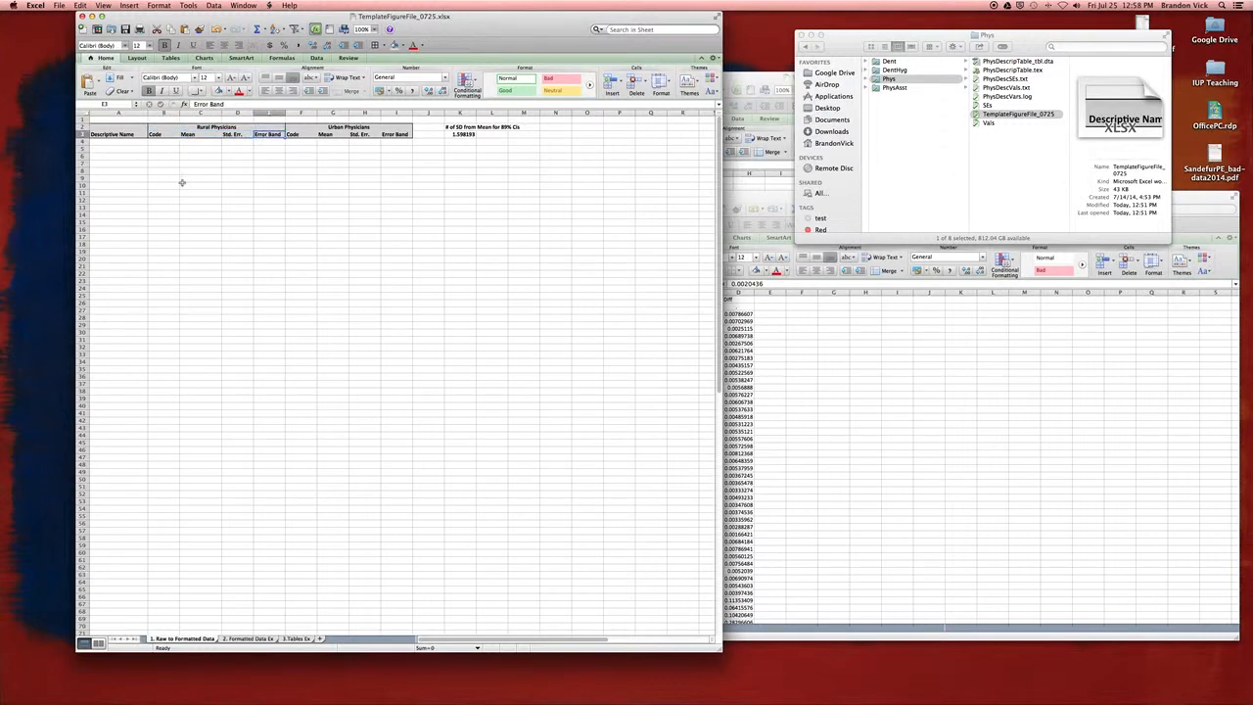
drag(239, 126, 310, 134)
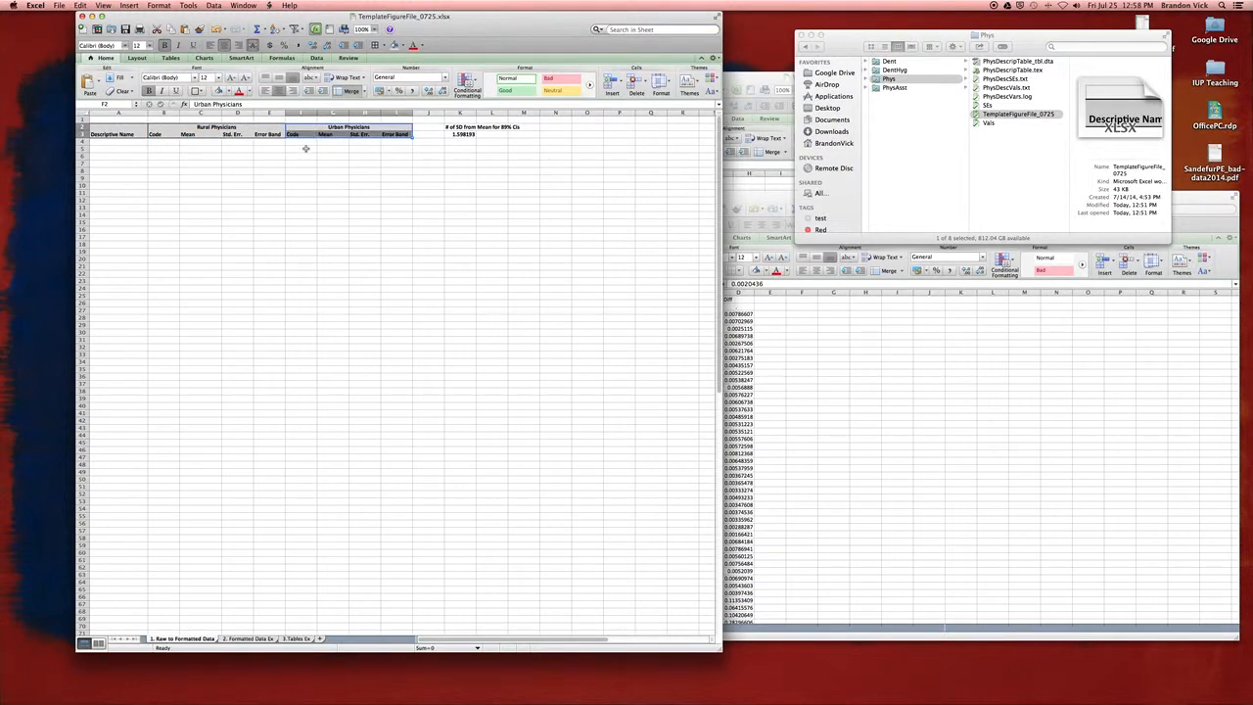
Bring up the SEs.xls and Vals.xls workbooks and look through the variable codes listed in Vals.xls.
click(767, 198)
drag(788, 195, 767, 207)
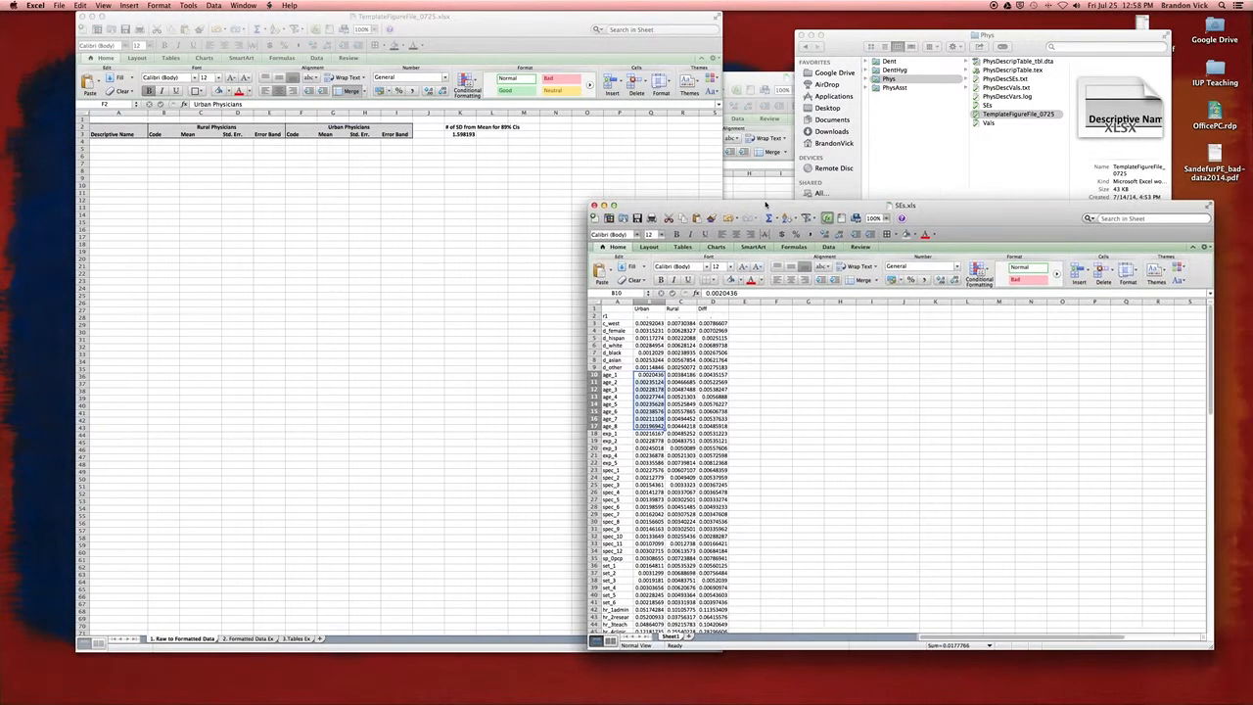
click(756, 86)
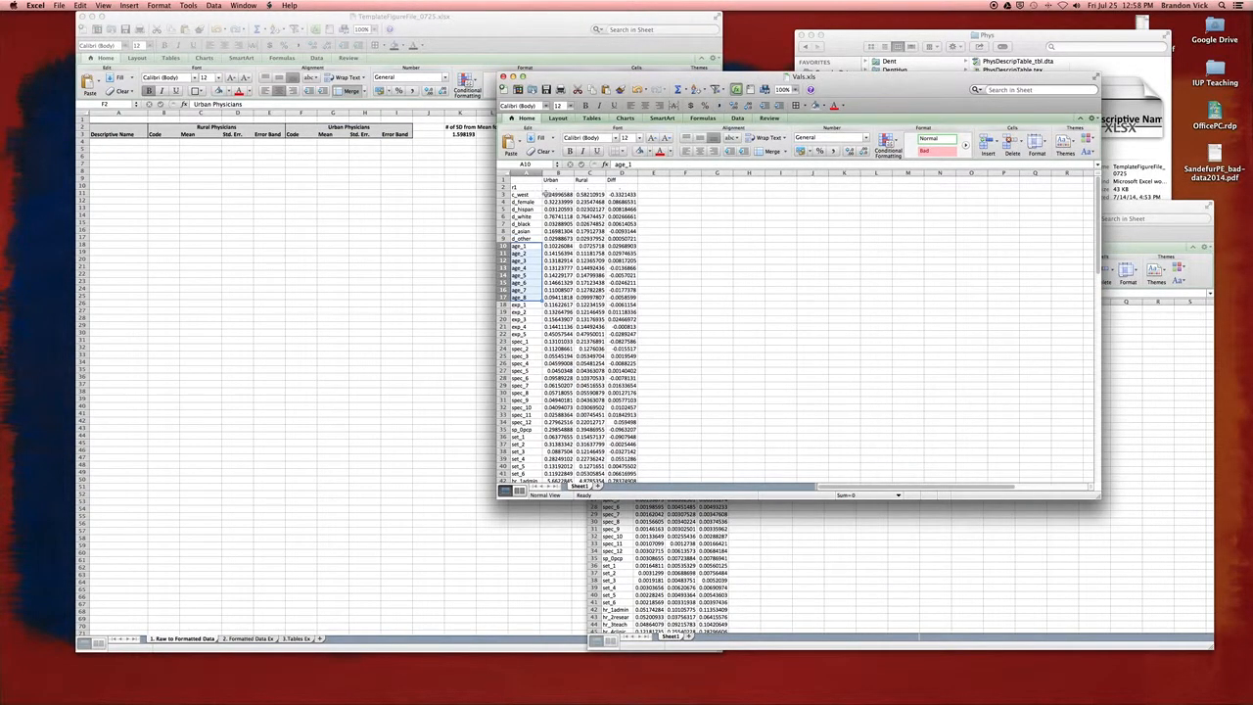
drag(534, 195, 529, 304)
click(534, 201)
scroll(529, 332, down, 8)
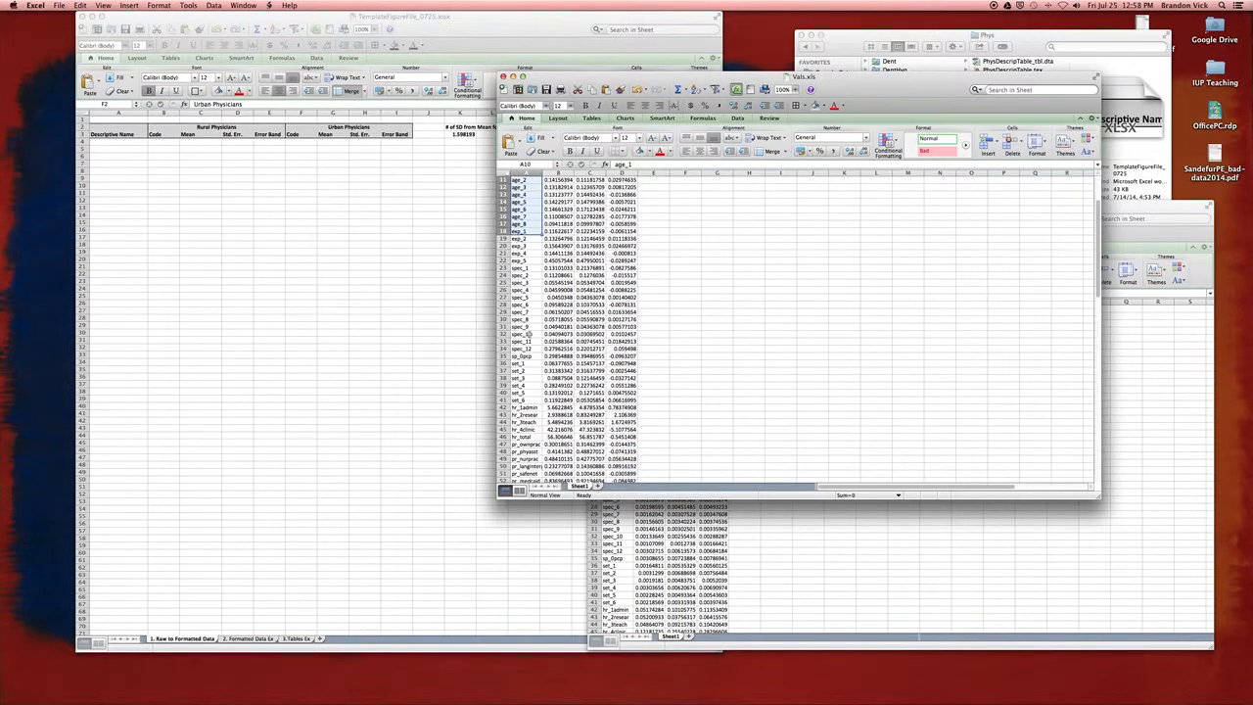
scroll(528, 334, up, 8)
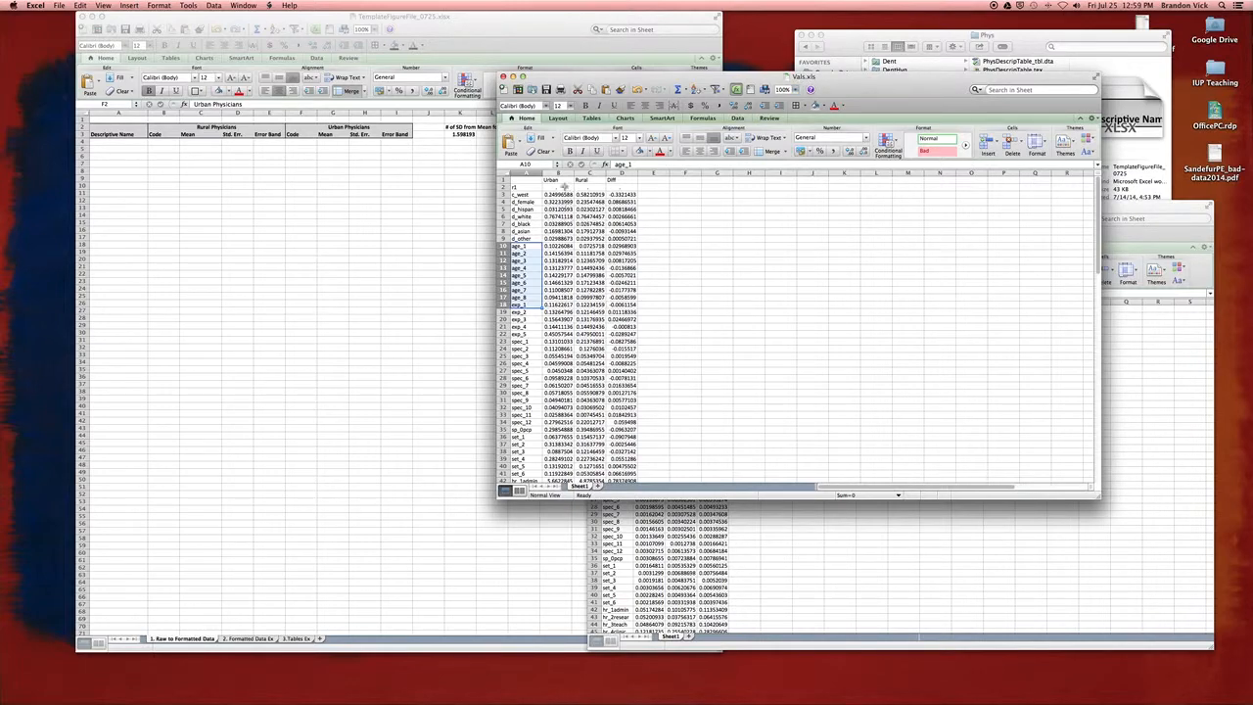
Examine the Urban, Rural and Diff values of d_female in Vals.xls.
drag(555, 181, 556, 247)
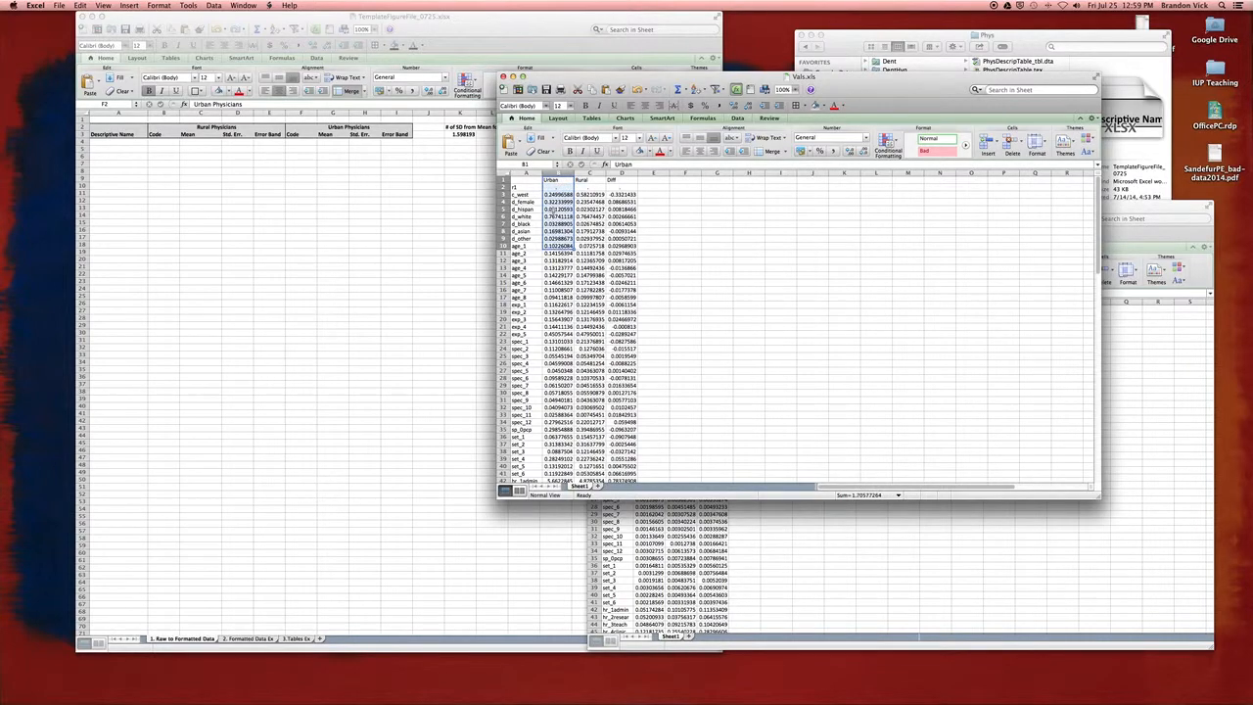
click(564, 202)
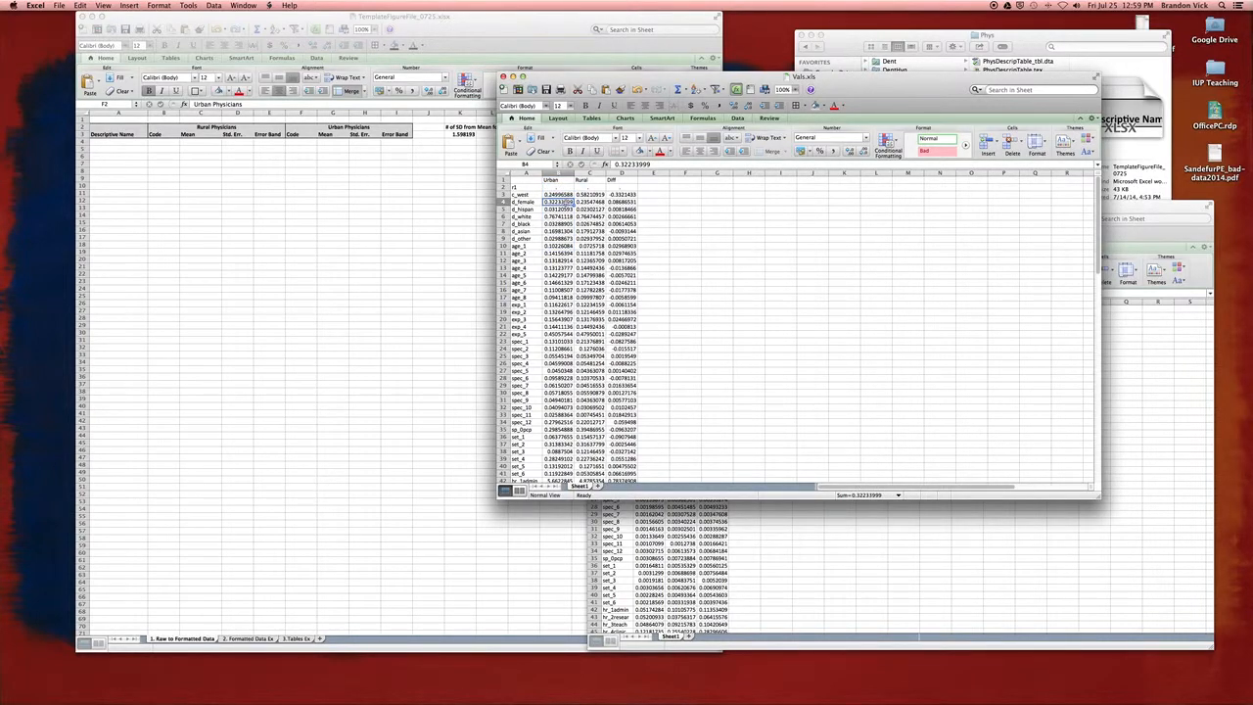
key(super+c)
click(581, 202)
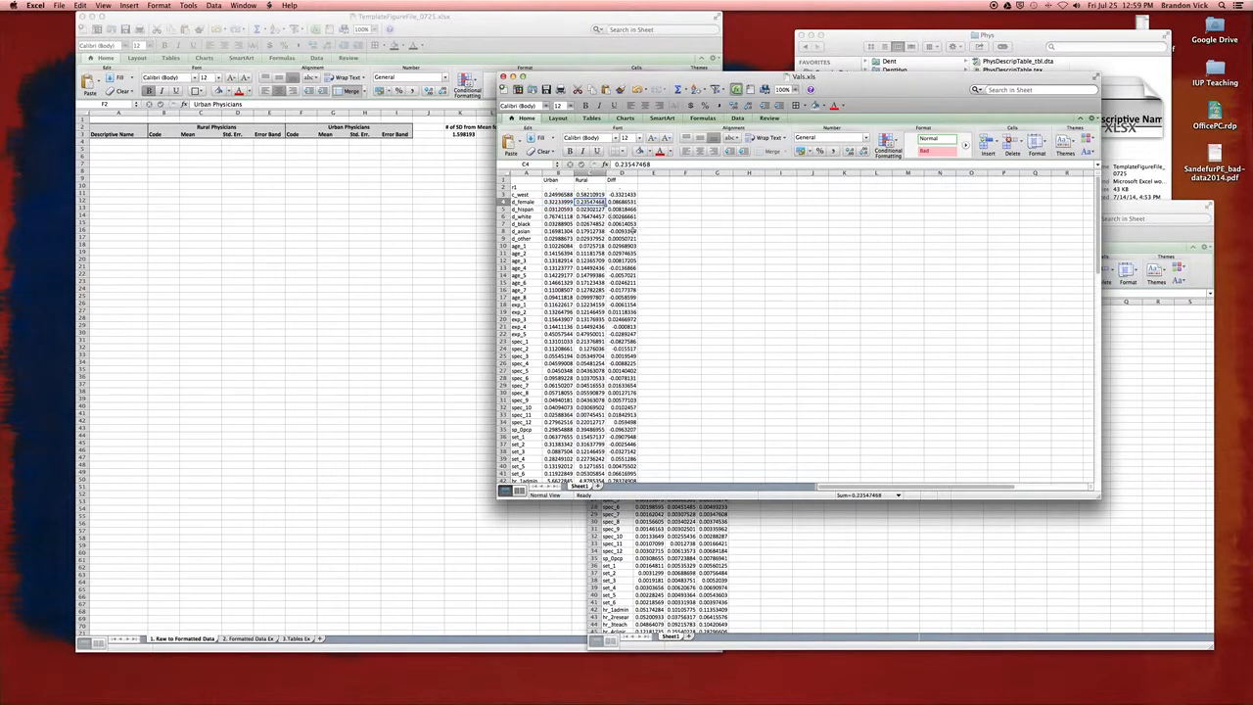
click(620, 203)
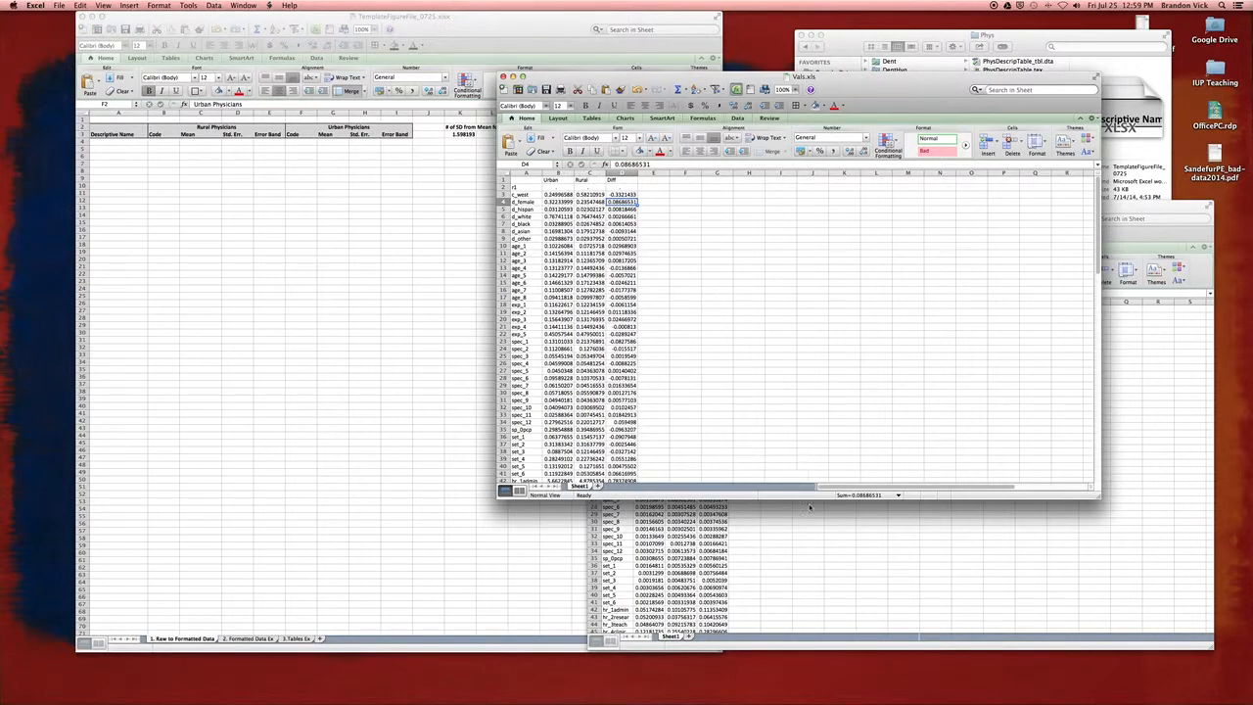
Compare the d_female row in SEs.xls with the same row in Vals.xls, placing both workbooks side by side.
click(805, 529)
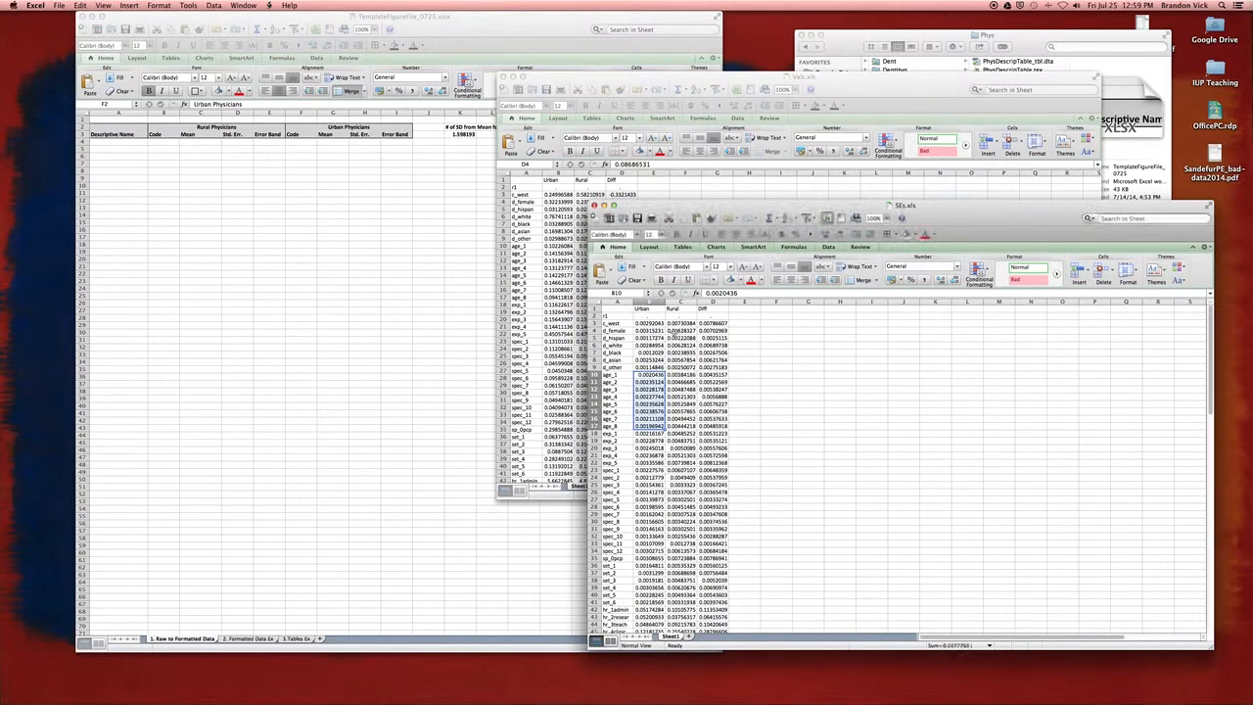
drag(640, 330, 719, 330)
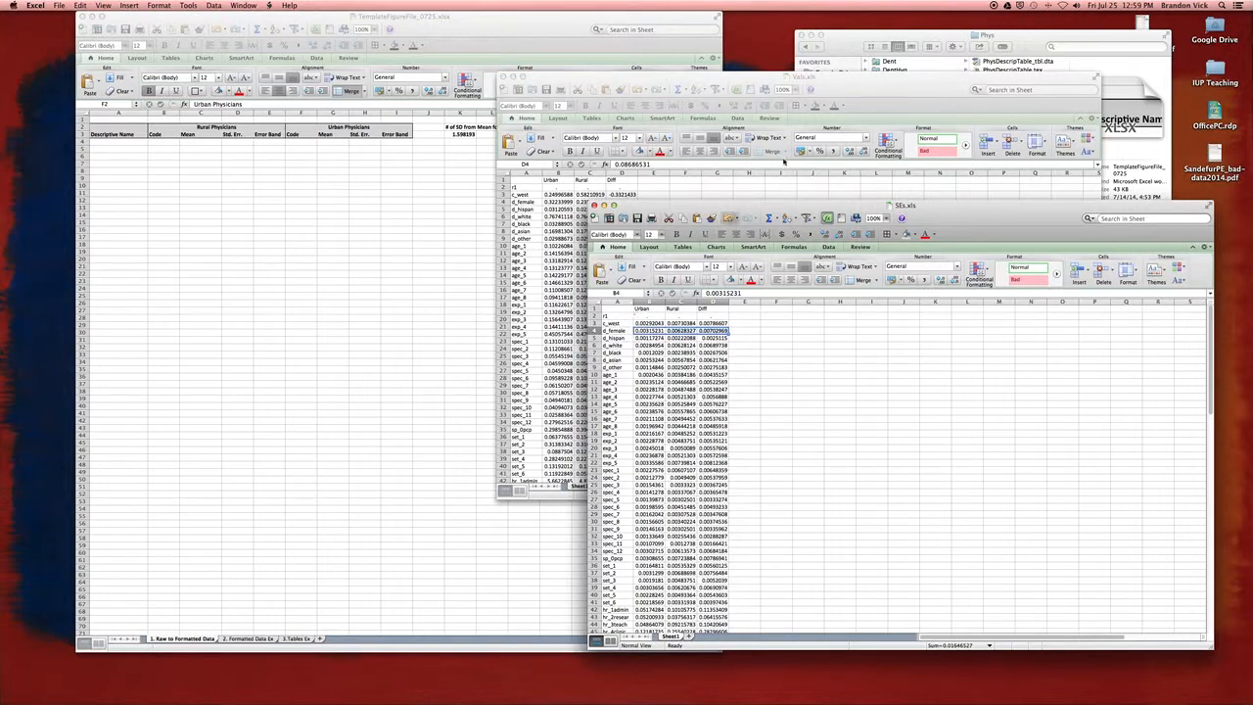
drag(749, 206, 788, 126)
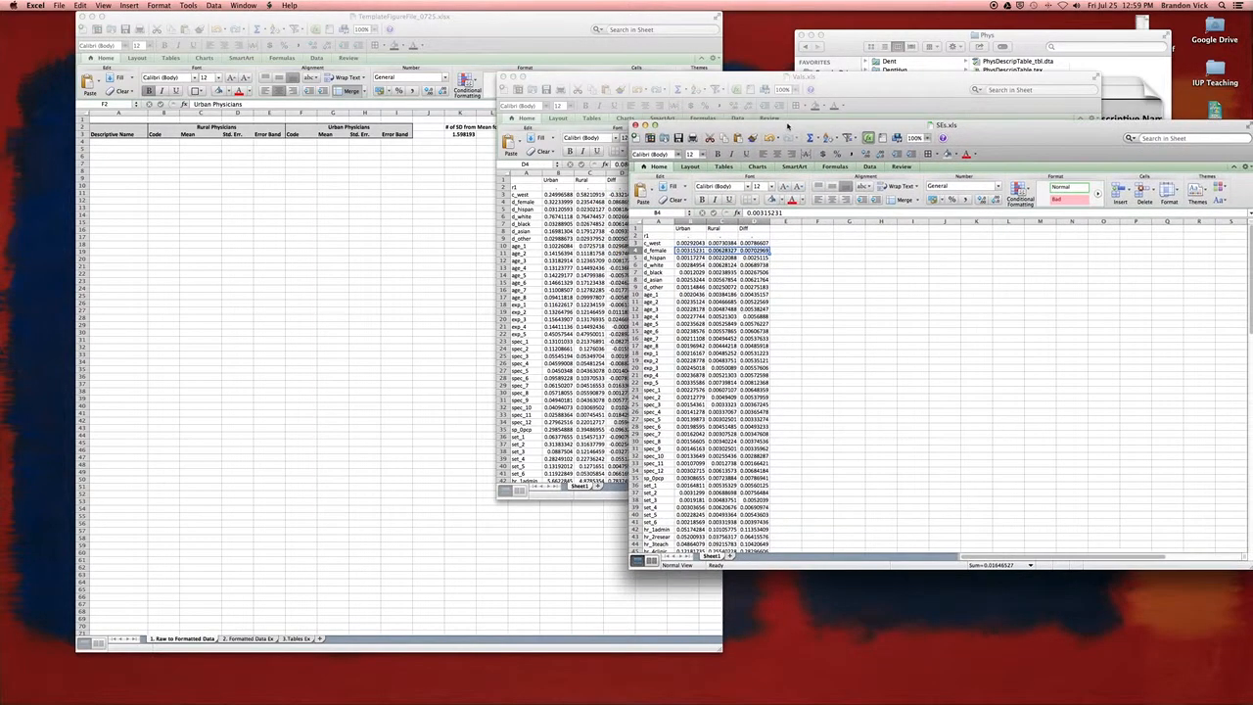
click(554, 200)
drag(556, 202, 593, 202)
click(1170, 360)
Link the first Rural Physicians Code cell, B4, in the template to the d_female code in cell A4 of Vals.xls.
click(251, 180)
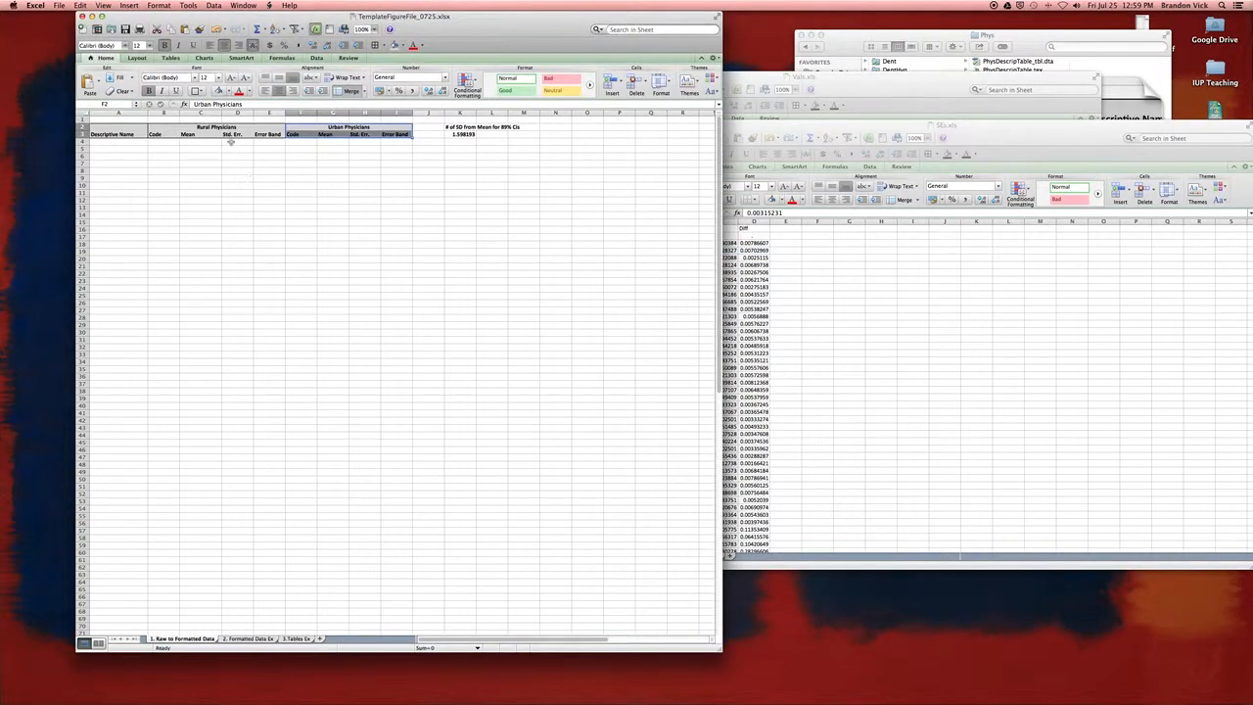
click(168, 142)
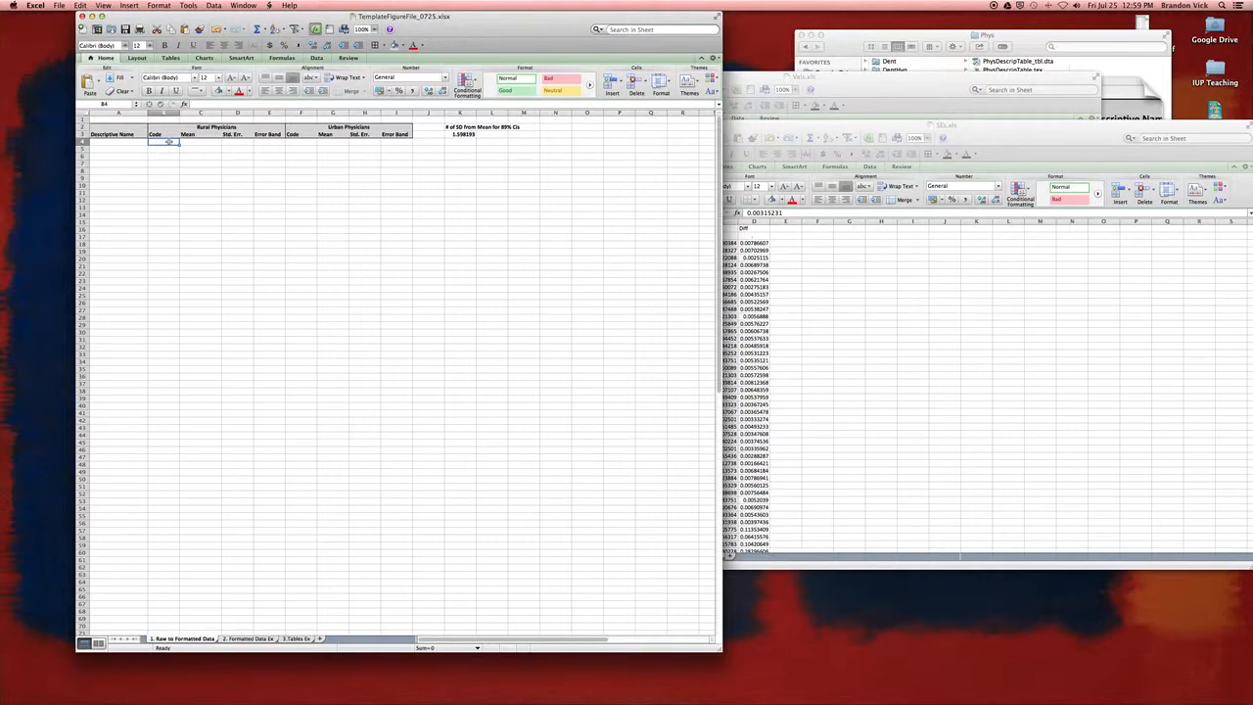
text(=)
click(861, 95)
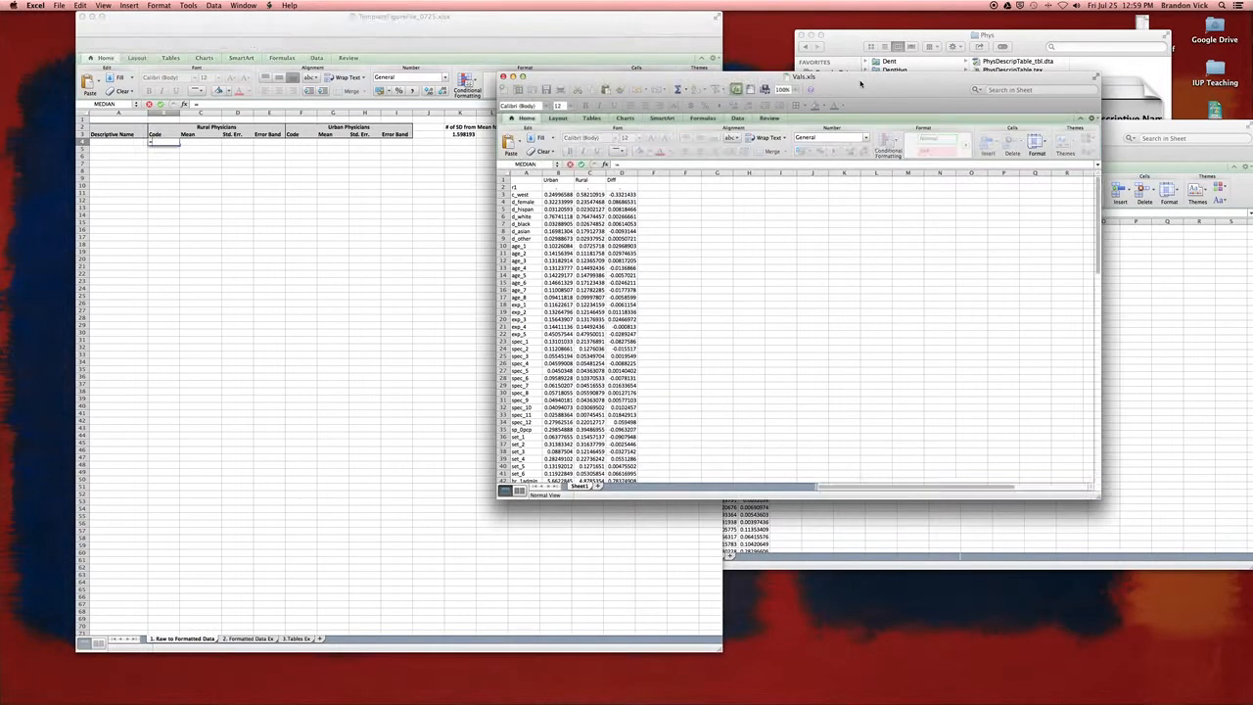
click(558, 209)
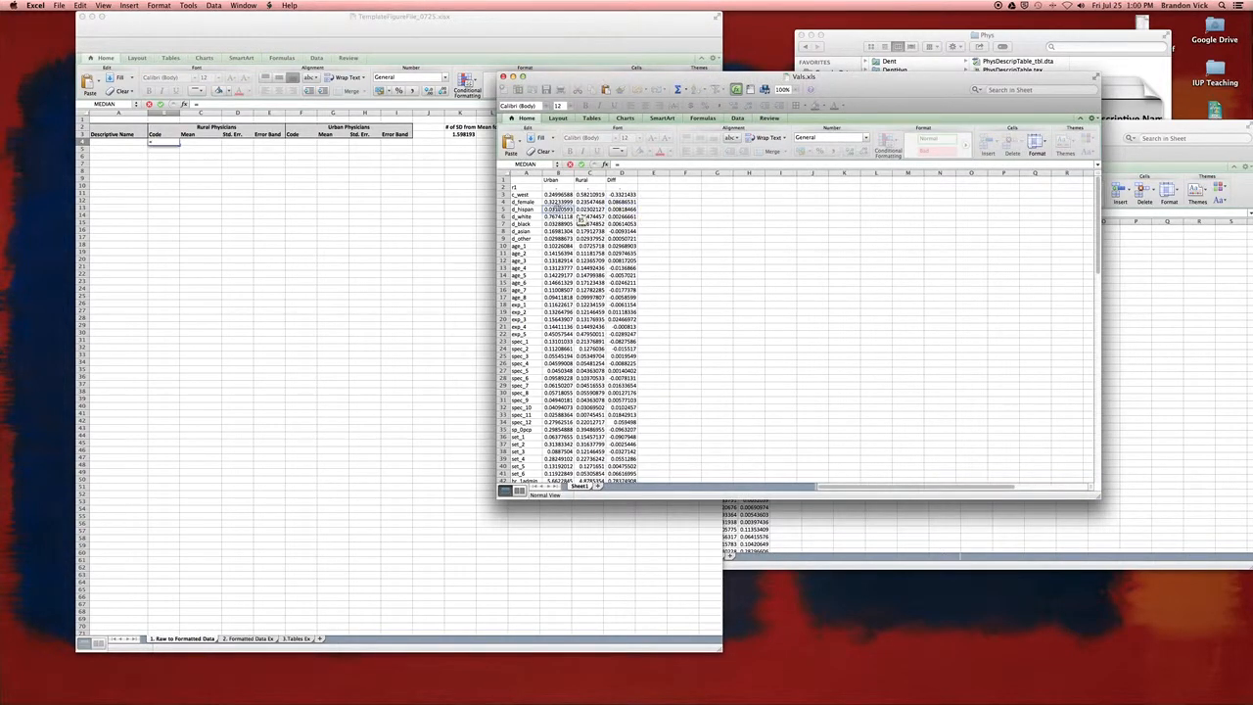
click(522, 202)
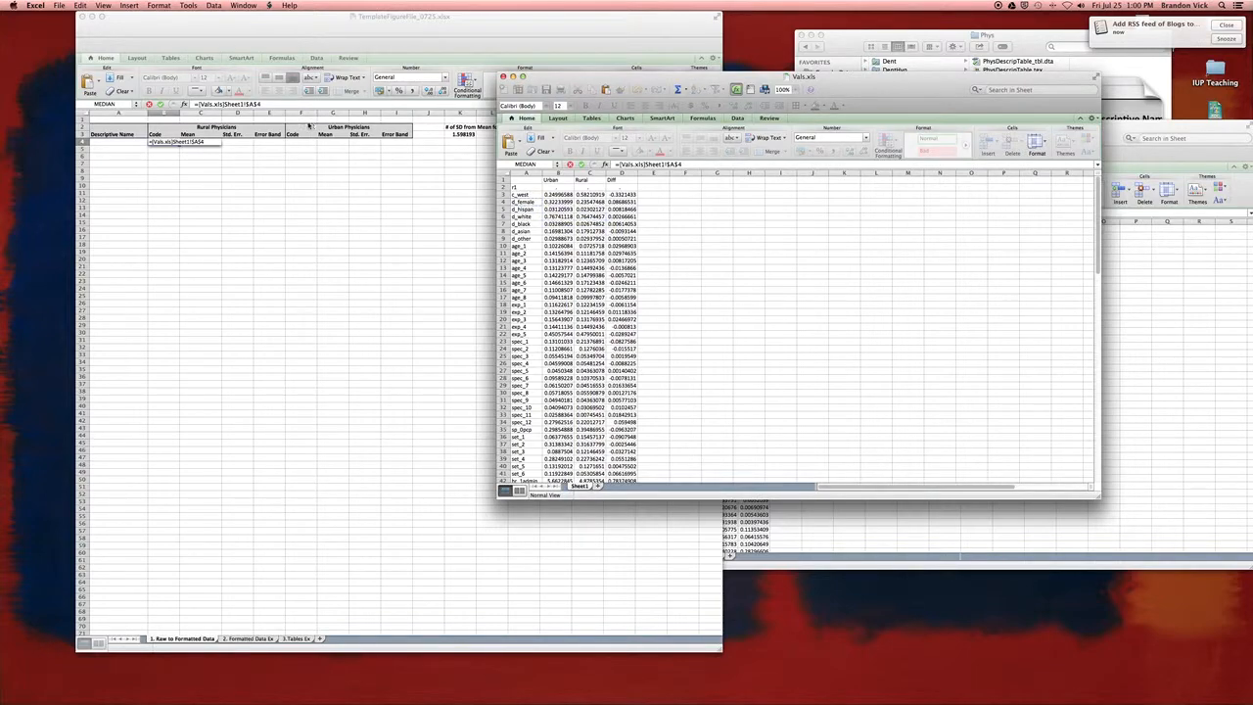
key(Return)
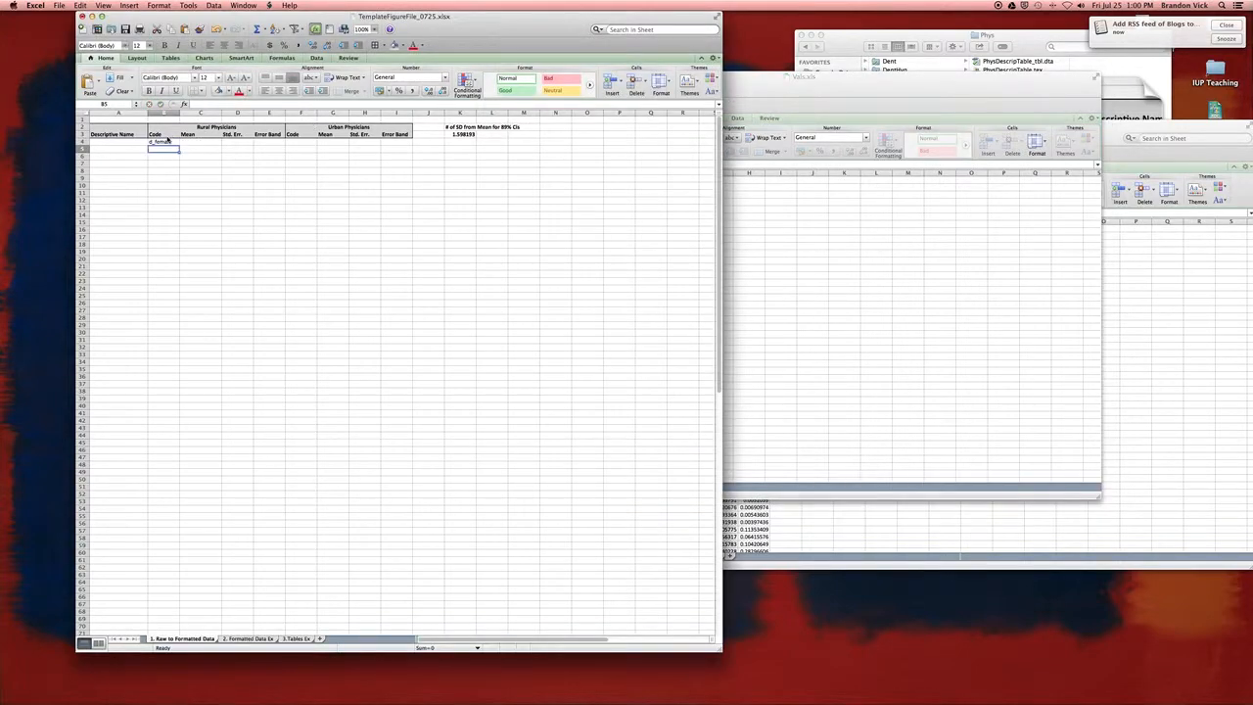
Check the link formula in template cell B4 against its source cell A4 in Vals.xls.
click(162, 142)
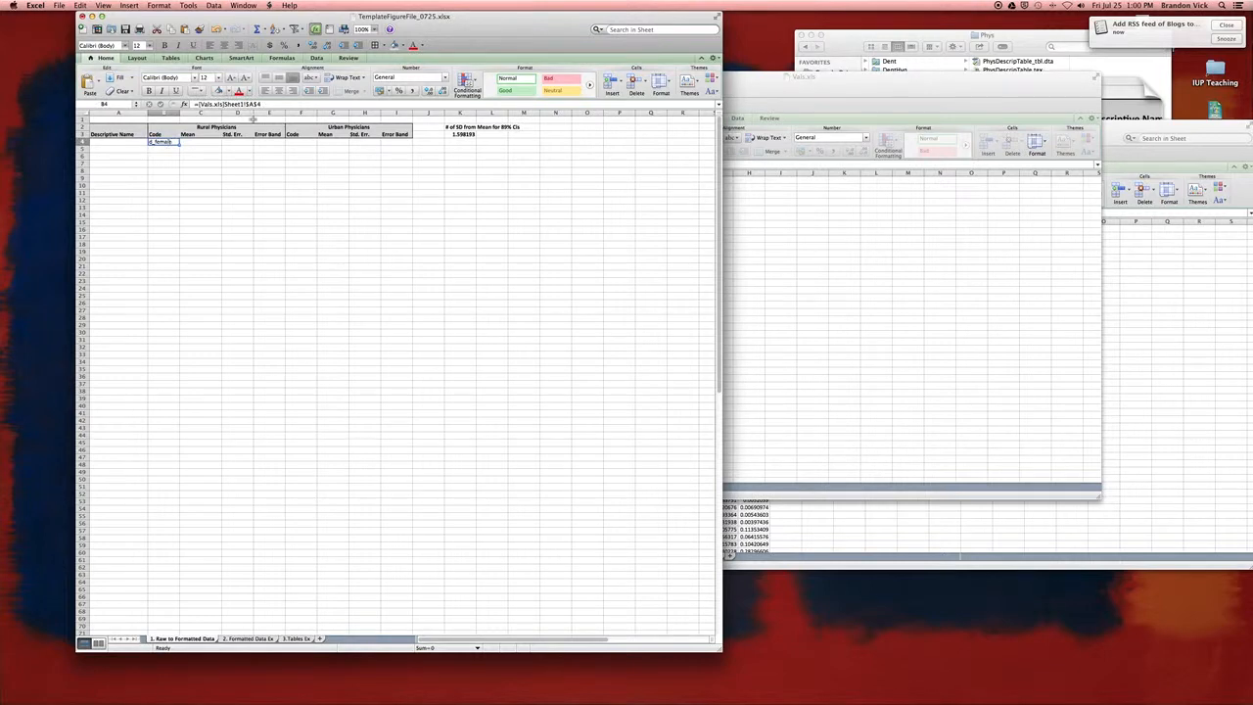
click(827, 90)
click(534, 201)
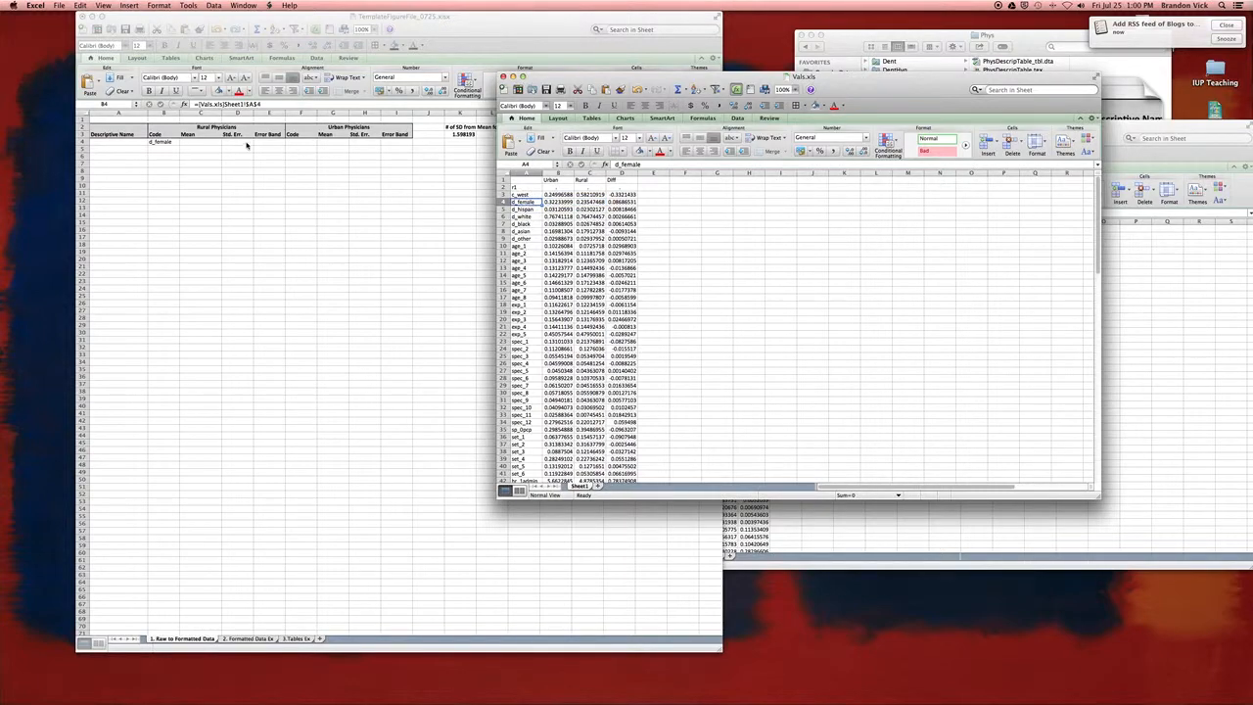
click(162, 144)
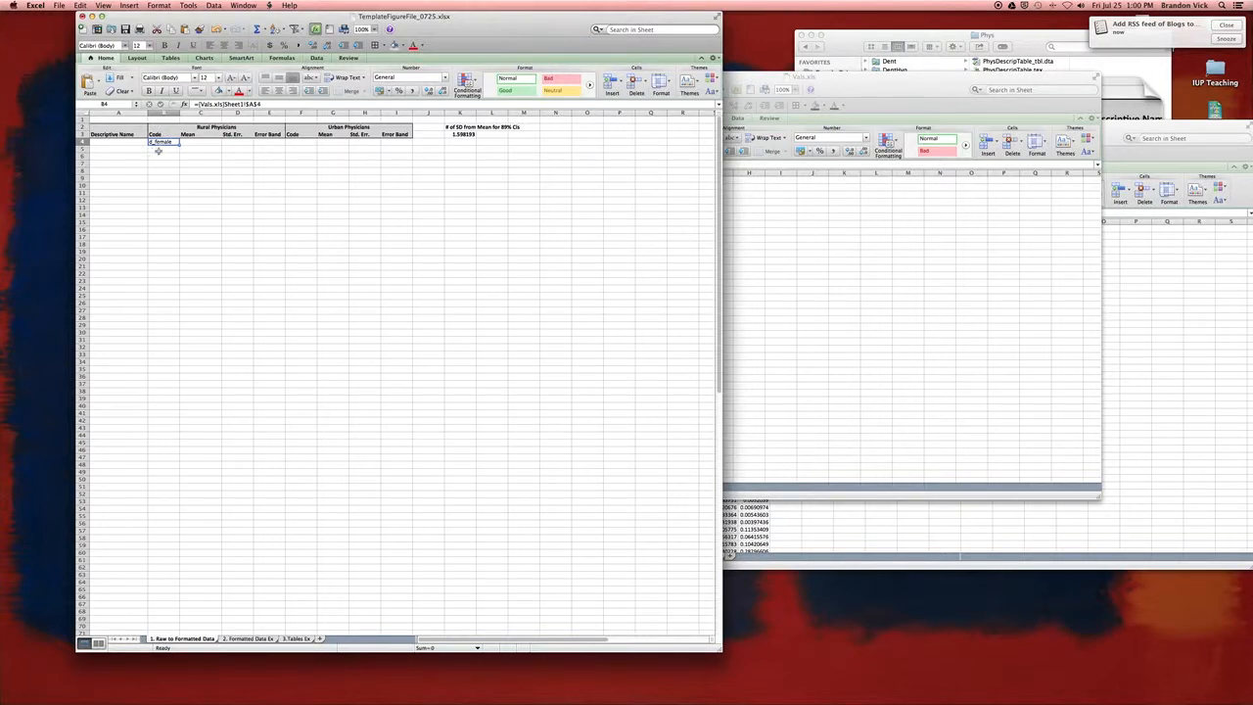
Change the link in B4 to a relative reference to Vals.xls cell A4 and fill it down through B9.
click(262, 105)
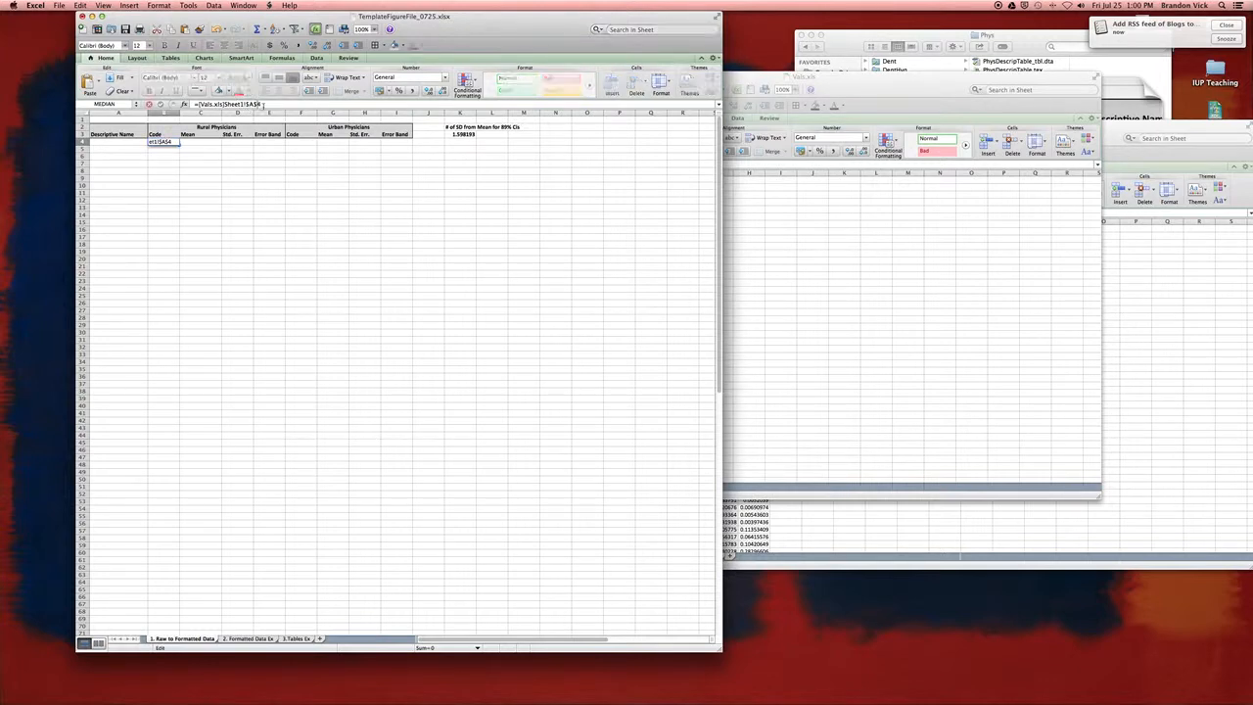
key(BackSpace)
key(Return)
key(Up)
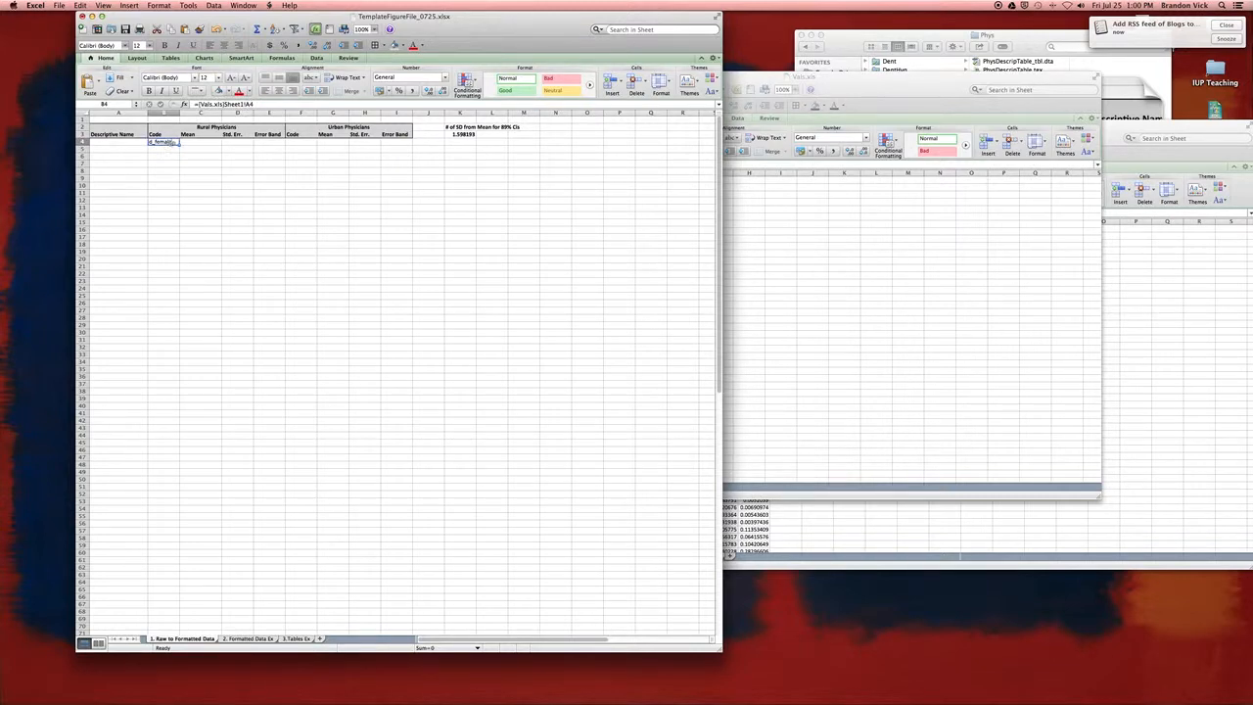
drag(180, 144, 180, 180)
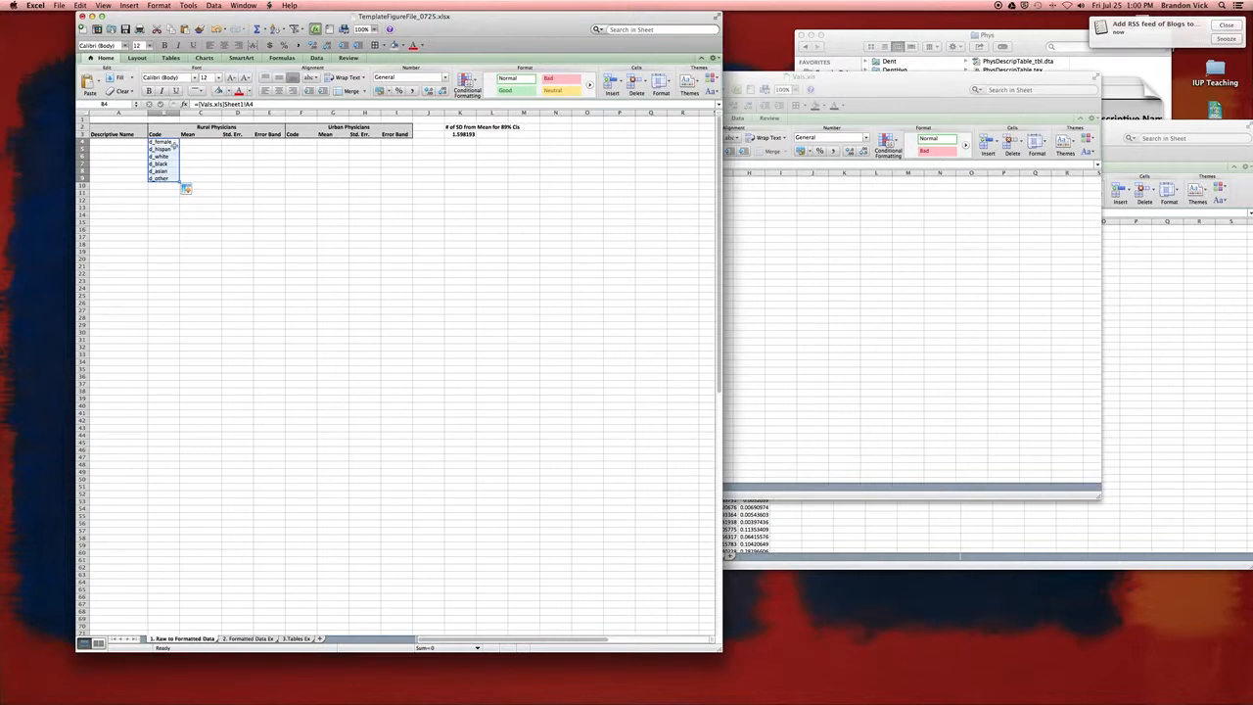
Inspect the relative link formula in B4 alongside the code column of Vals.xls.
click(215, 103)
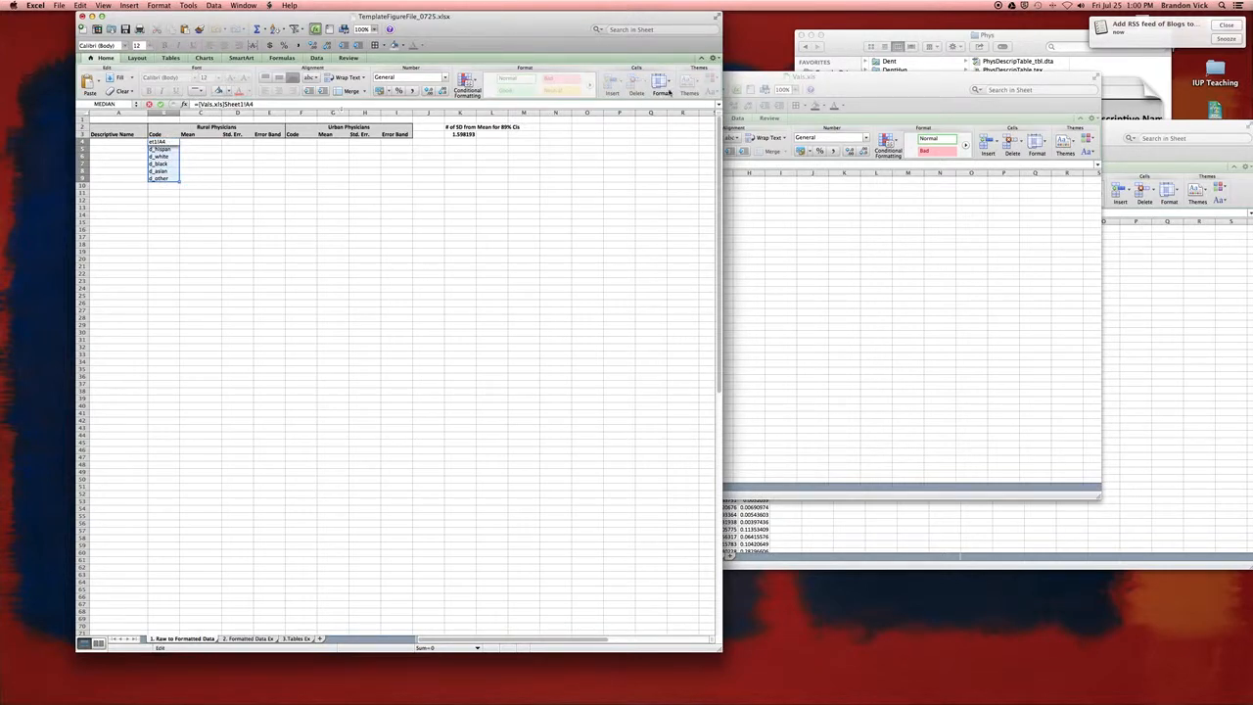
click(899, 88)
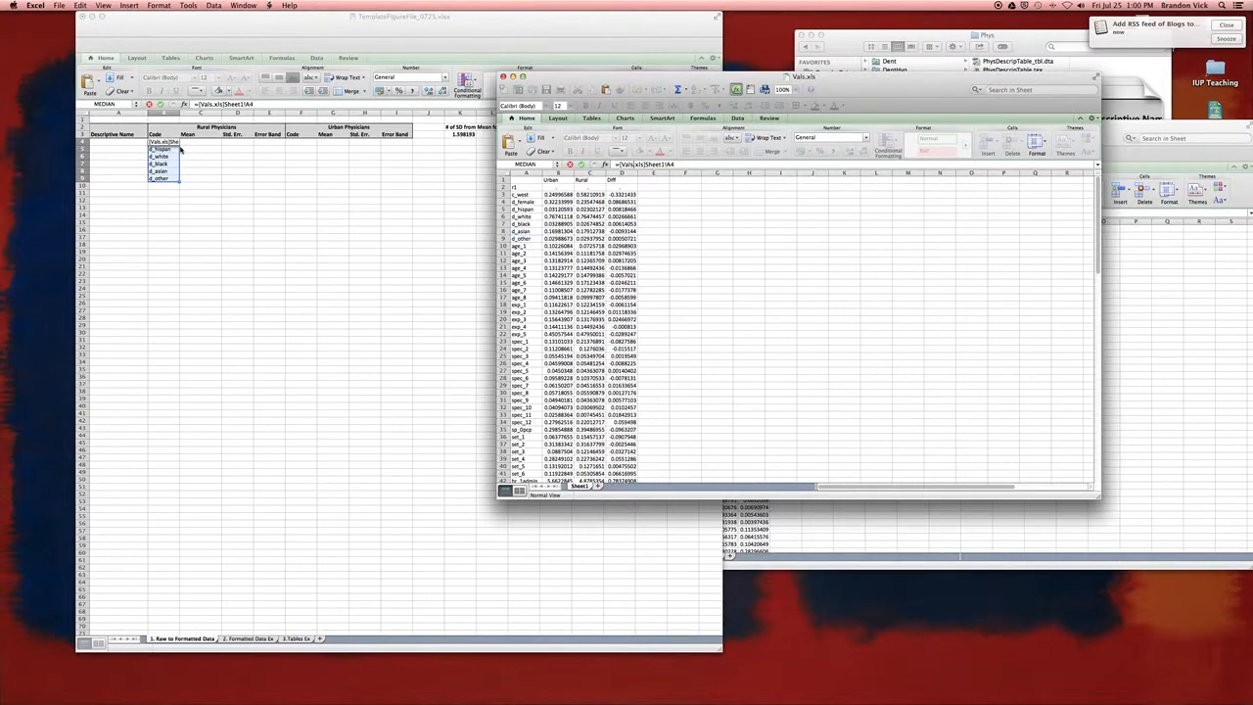
key(Return)
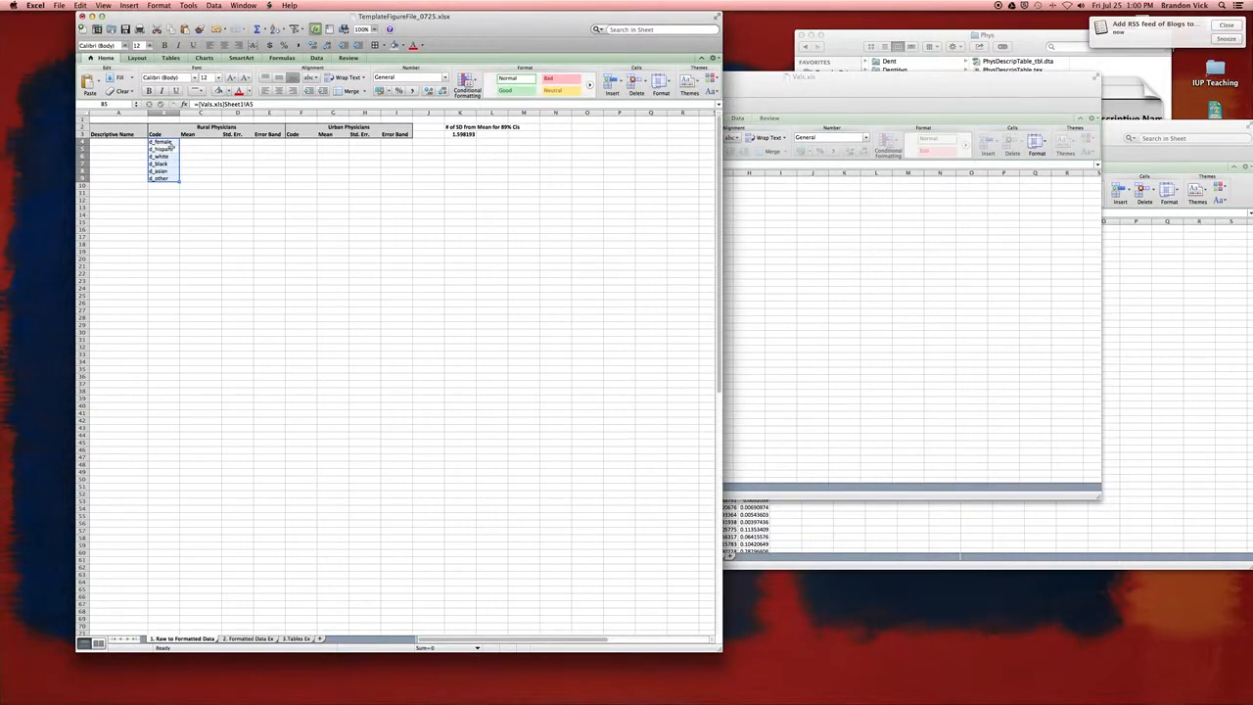
Extend the B4 link one column to reference Vals.xls cell B4, then move it to the Urban Physicians Mean cell G4.
click(171, 143)
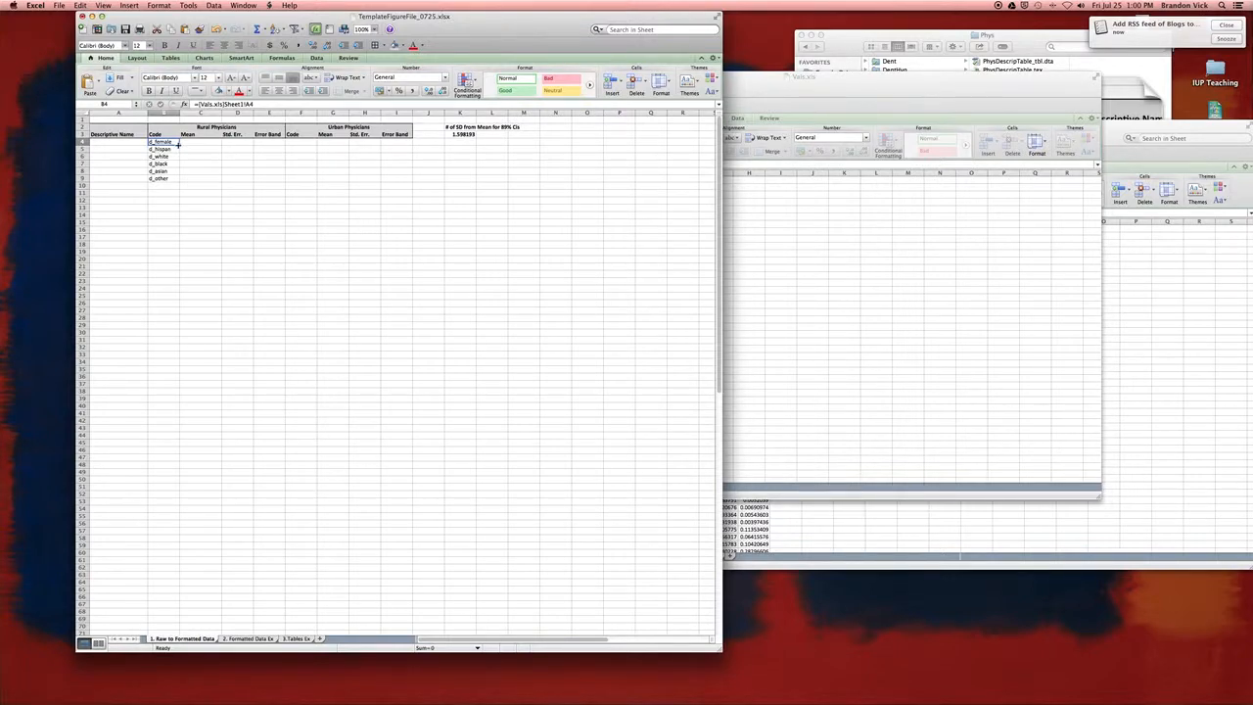
drag(179, 145, 217, 145)
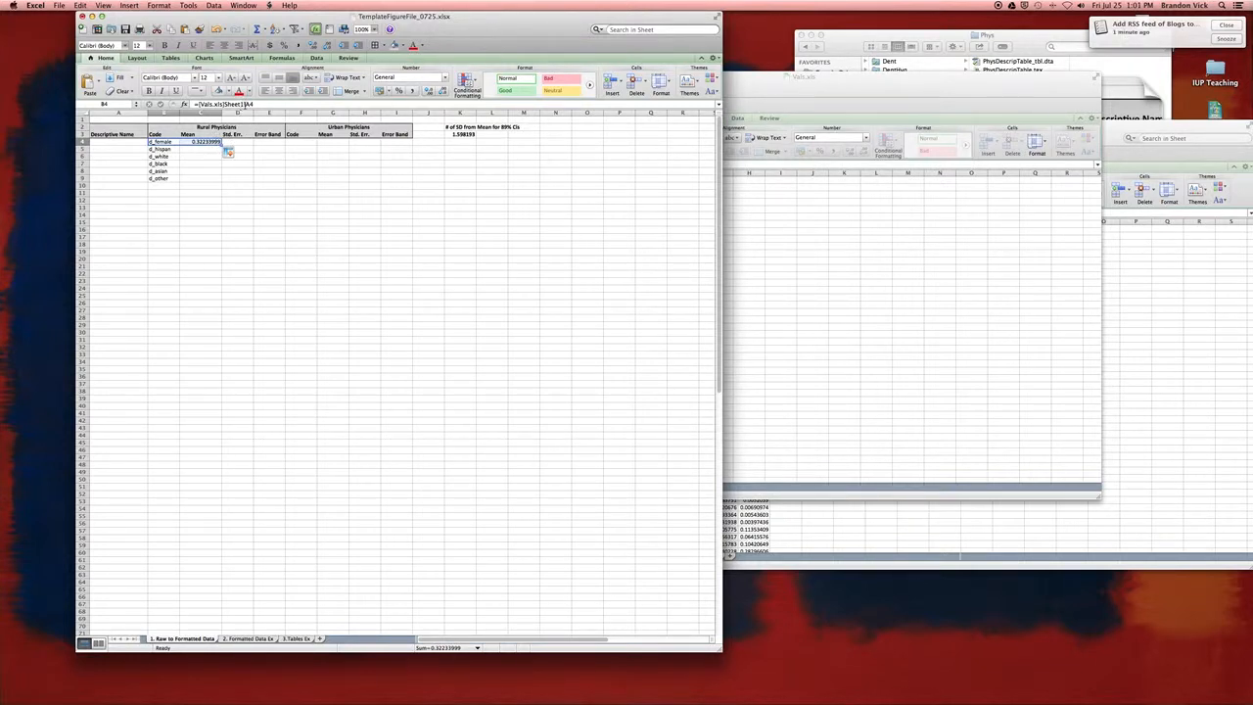
click(760, 81)
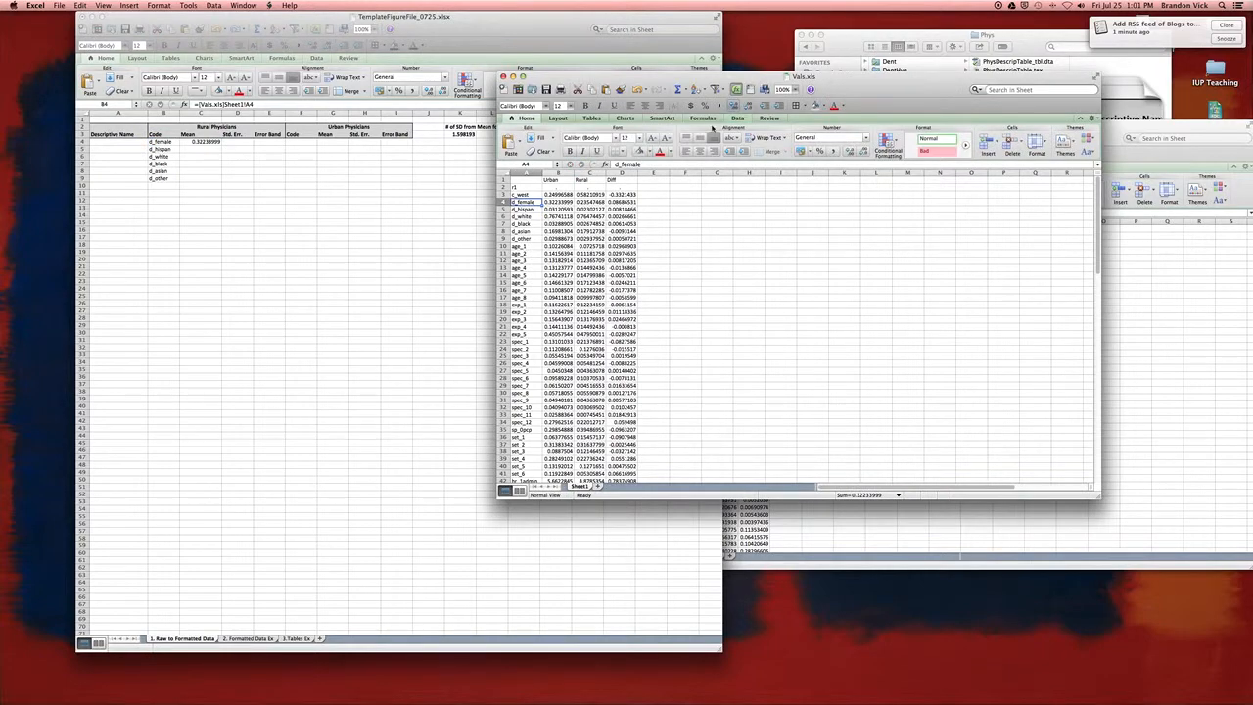
click(541, 201)
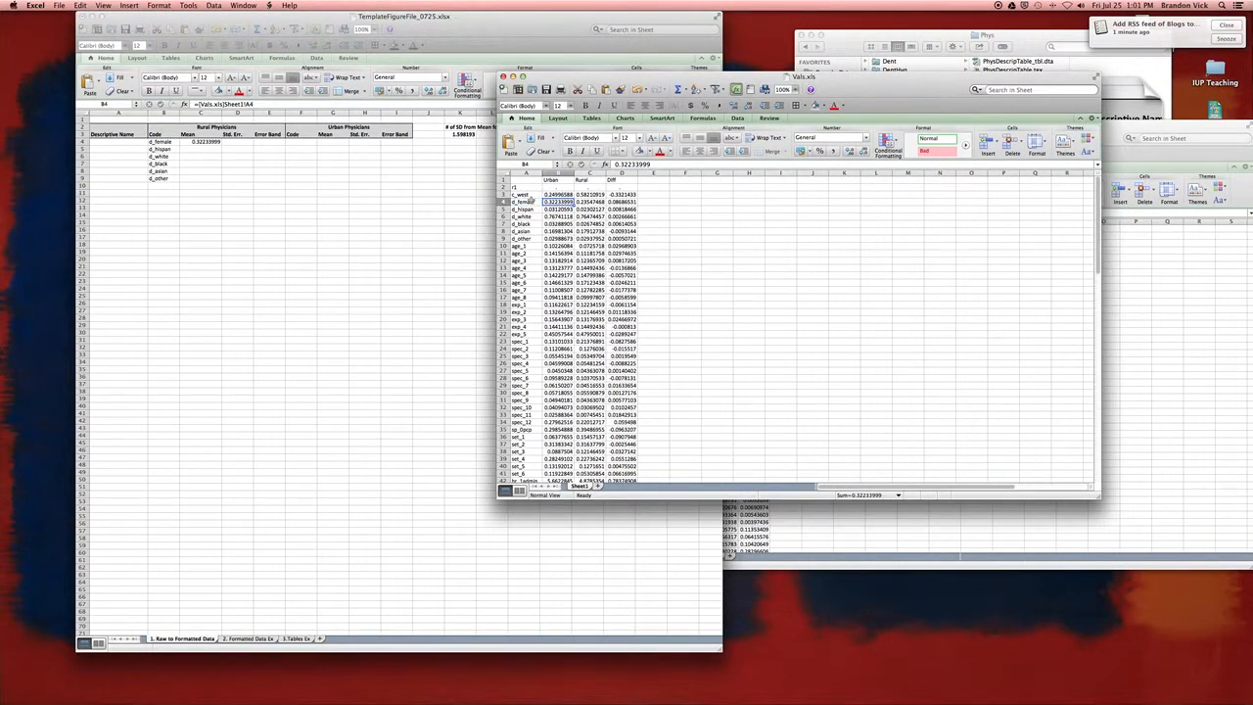
click(262, 162)
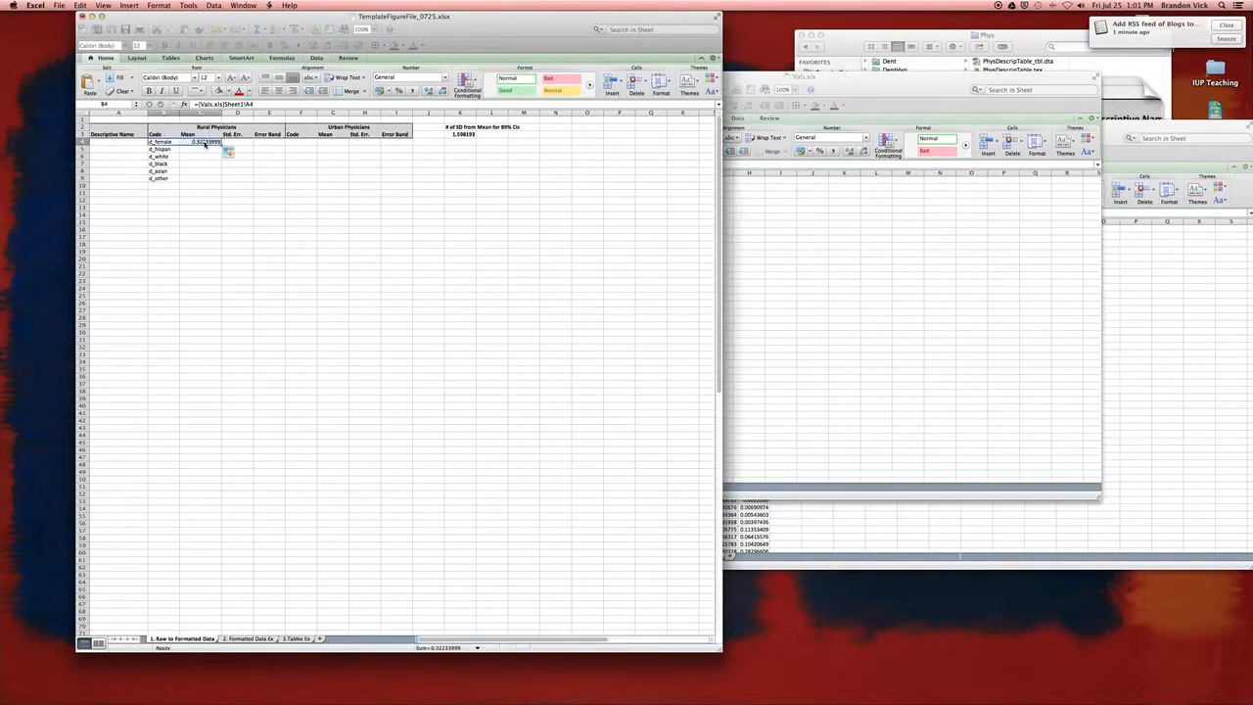
click(797, 239)
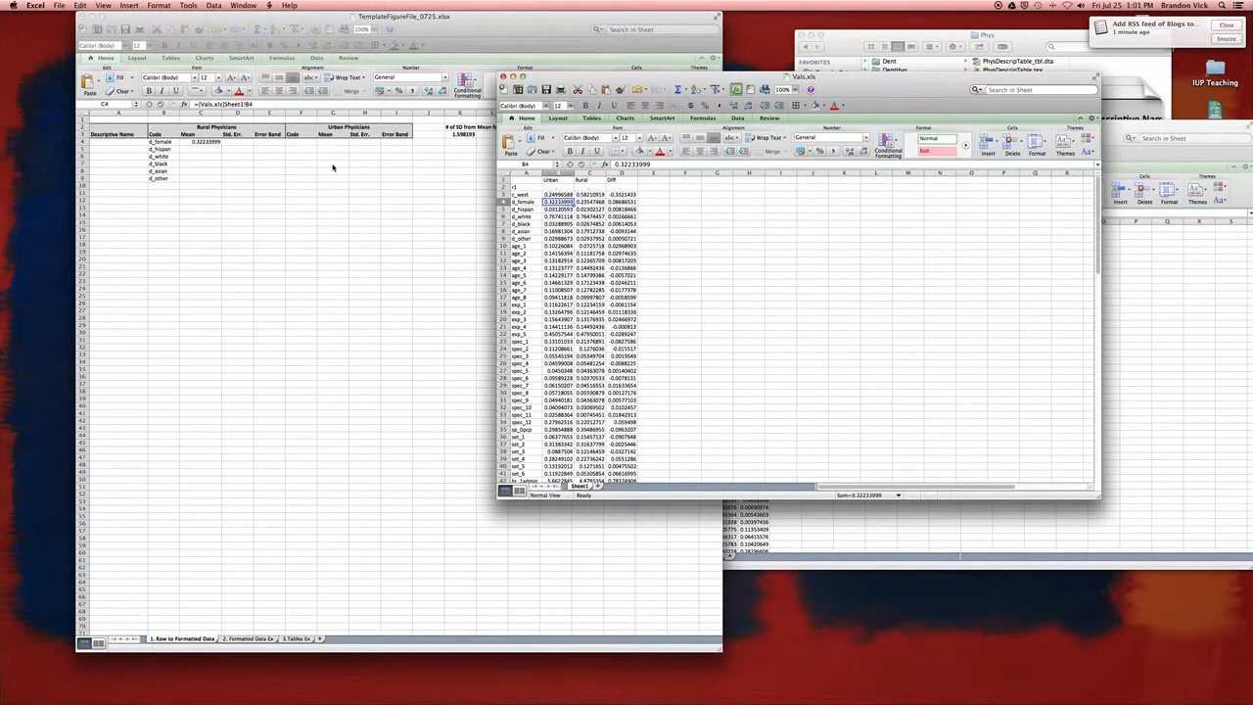
click(249, 156)
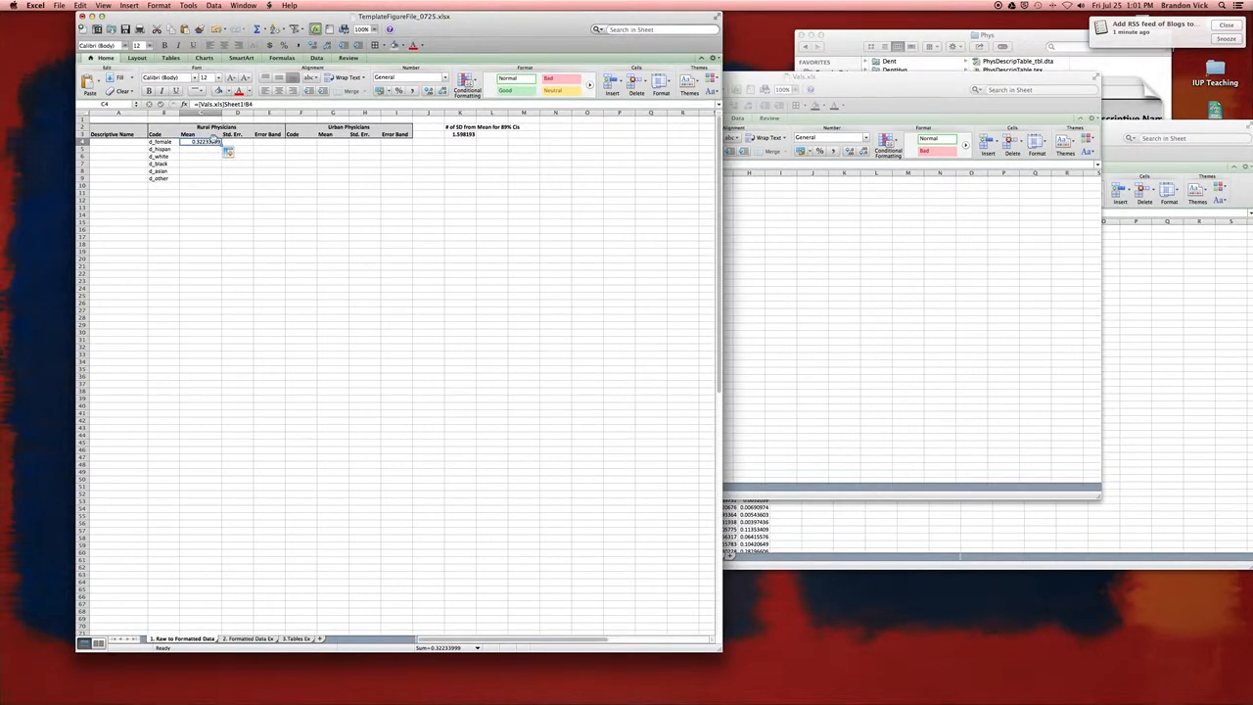
drag(213, 138, 334, 144)
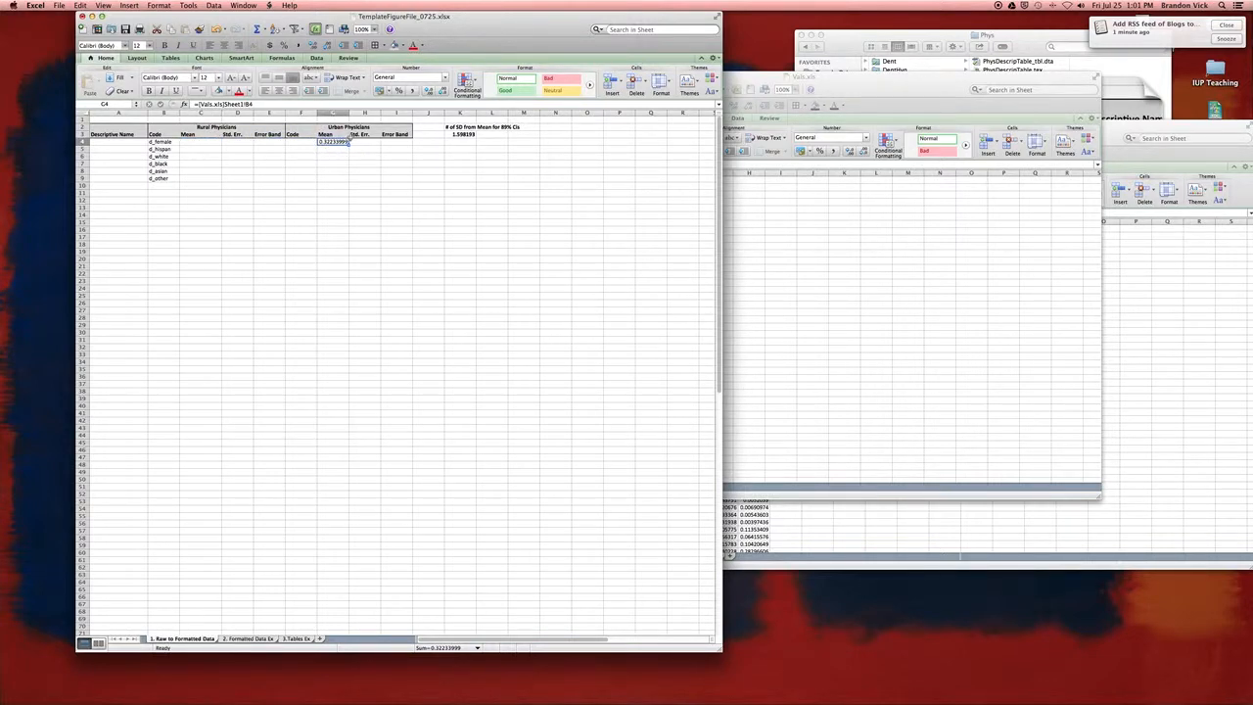
Extend the G4 link one column to reference Vals.xls cell C4, then move it to the Rural Physicians Mean cell C4.
drag(348, 143, 377, 144)
click(788, 201)
click(591, 200)
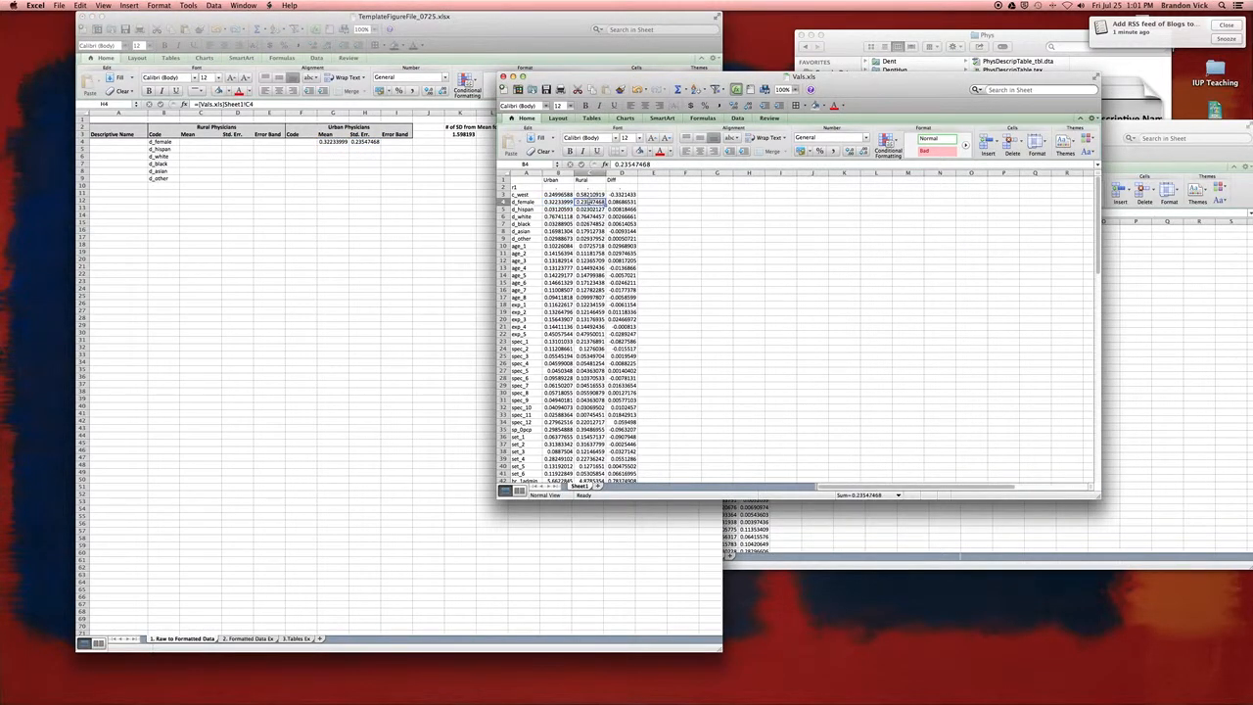
click(359, 189)
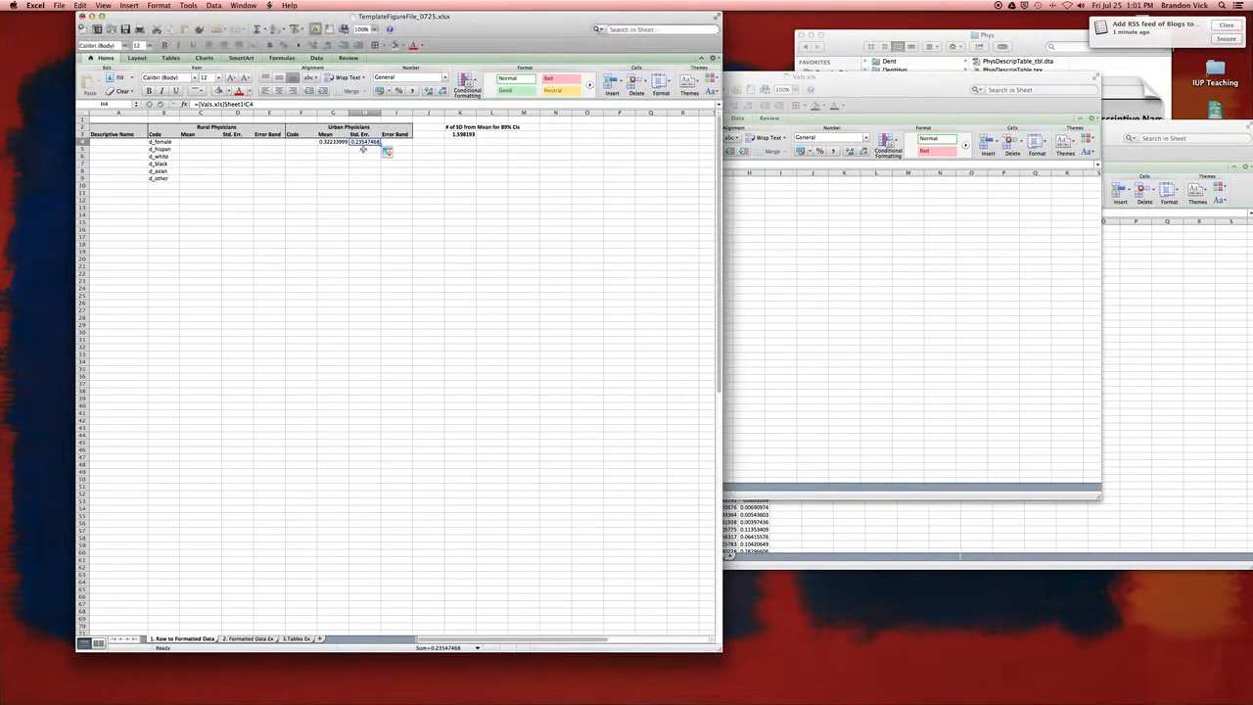
drag(363, 138, 197, 142)
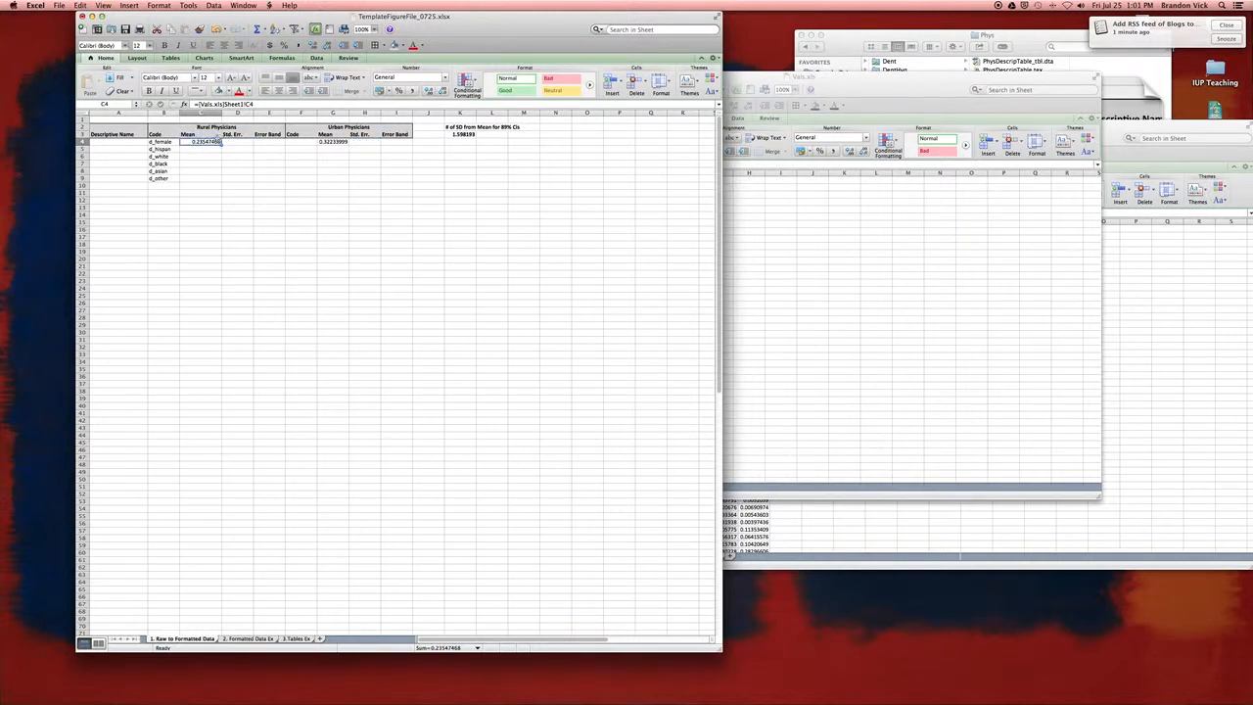
Format the Rural Mean cell C4 and the Urban Mean cell G4 as percentages.
click(399, 90)
click(342, 143)
click(399, 90)
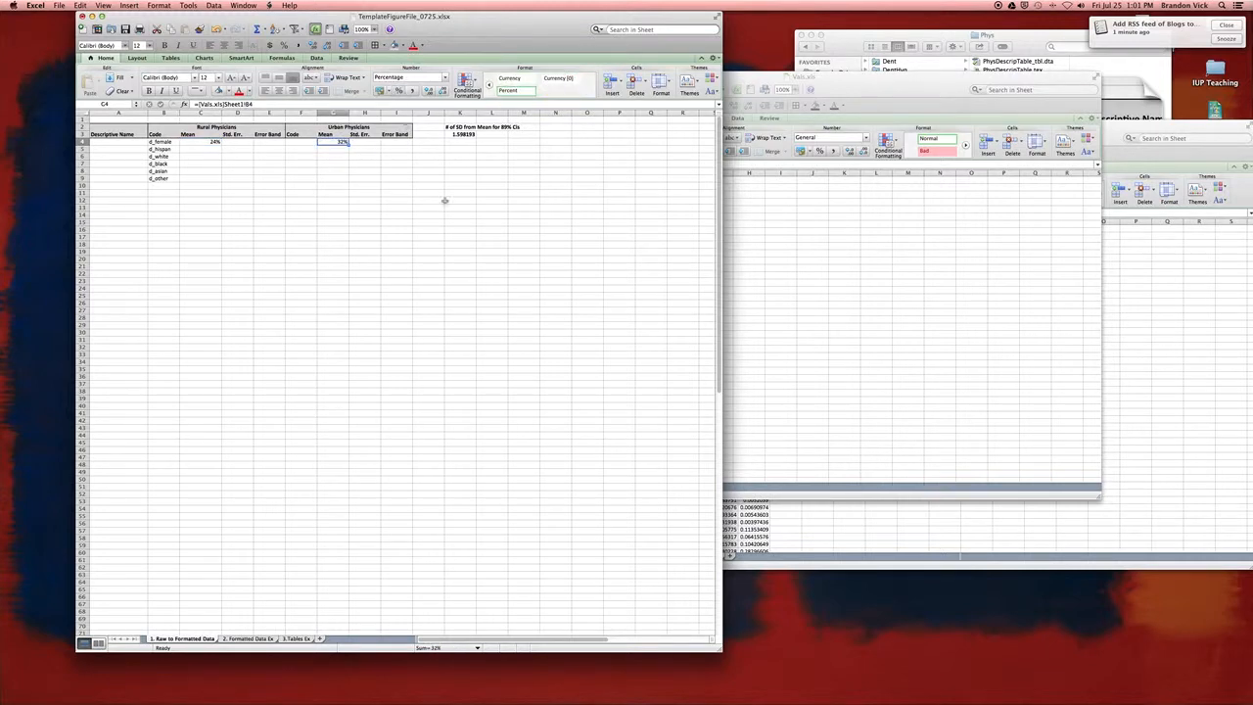
Compare the Urban and Rural d_female values in Vals.xls with the template means in G4 and C4.
click(732, 226)
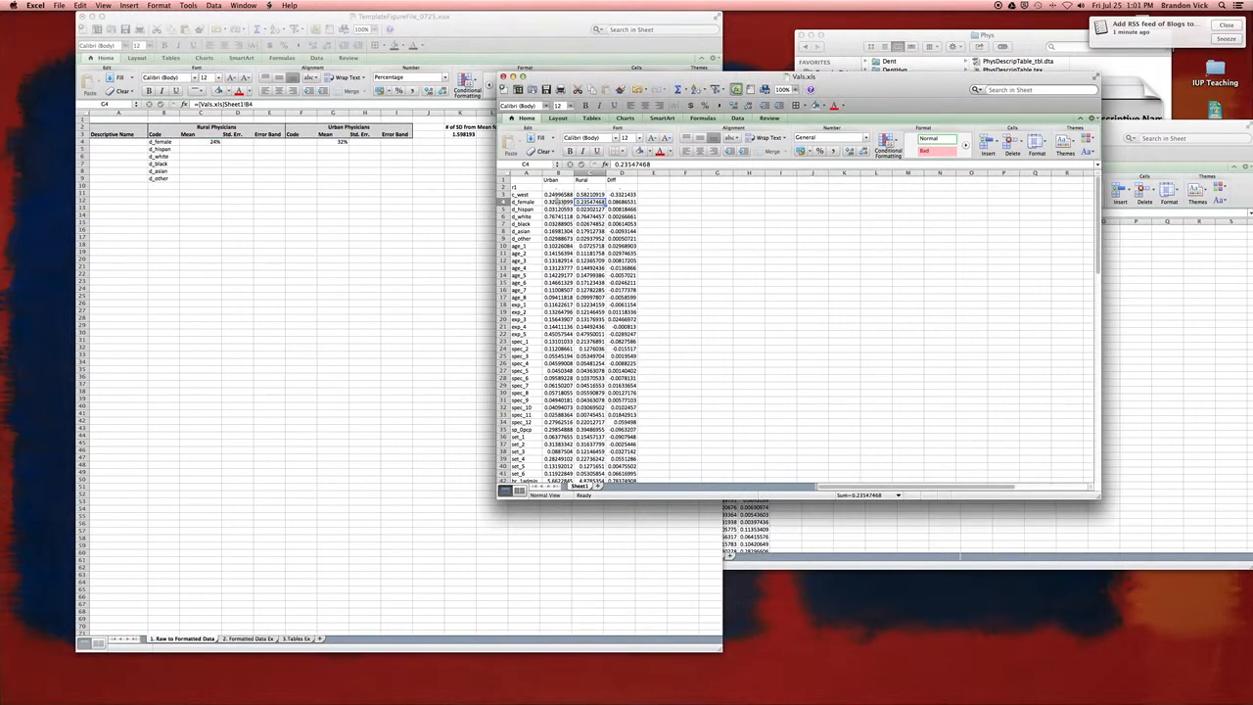
click(558, 202)
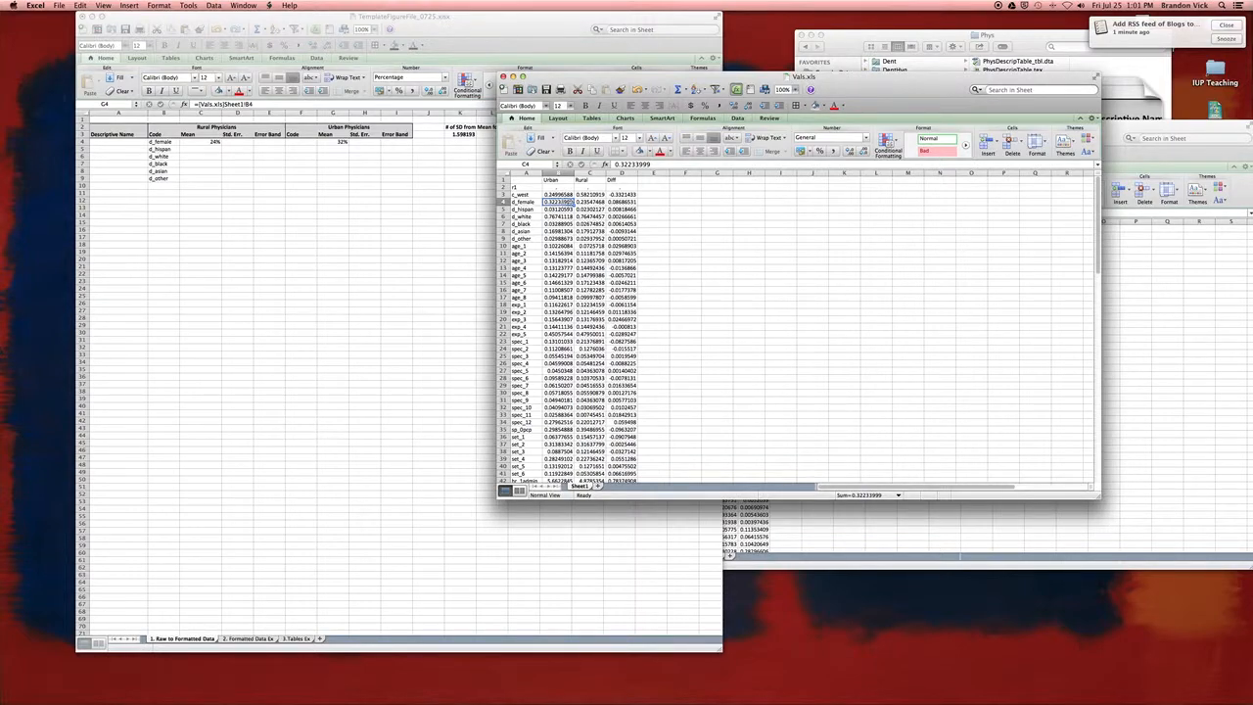
click(590, 202)
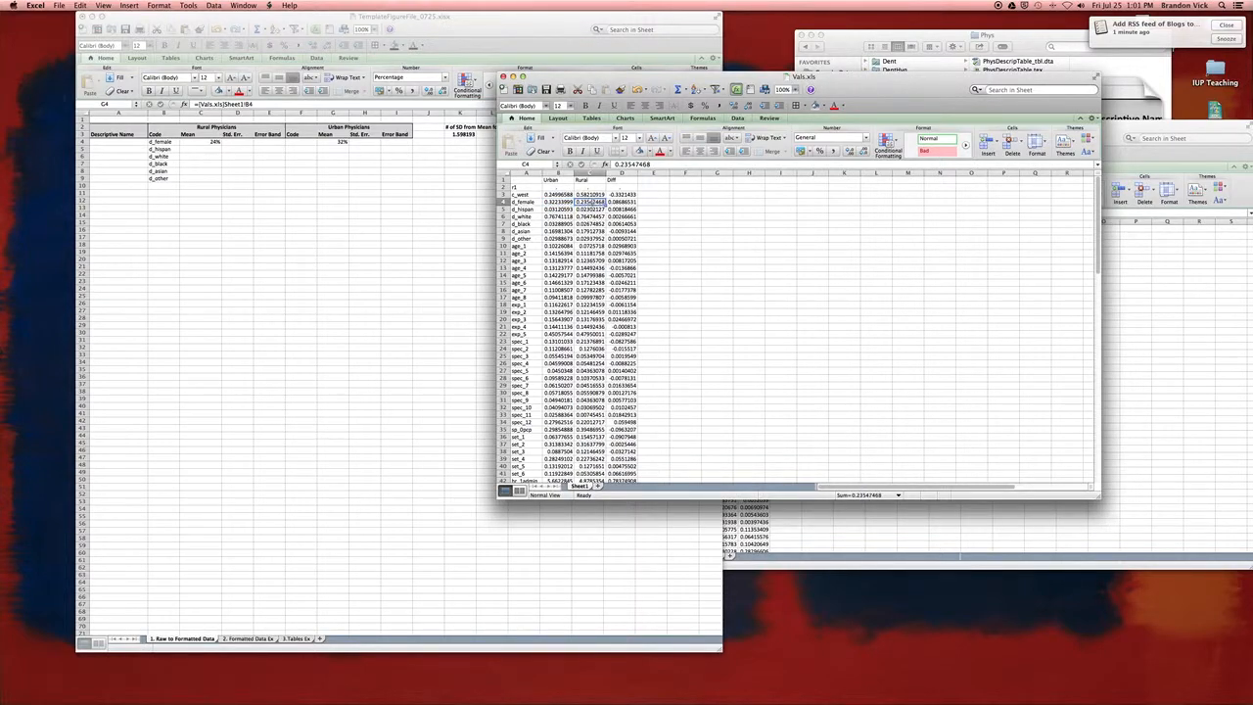
click(196, 152)
click(213, 142)
click(341, 141)
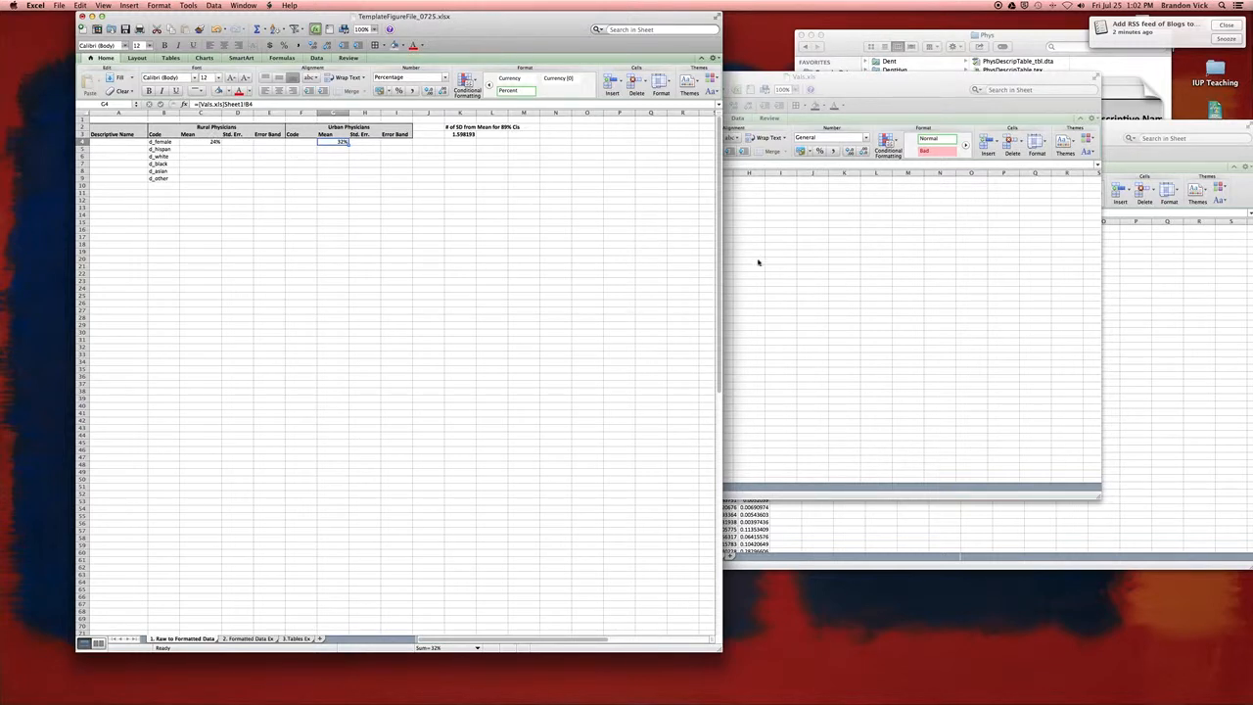
Link the Urban Physicians Std. Err. cell H4 to the Urban d_female standard error in cell B4 of SEs.xls.
click(246, 147)
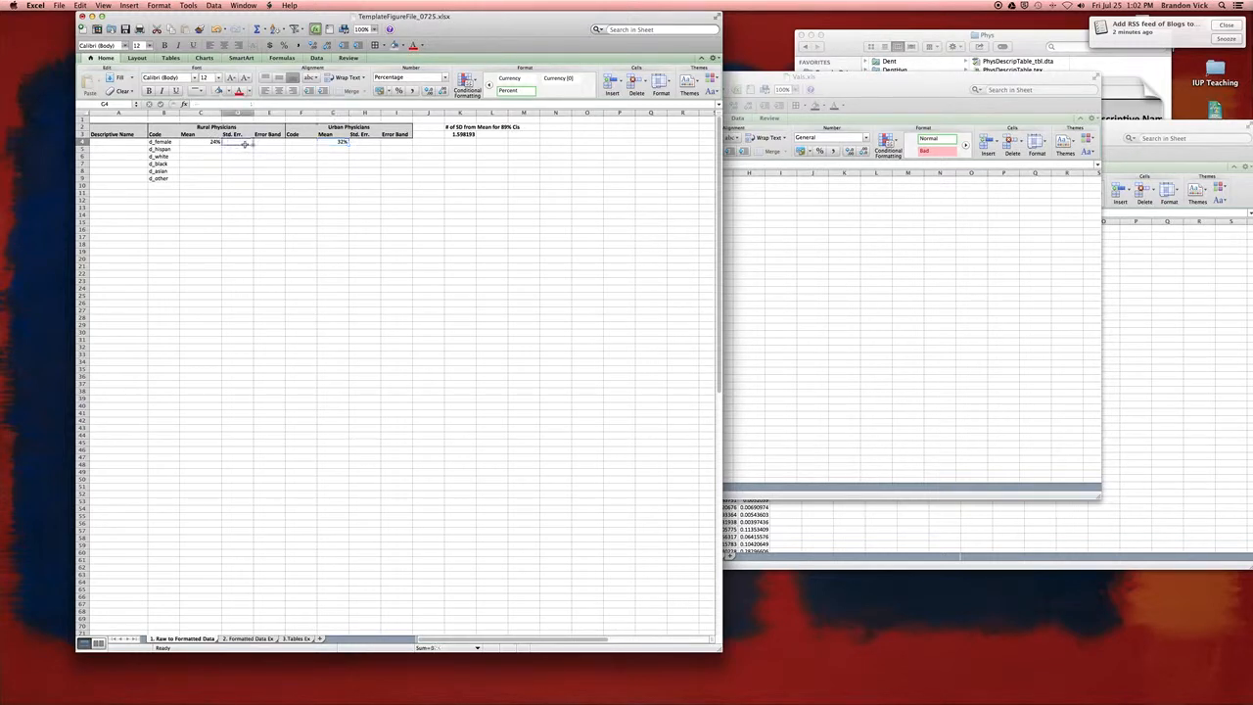
click(368, 143)
text(=)
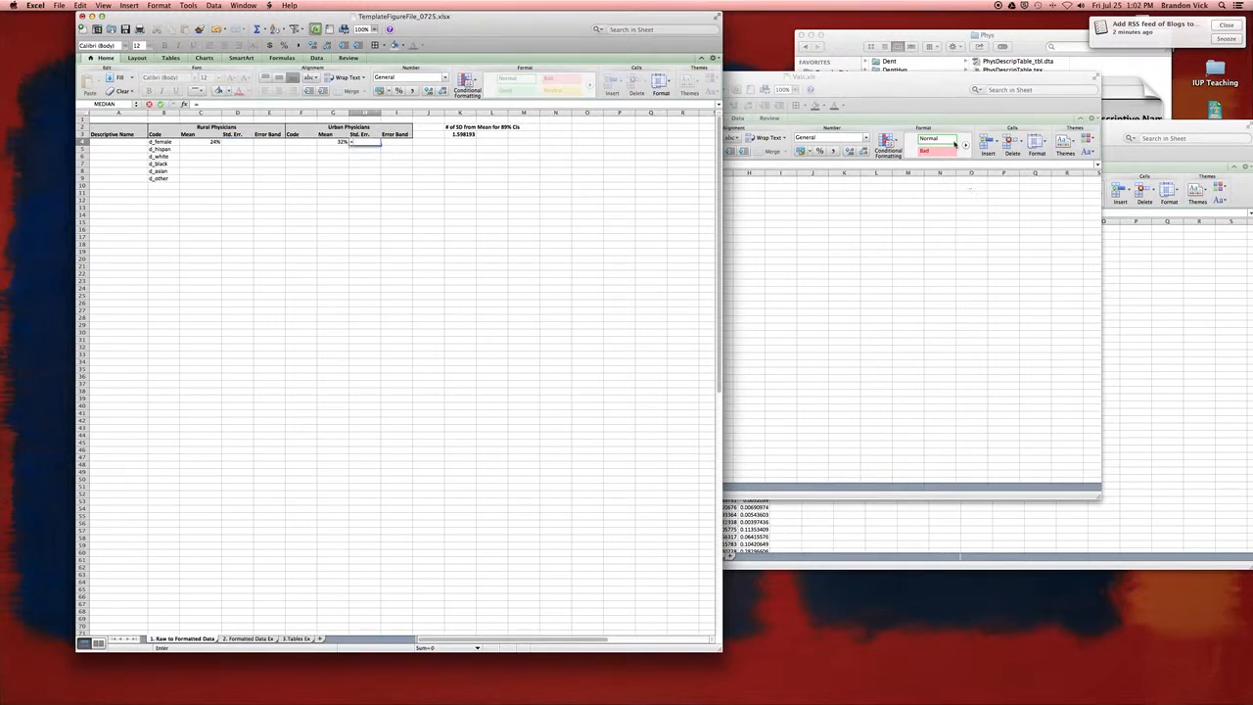
click(920, 85)
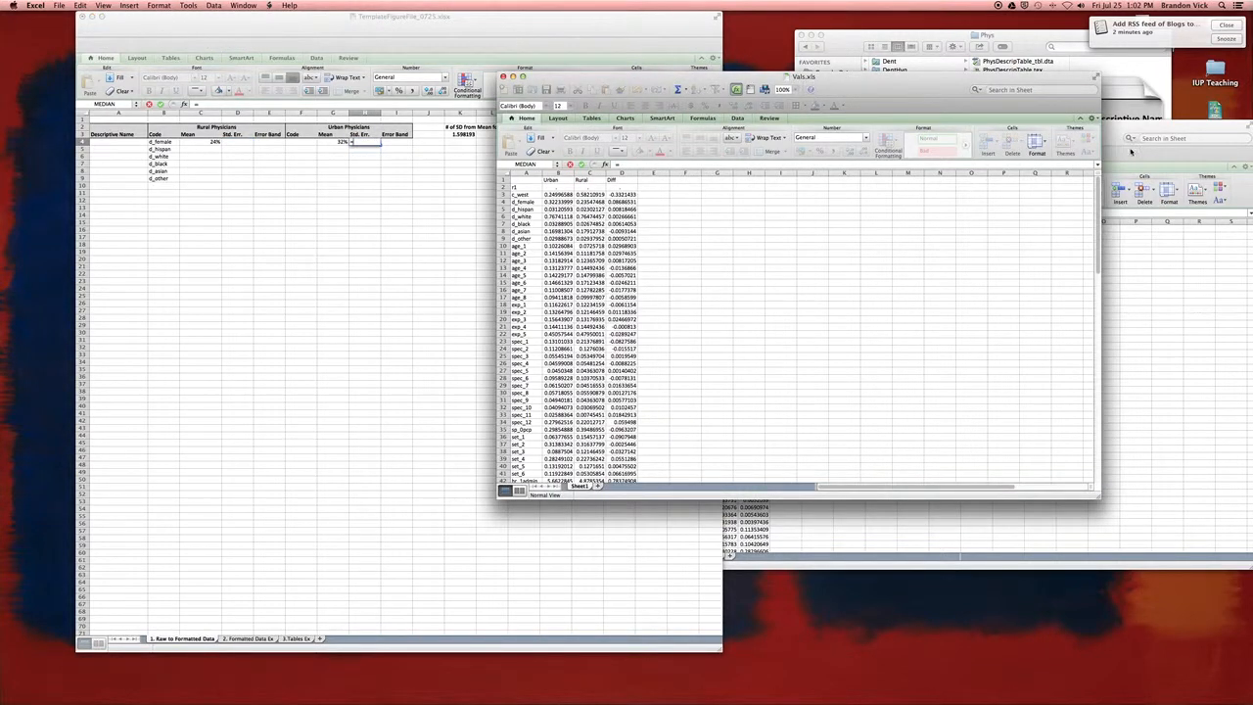
click(1130, 150)
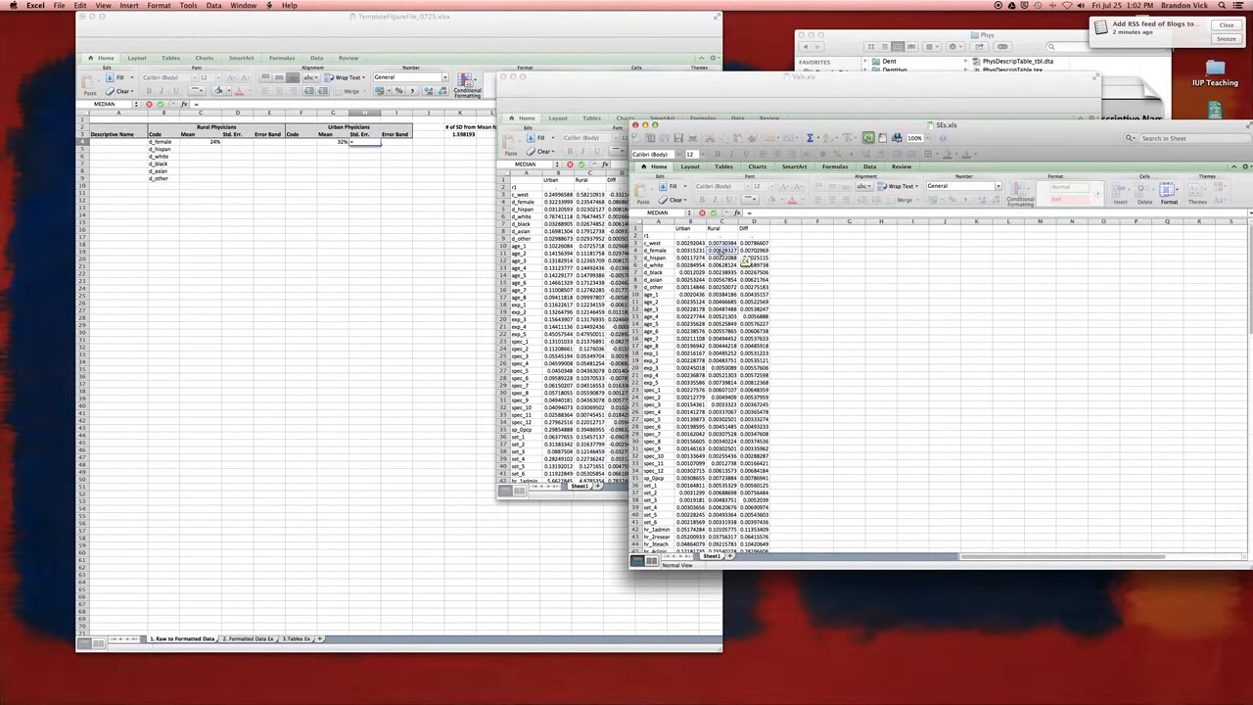
key(Left)
click(693, 250)
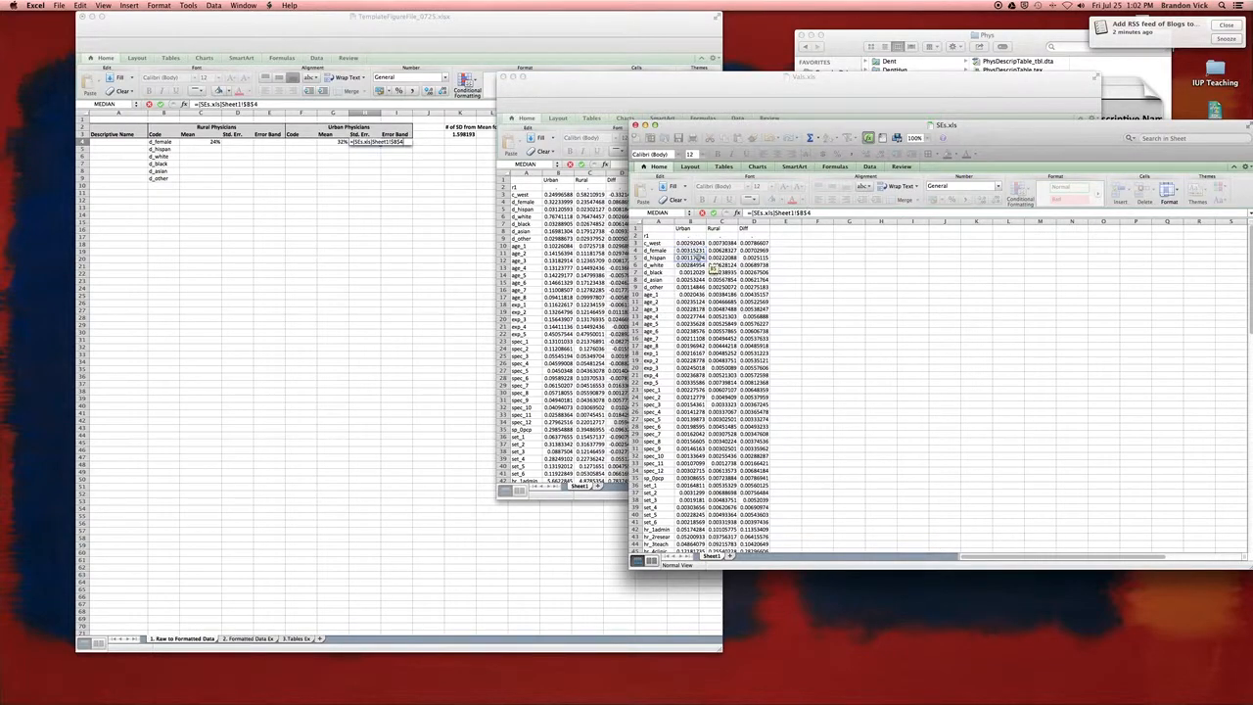
key(Return)
Reduce the Urban Std. Err. cell H4 to three decimal places.
click(376, 144)
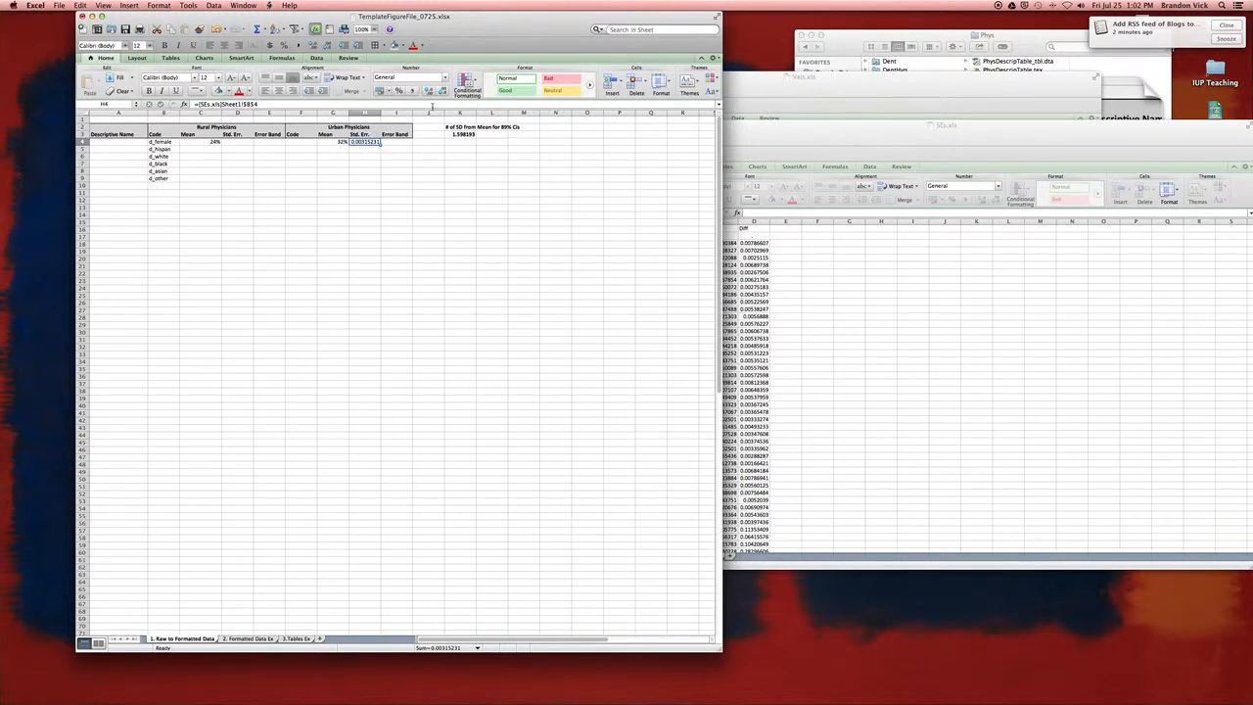
click(443, 91)
click(442, 91)
click(443, 91)
click(443, 91)
click(442, 91)
Compare the Urban and Rural d_female standard errors in SEs.xls with the template's Urban Std. Err. cell H4.
click(869, 293)
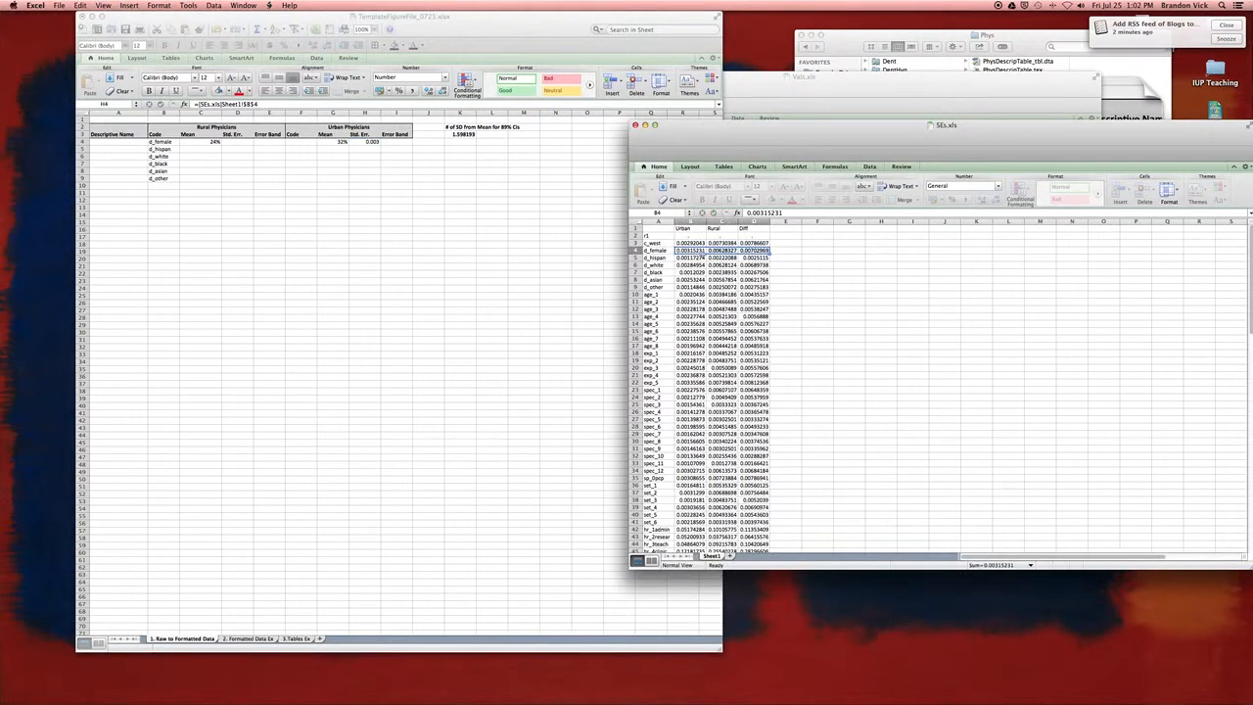
click(690, 250)
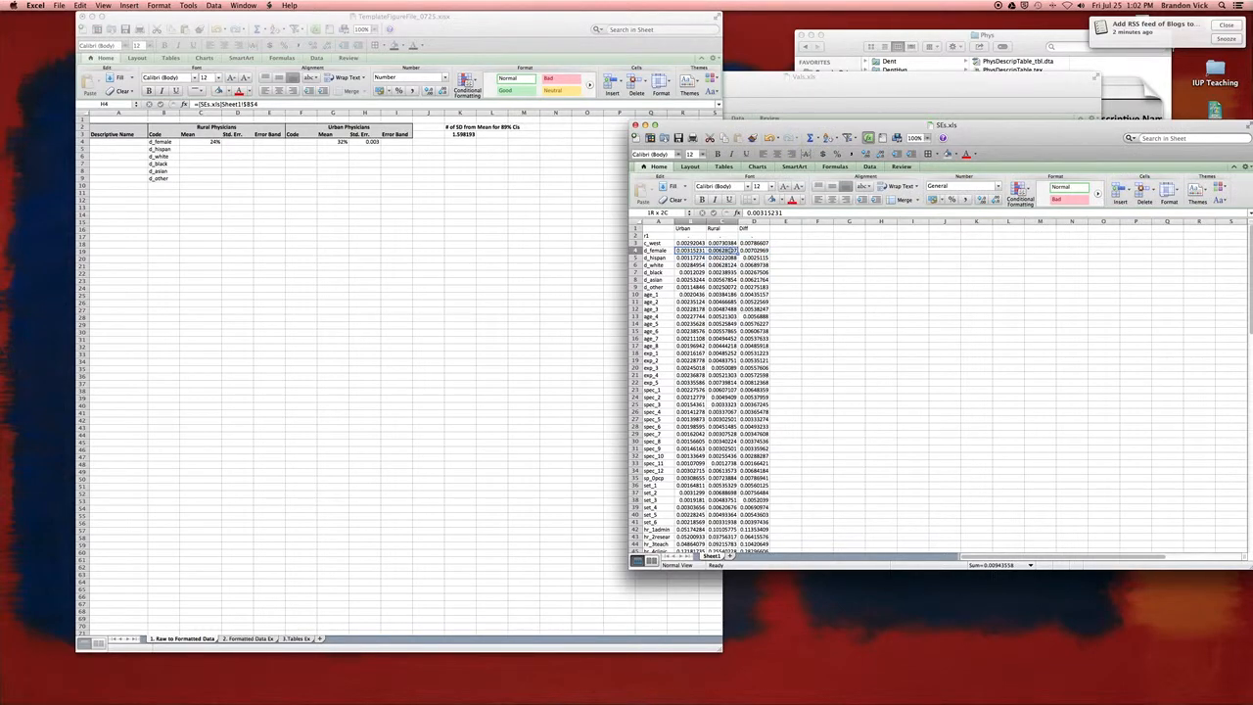
click(371, 144)
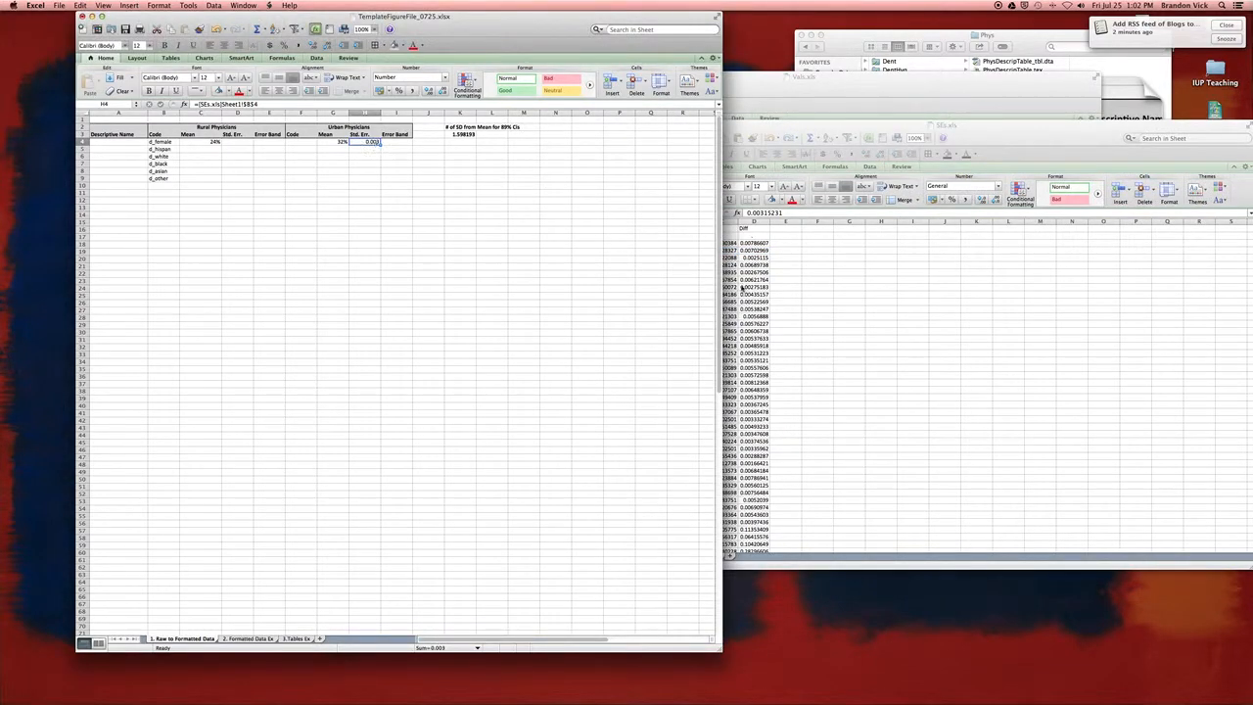
click(767, 293)
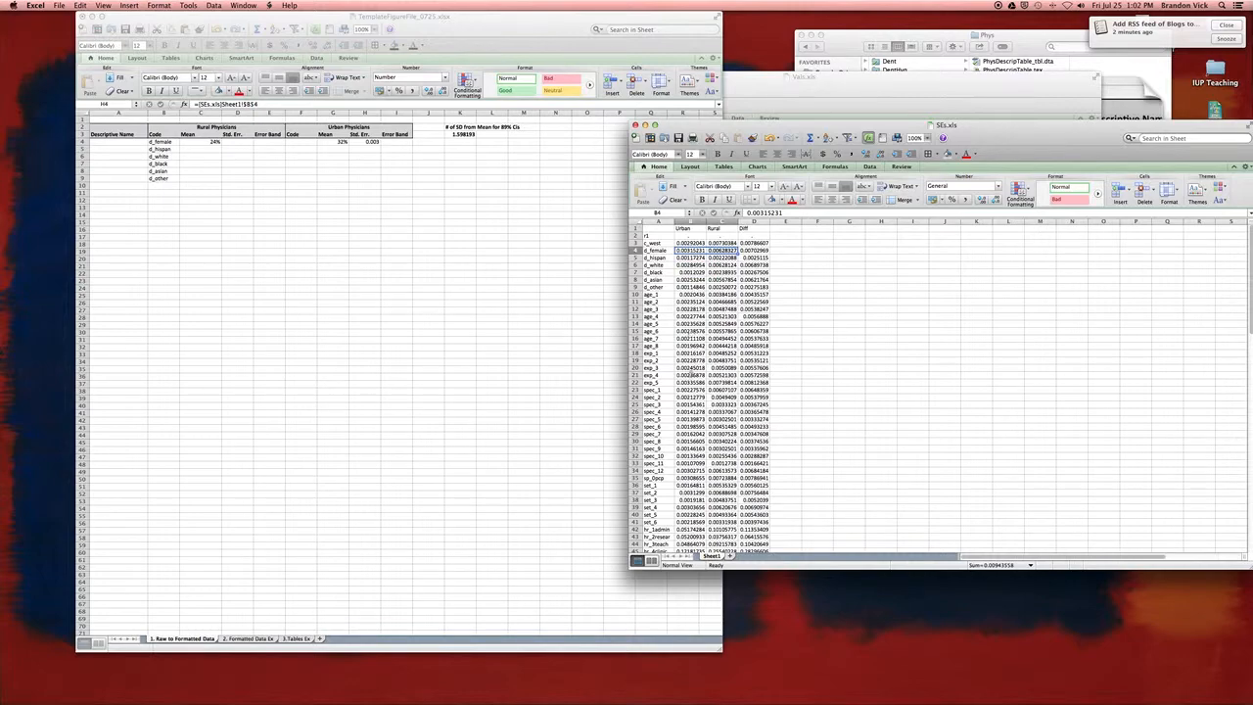
click(394, 188)
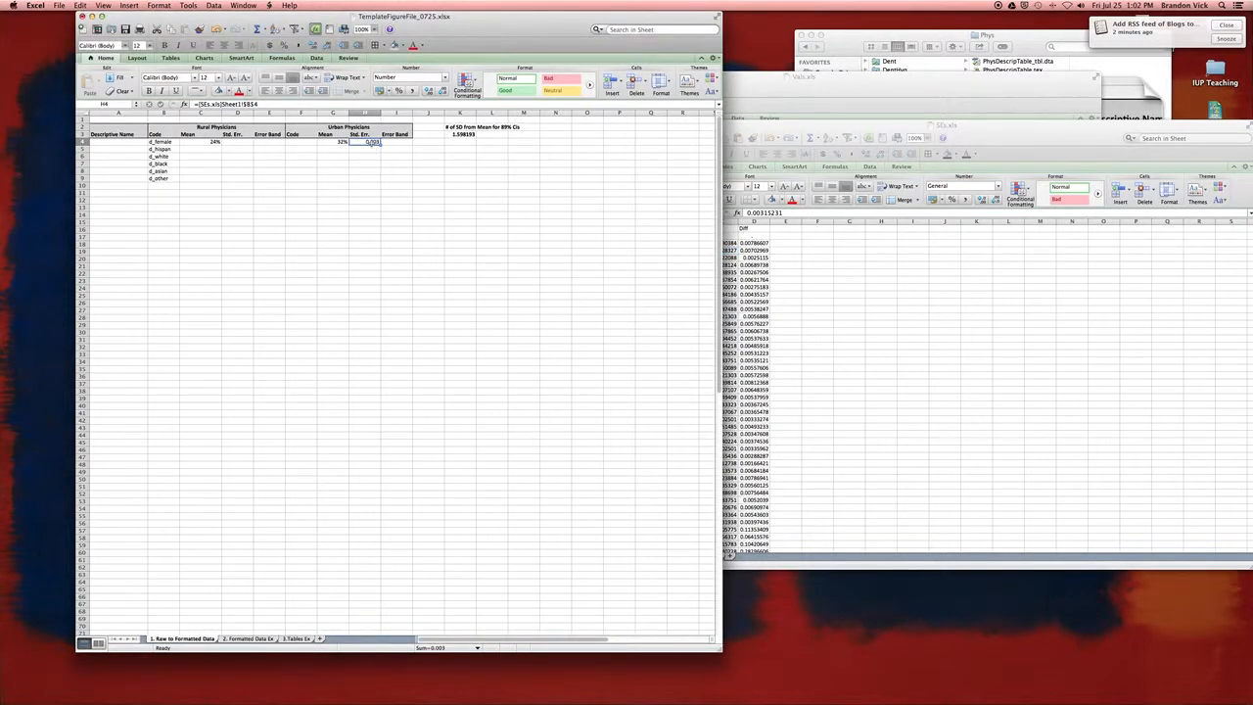
Change the link in H4 to a relative reference to SEs.xls cell B4.
click(256, 104)
key(BackSpace)
key(Left)
key(BackSpace)
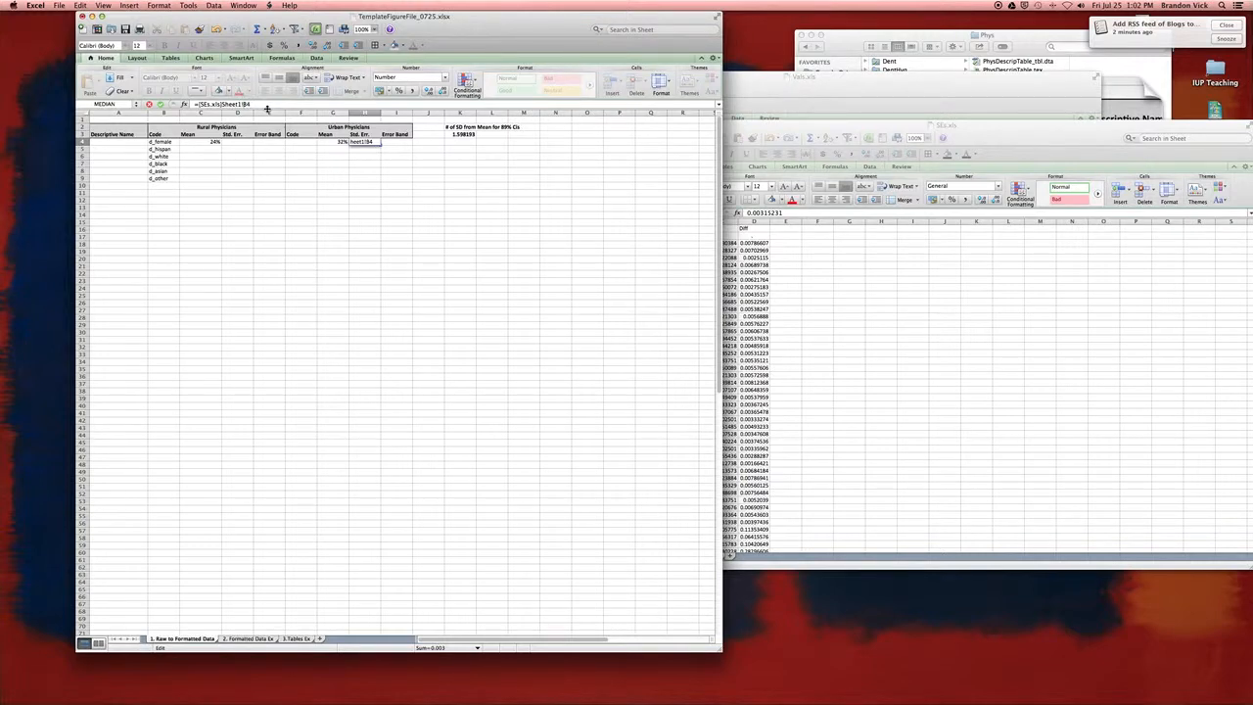
key(Return)
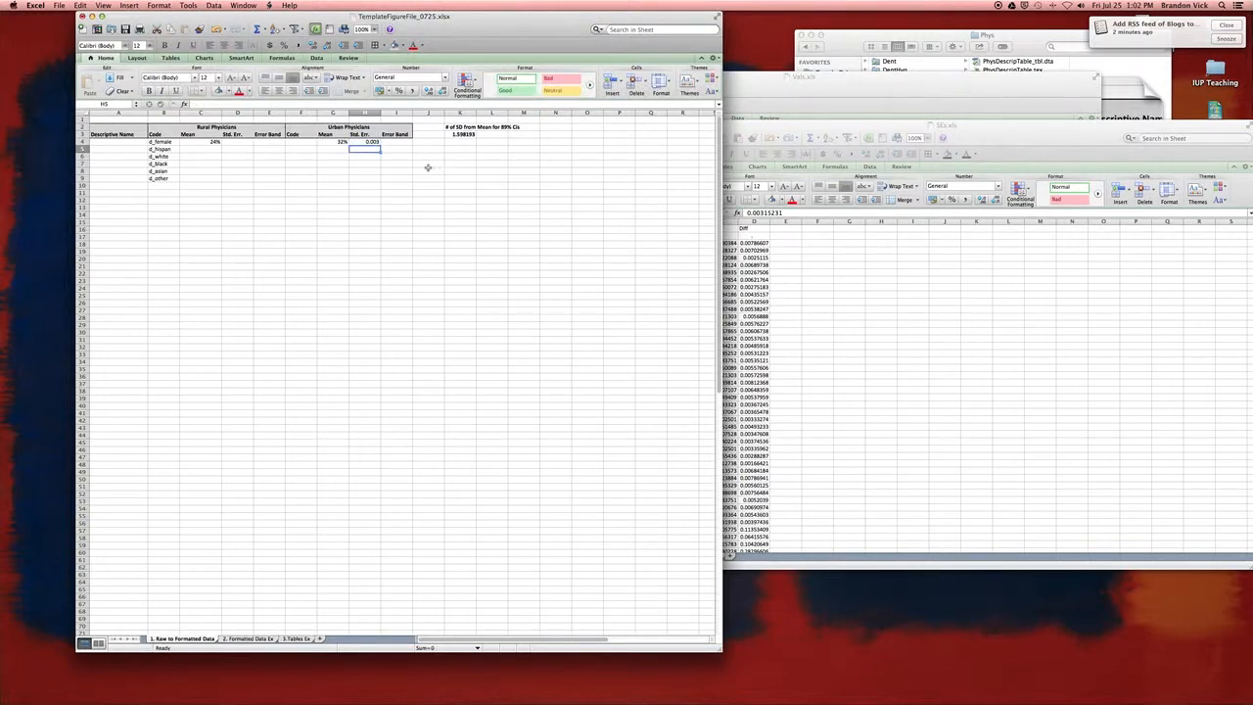
Extend the Urban Std. Err. link in H4 to the Rural value in SEs.xls cell C4 and place it in the Rural Std. Err. cell D4.
click(367, 143)
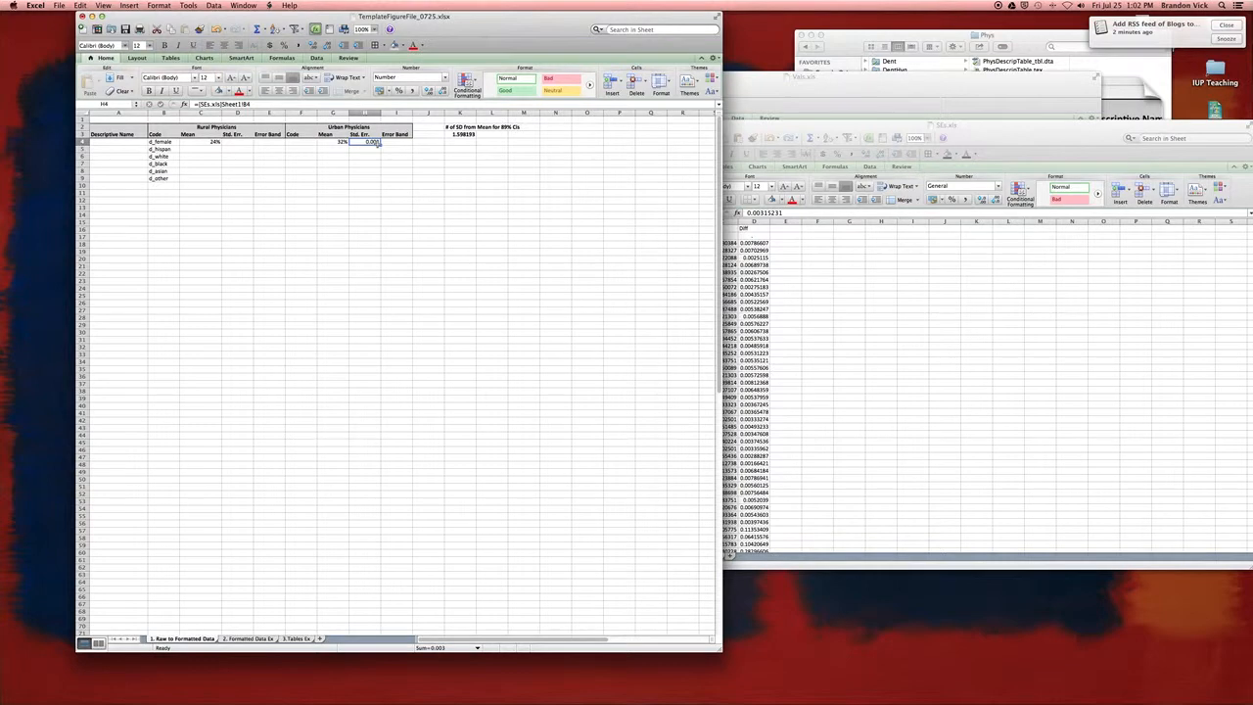
key(super+grave)
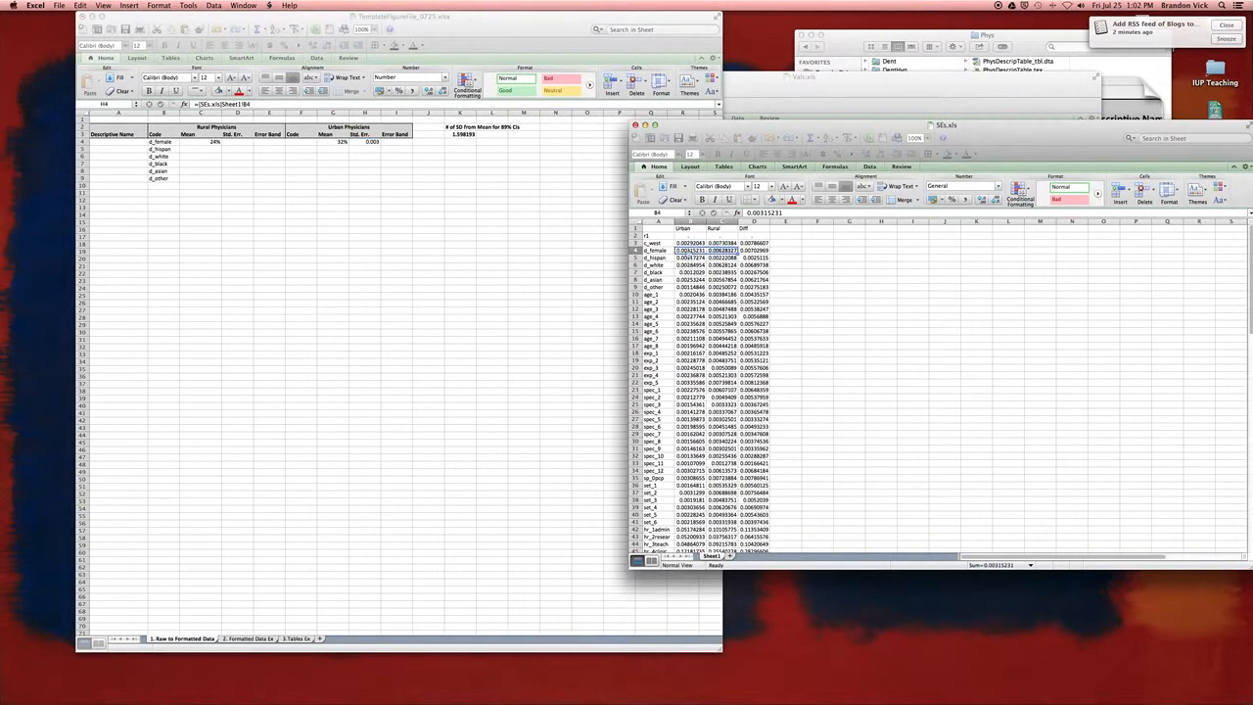
click(370, 144)
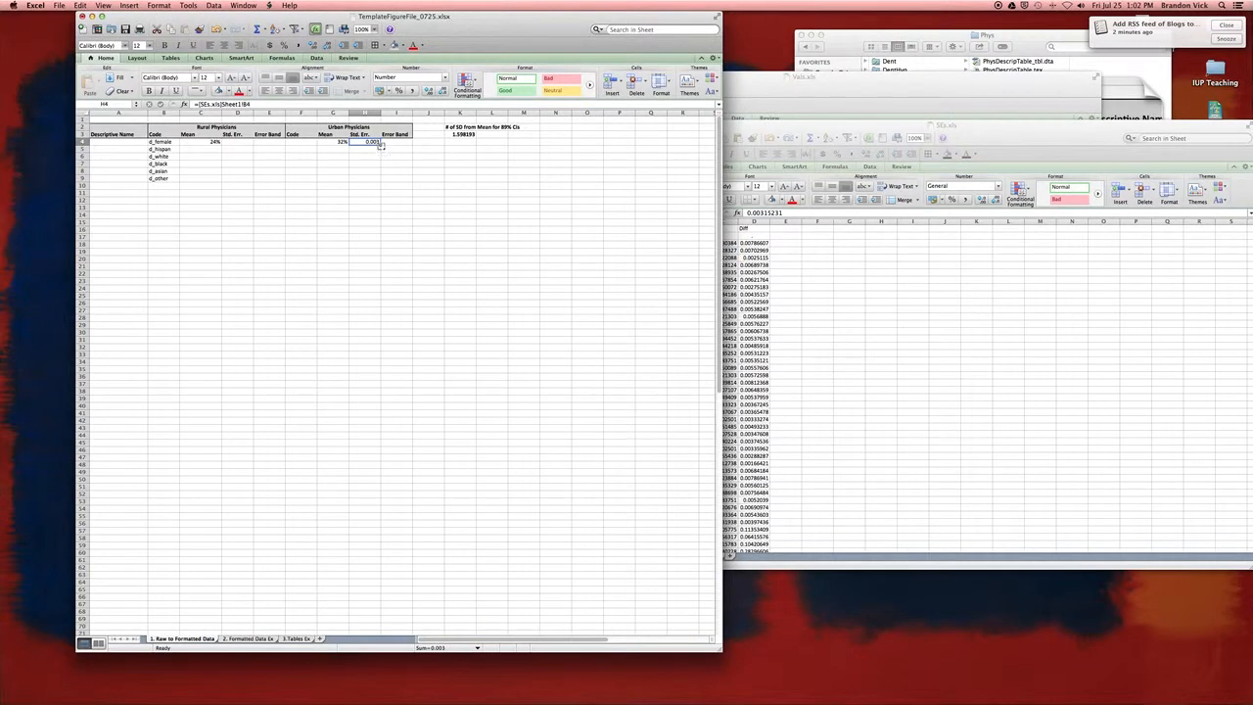
drag(398, 145, 252, 144)
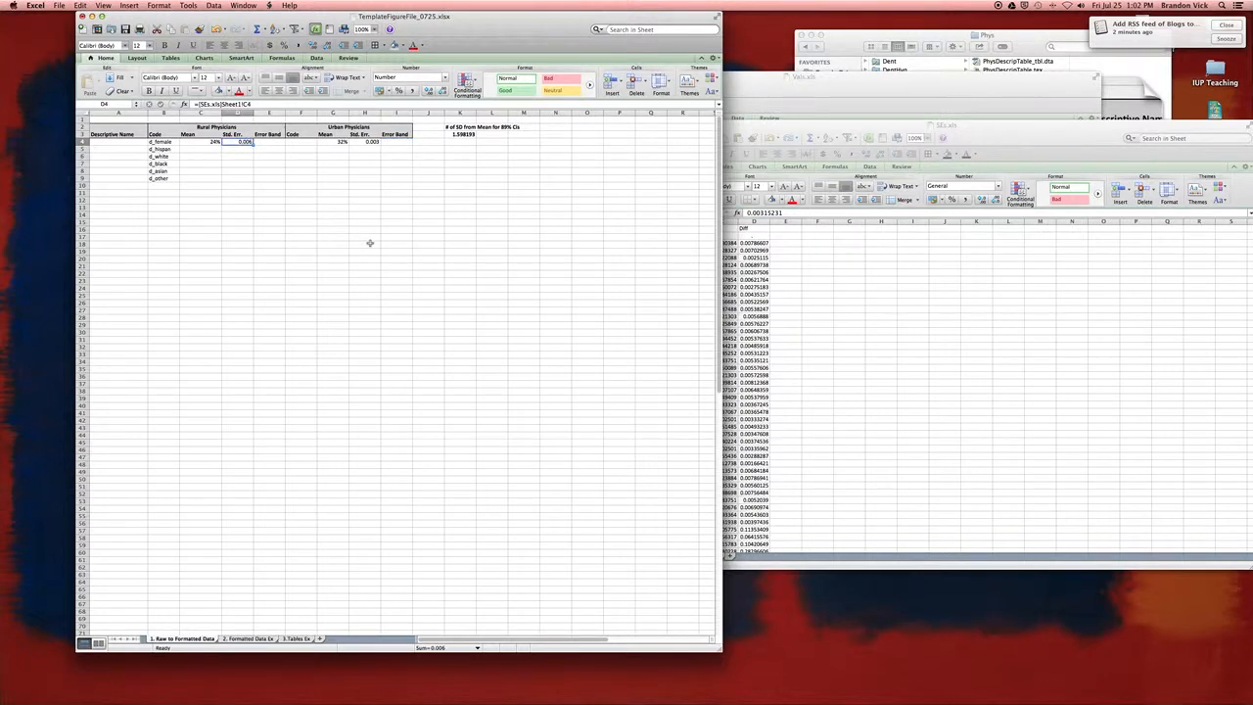
Check the Rural and Urban mean and standard error cells in row 4 against the d_female values in Vals.xls.
click(211, 143)
drag(212, 143, 238, 143)
drag(337, 143, 357, 147)
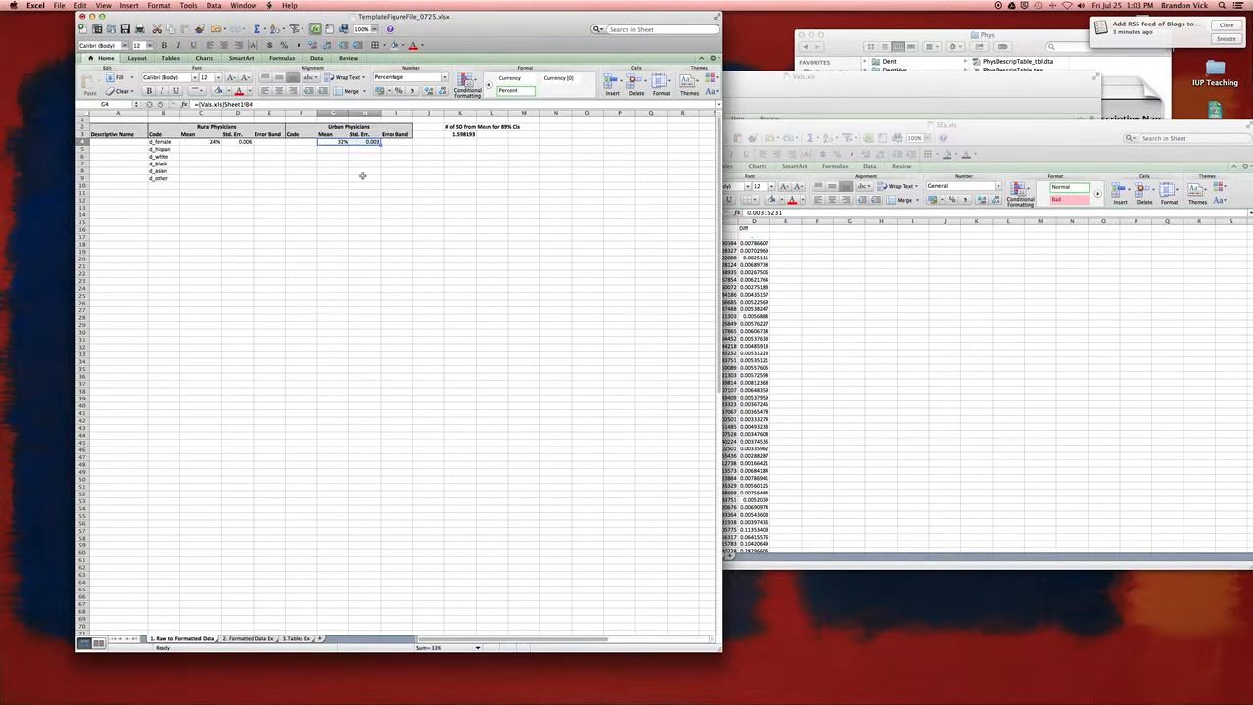
click(852, 79)
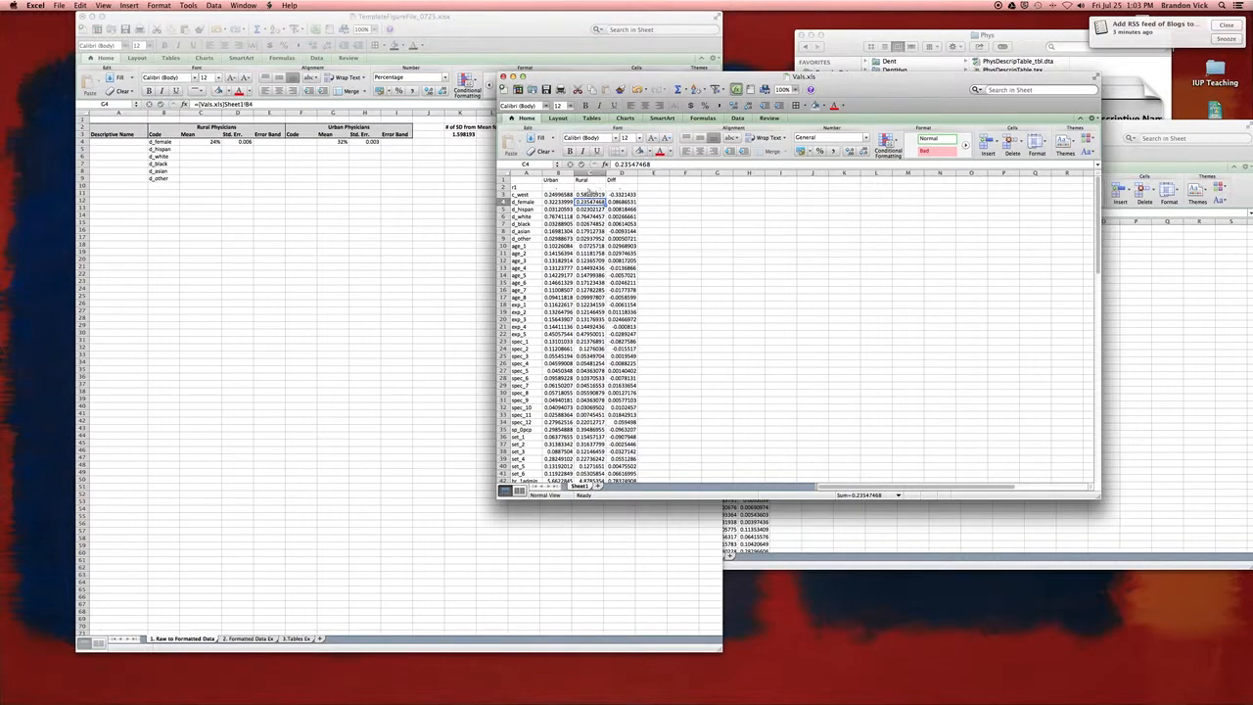
click(210, 142)
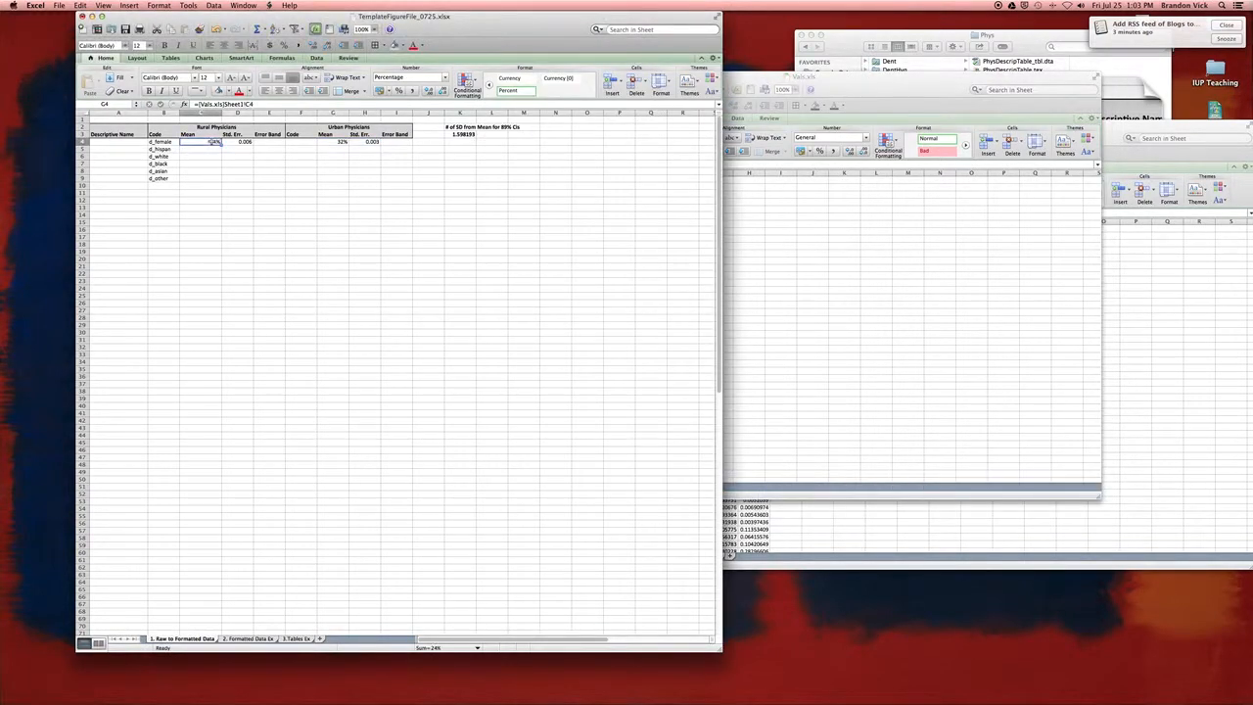
click(236, 142)
click(354, 143)
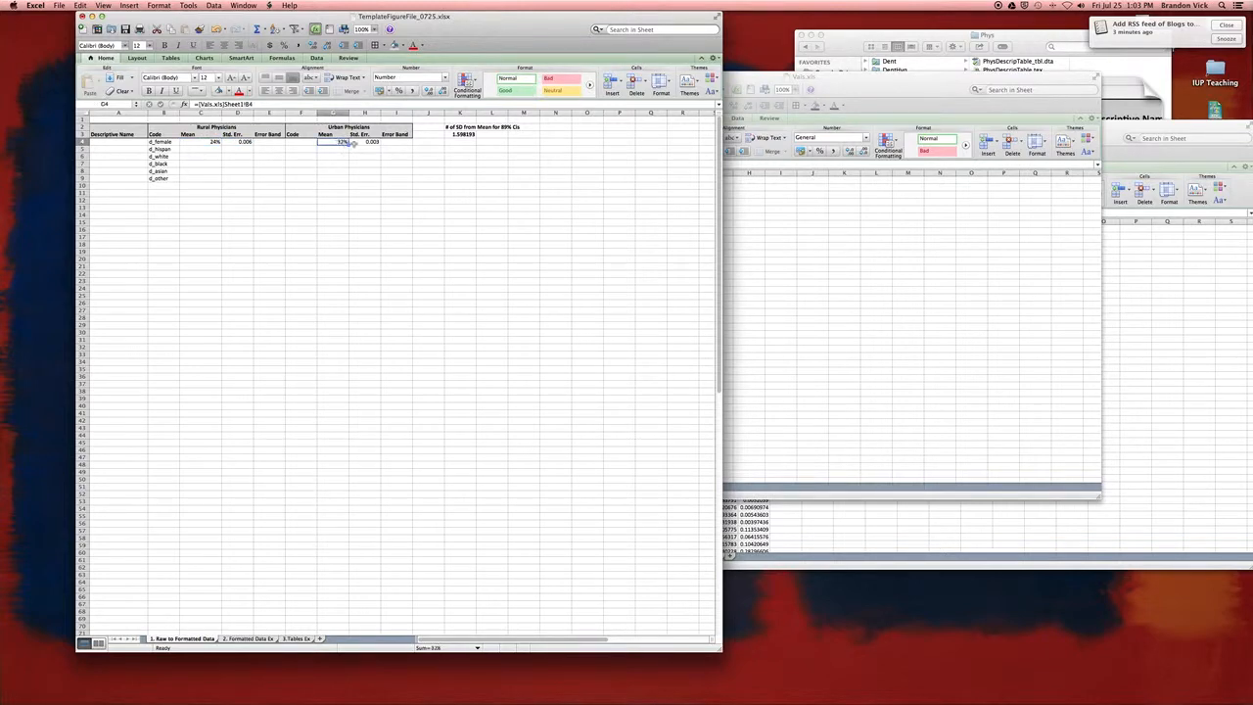
Link the Urban Physicians Code cell F4 to the d_female code in cell A4 of Vals.xls.
click(303, 142)
text(=)
click(859, 85)
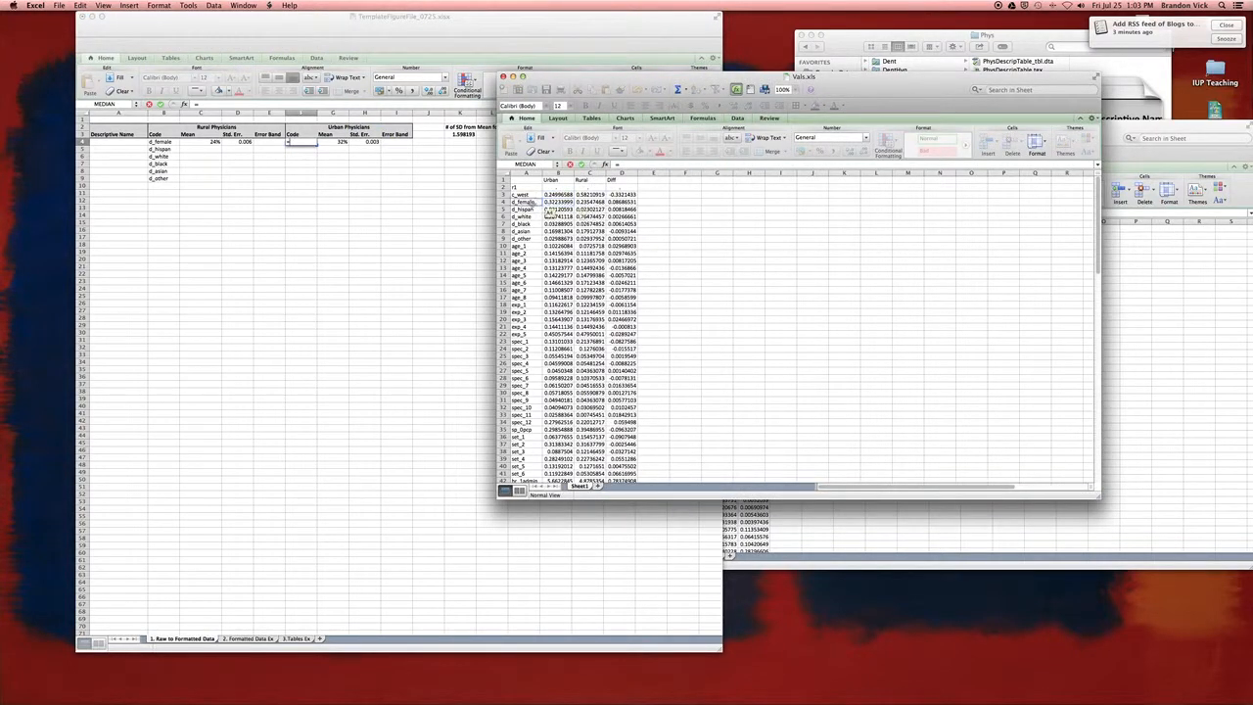
click(529, 202)
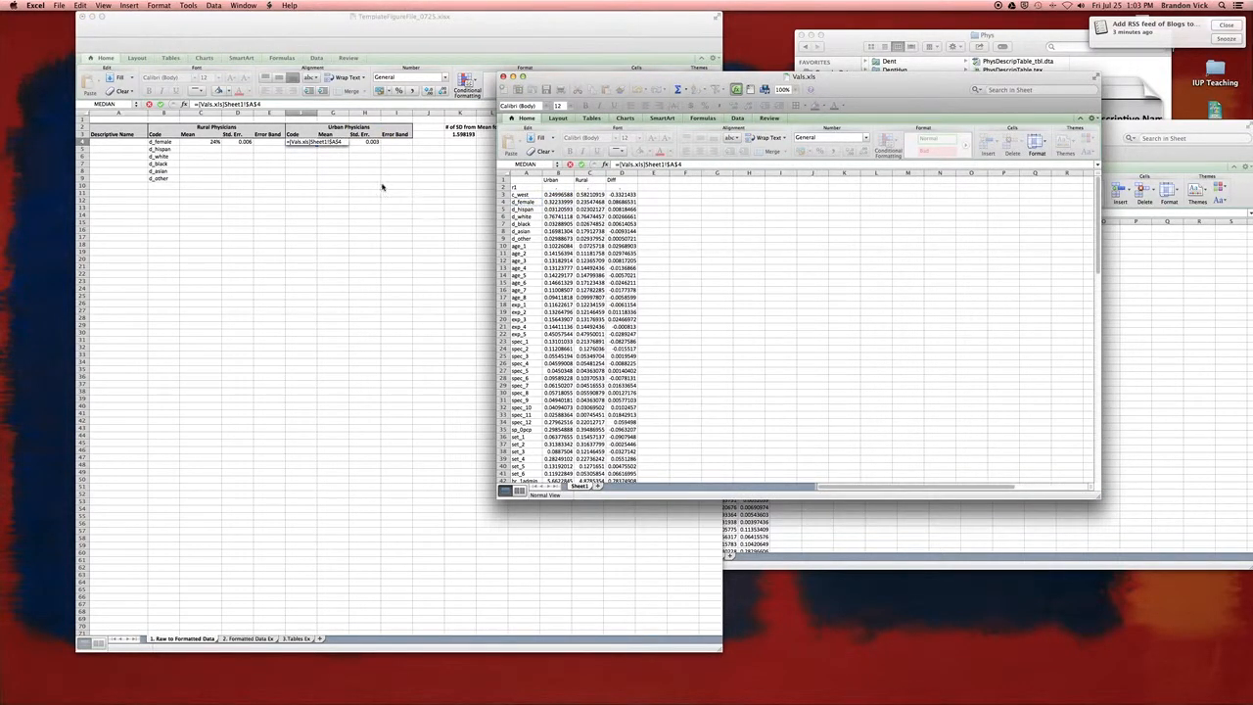
click(381, 183)
key(Return)
Change the link in F4 to a relative reference to Vals.xls cell A4.
click(303, 142)
click(255, 104)
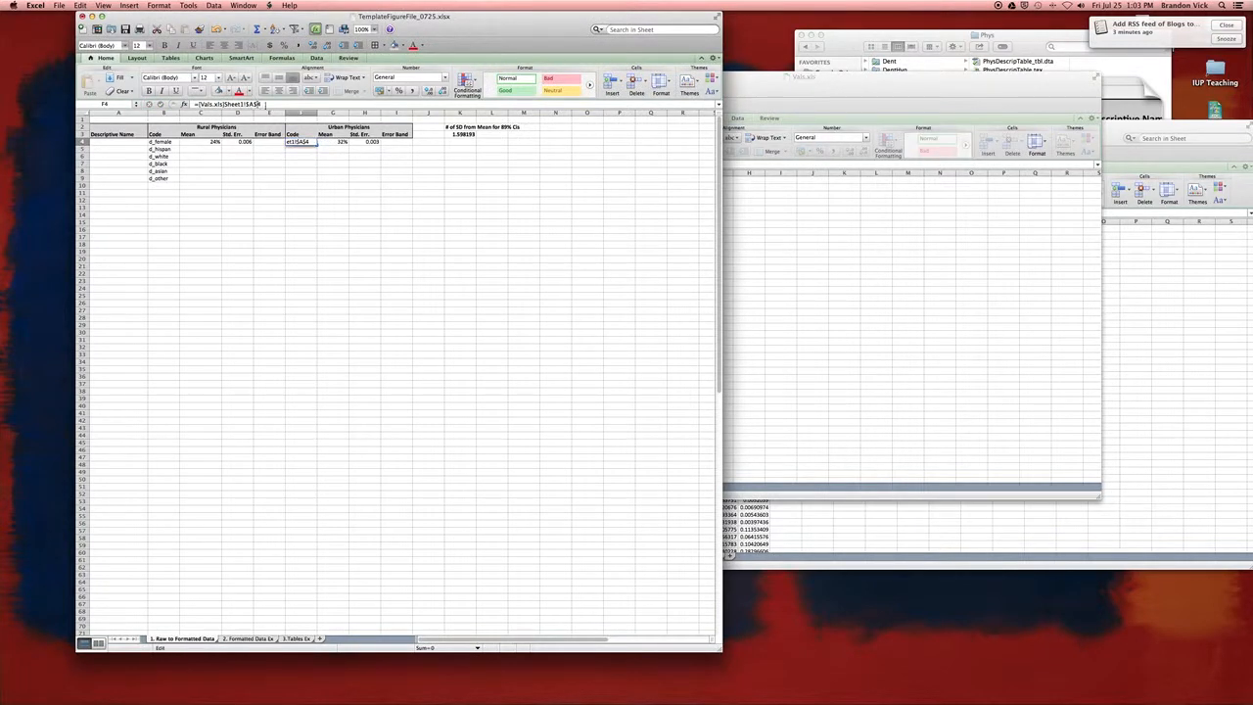
key(BackSpace)
key(Return)
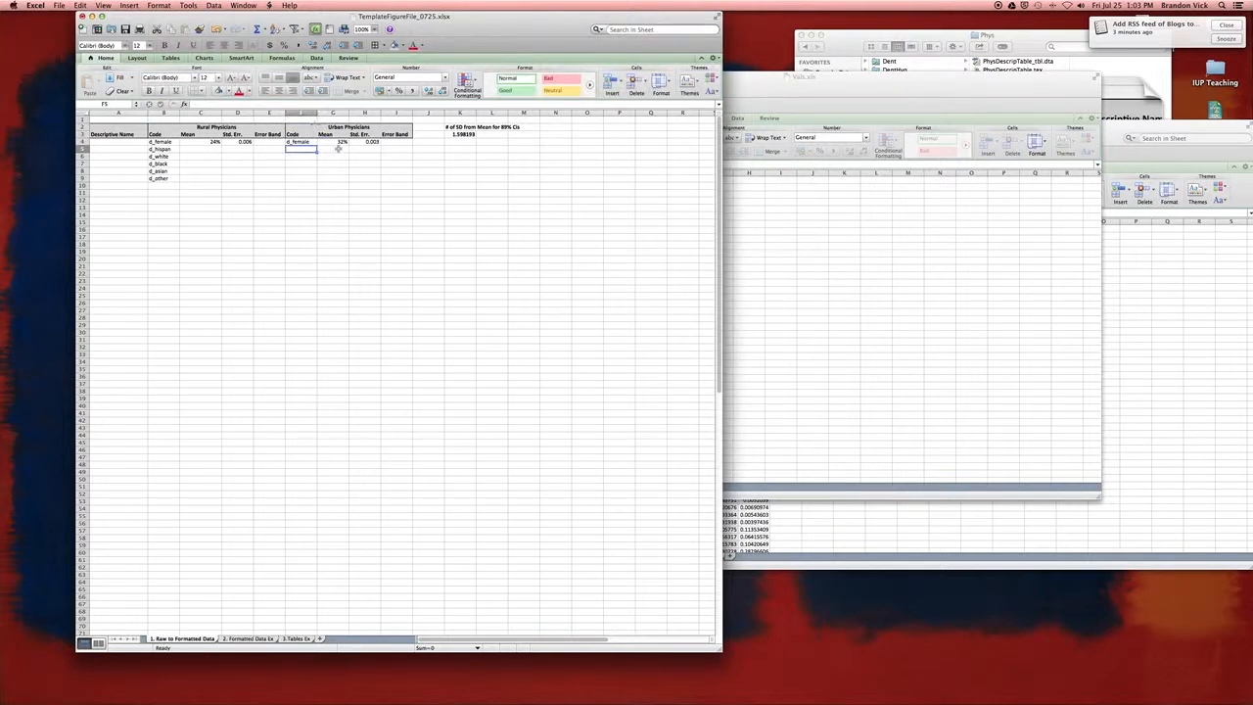
Fill the row 4 codes, means and standard errors in columns B to H down through row 19, and move the Vals.xls window aside.
drag(160, 142, 380, 259)
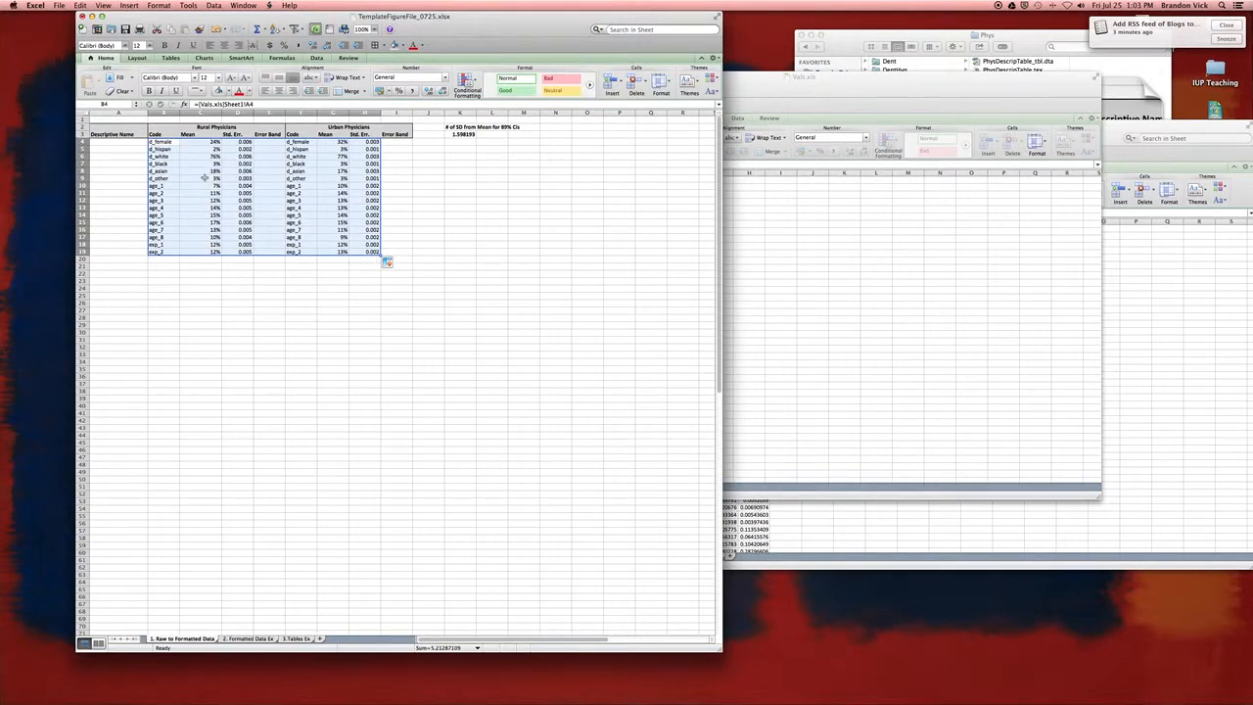
drag(868, 90, 796, 252)
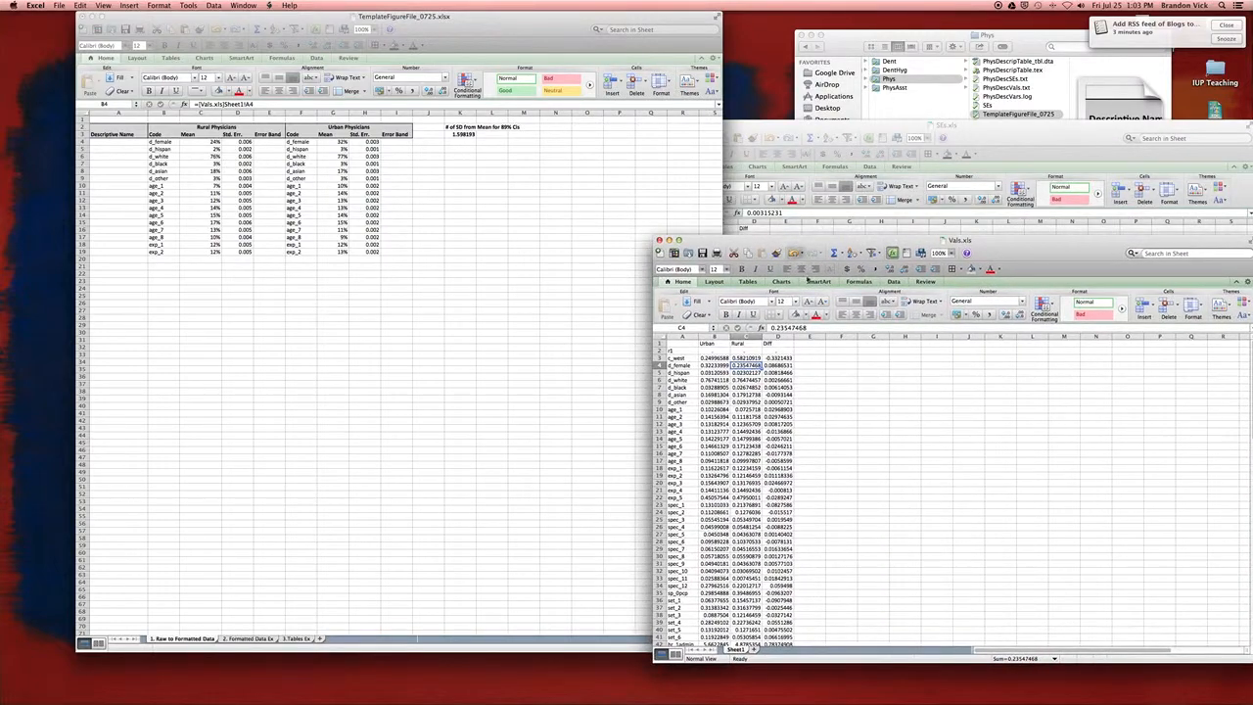
click(293, 199)
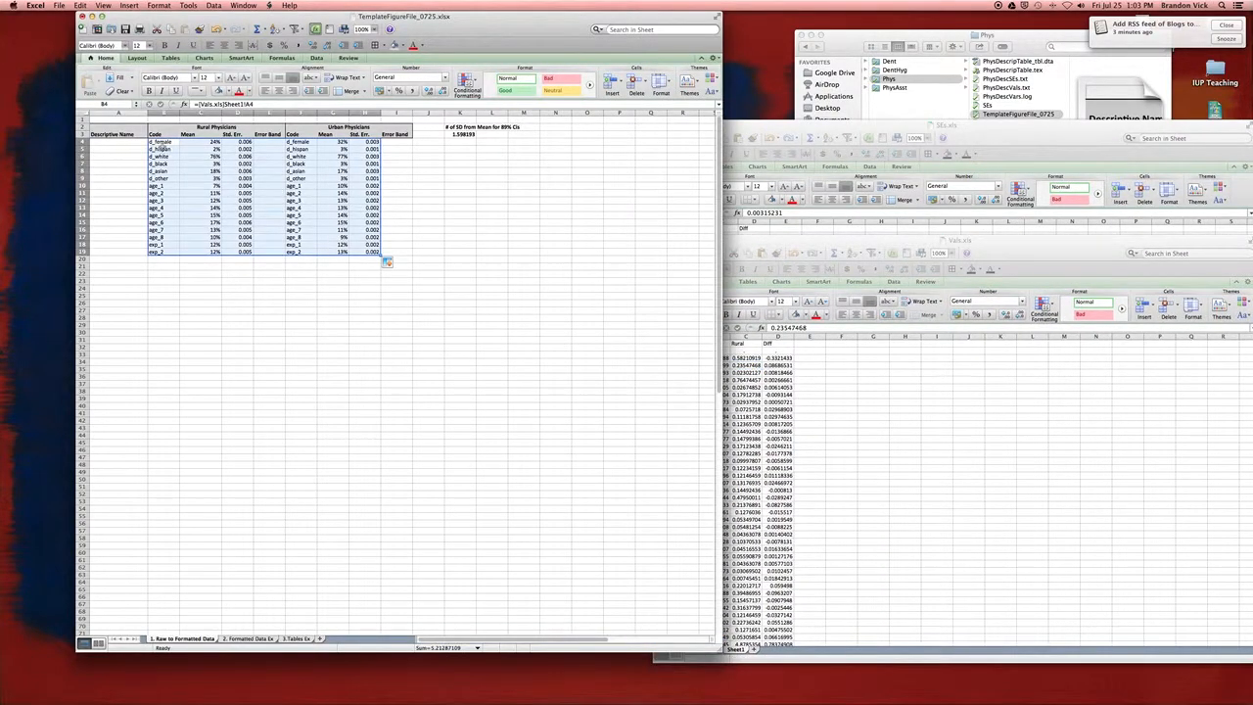
Enter the descriptive names Female, Hispanic and White for the d_female, d_hispan and d_white codes in A4 to A6.
click(166, 143)
click(123, 143)
text(F)
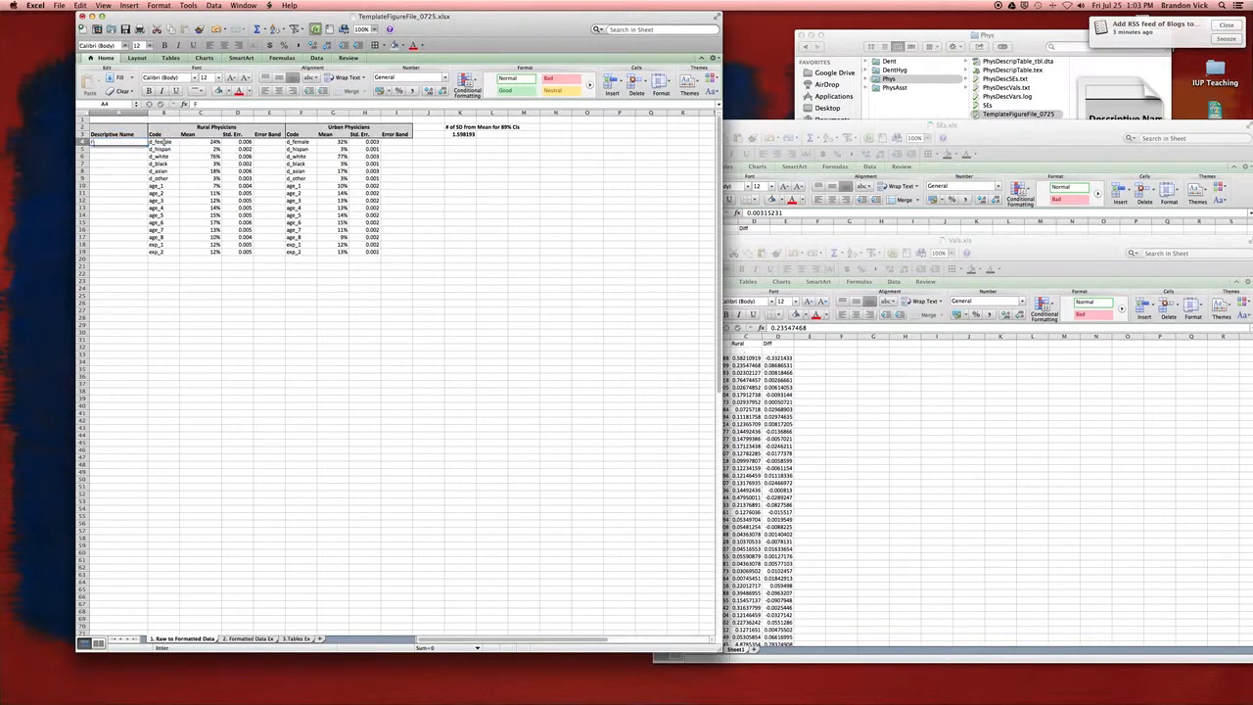
text(emale)
key(Return)
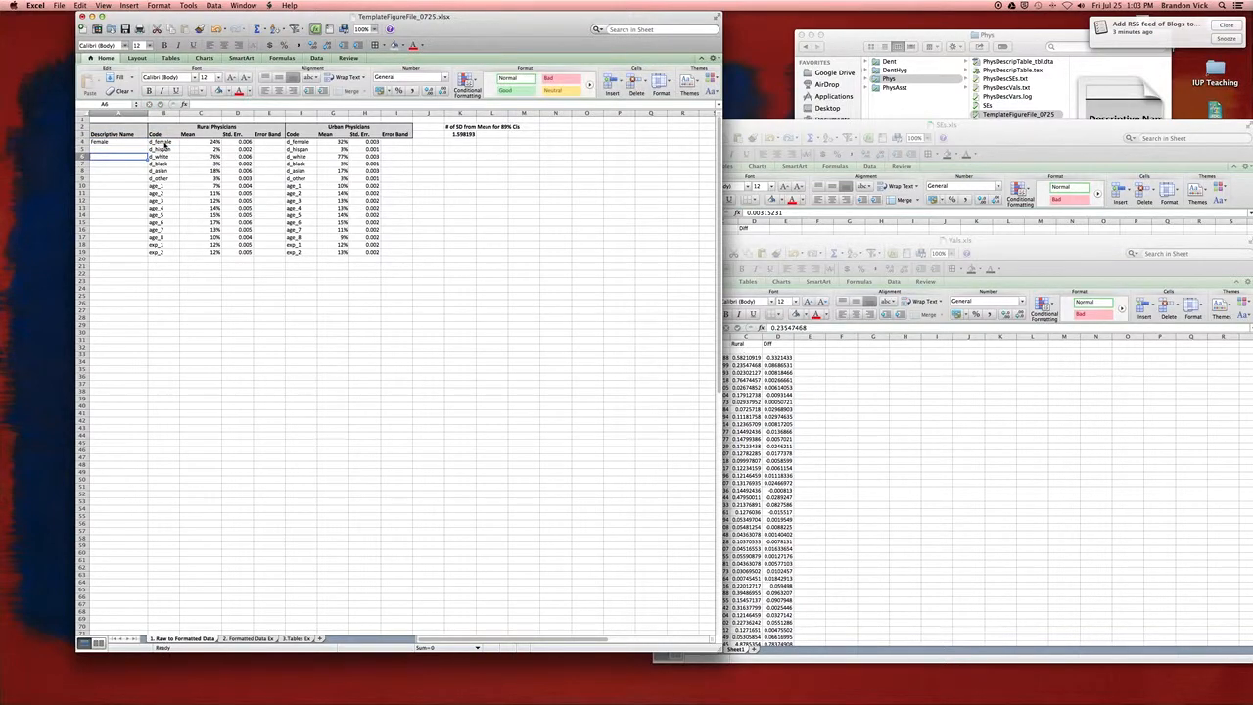
text(Hispanic)
key(Return)
text(Wh)
key(Return)
Enter the descriptive names Black, Asian and Other Races for the d_black, d_asian and d_other codes in A7 to A9.
text(Black)
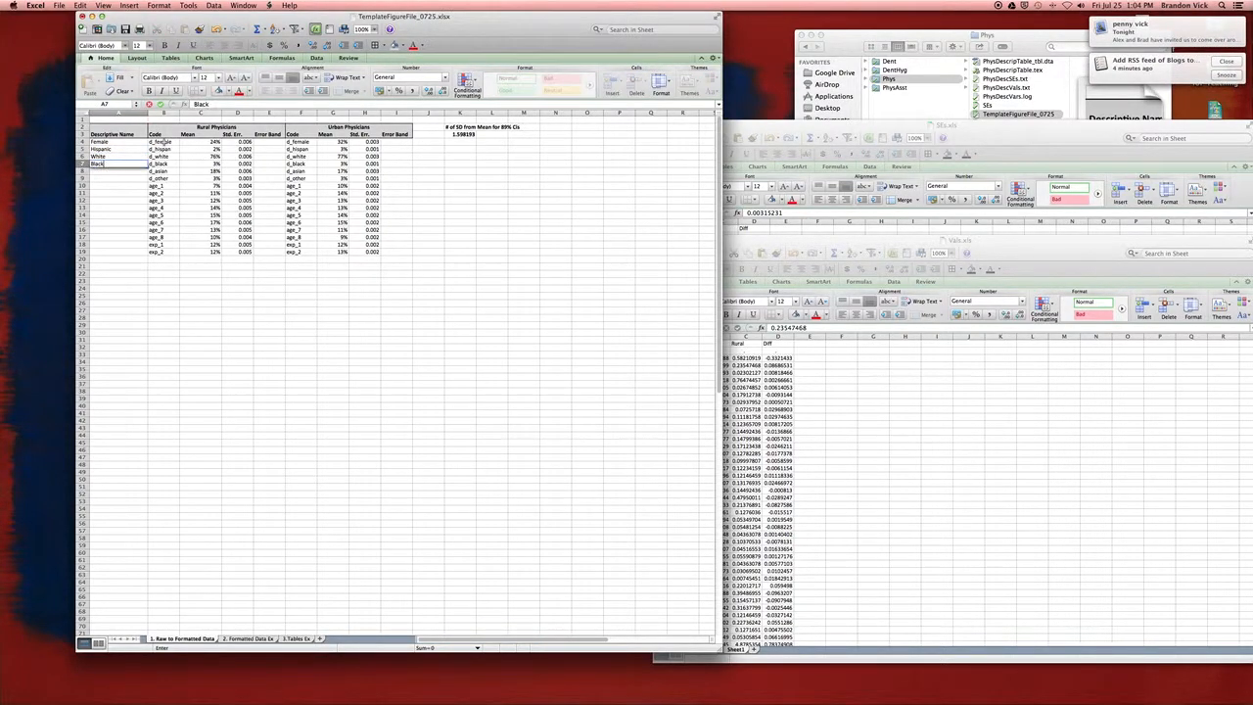
key(Return)
text(Asian)
key(Return)
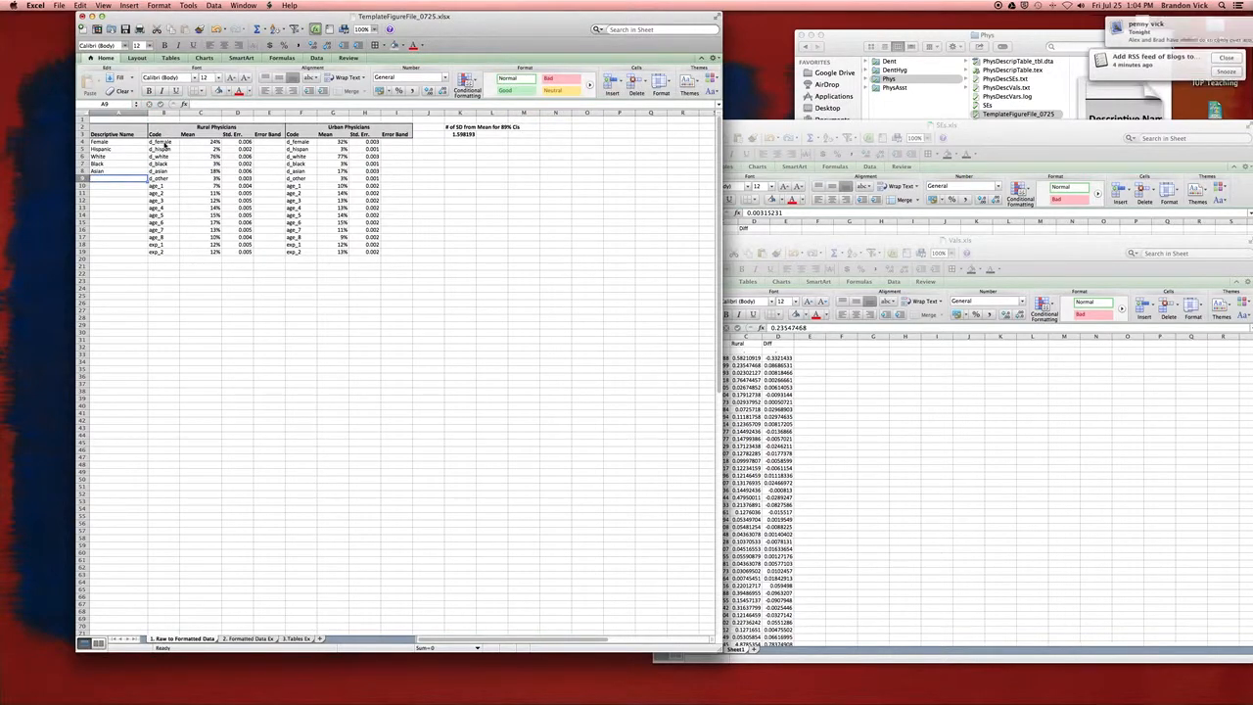
text(Other Races)
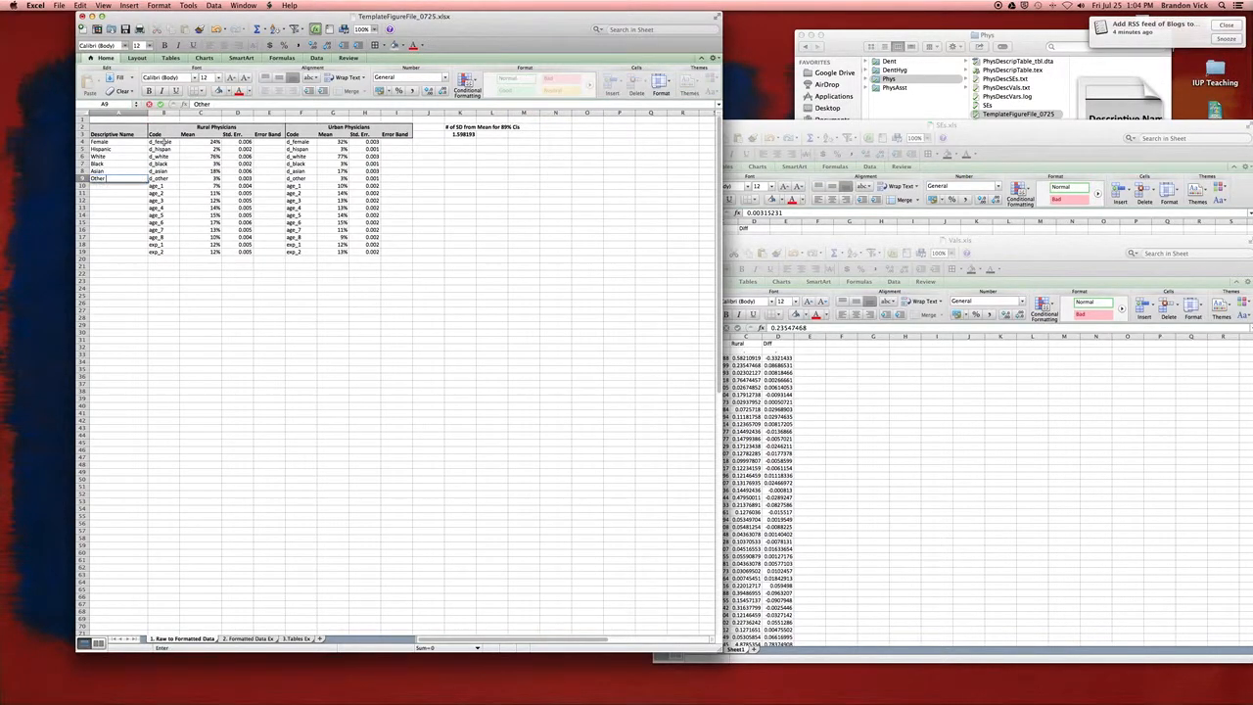
key(Return)
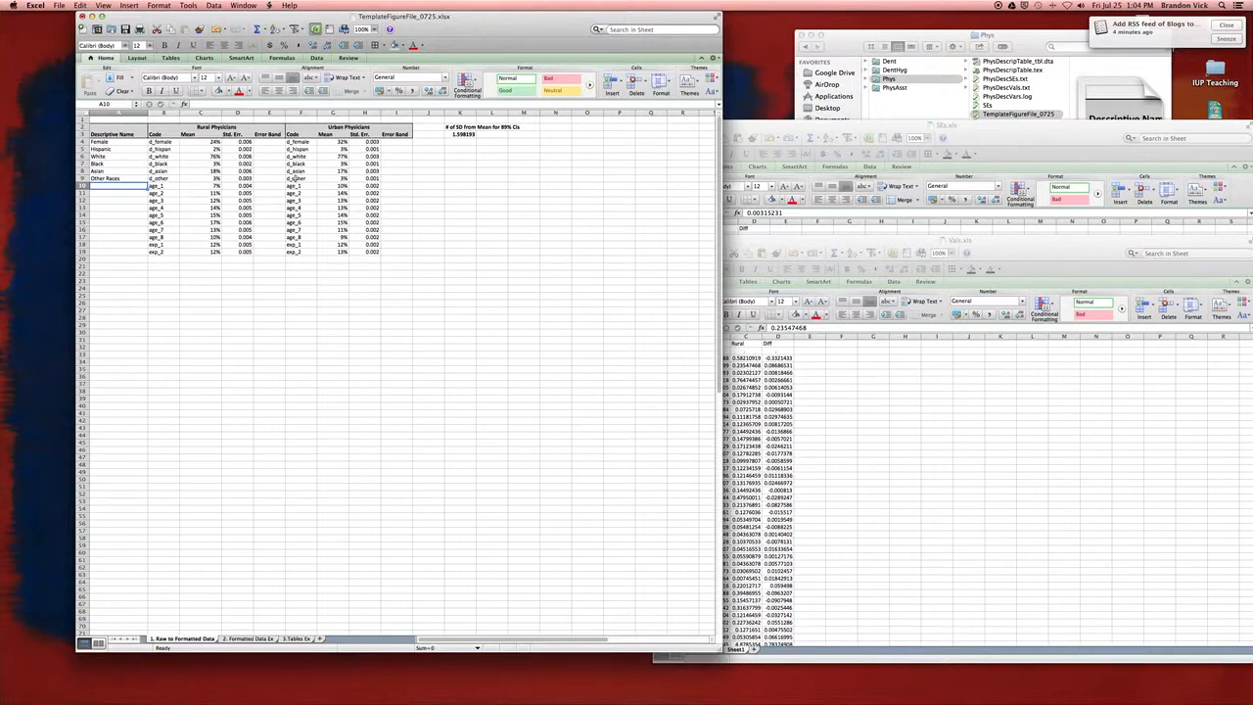
Review the links in G14 and F4, and close the template, Vals.xls and SEs.xls workbooks.
click(319, 213)
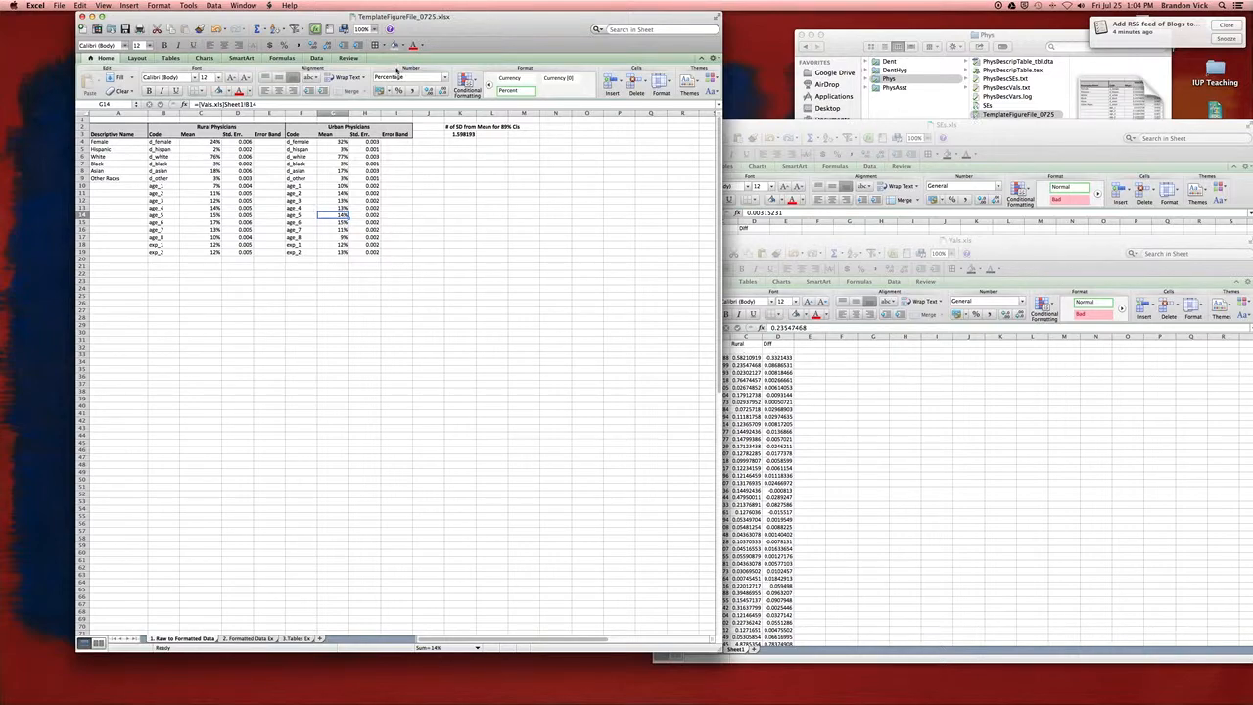
click(299, 142)
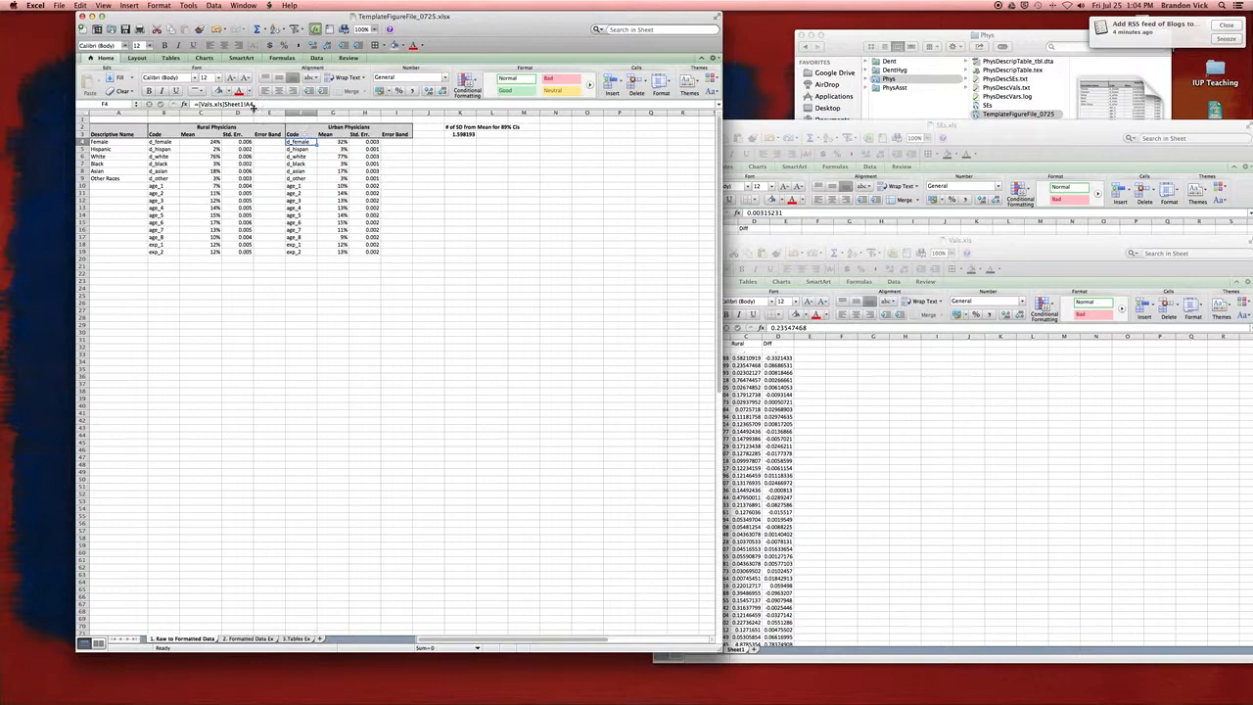
key(super+w)
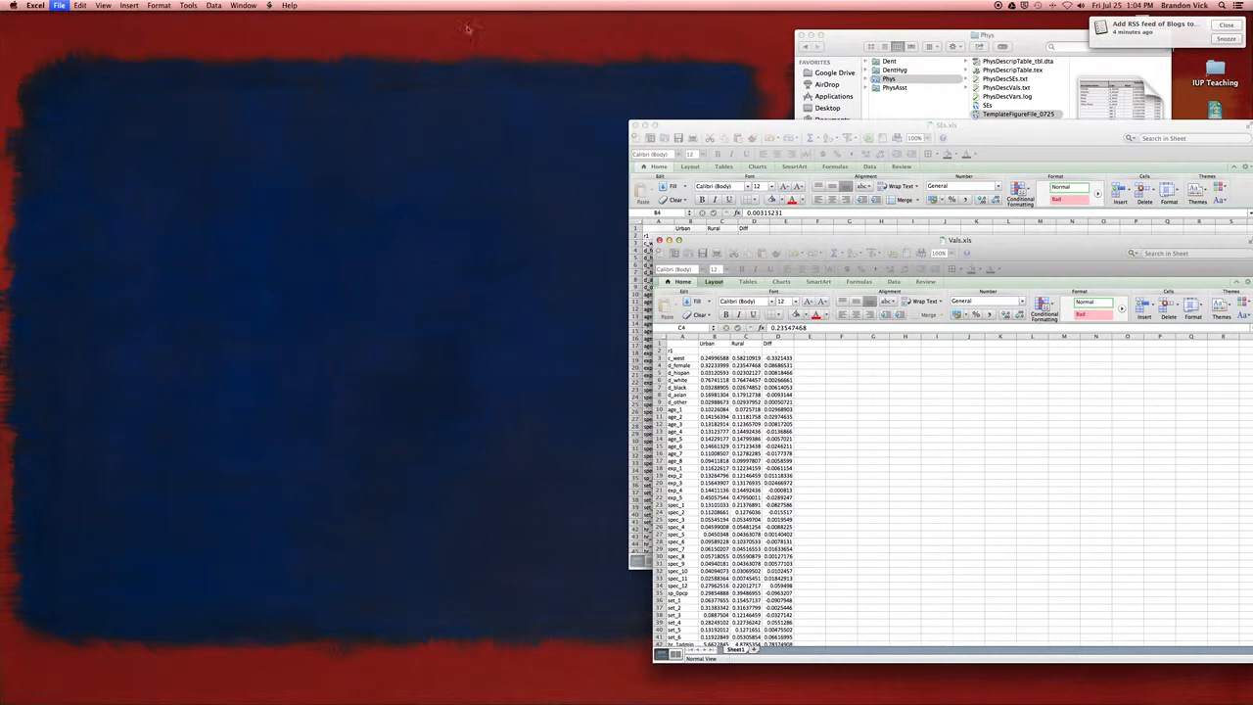
key(super+w)
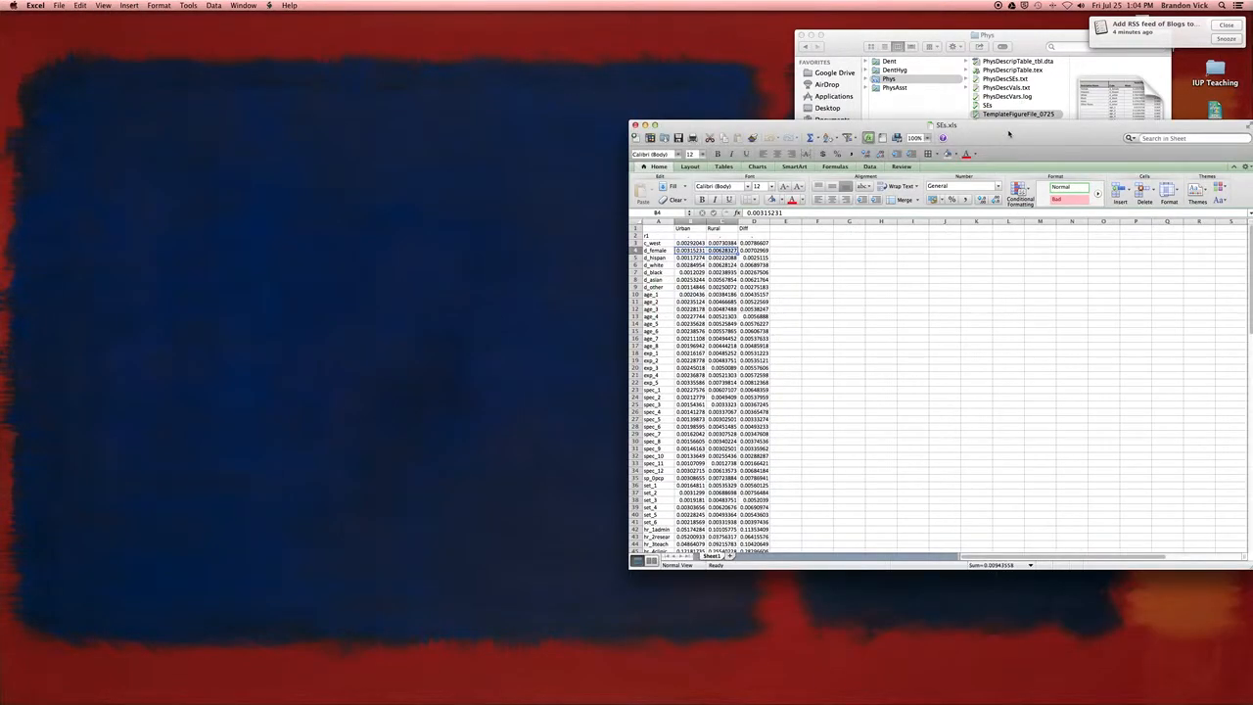
key(super+w)
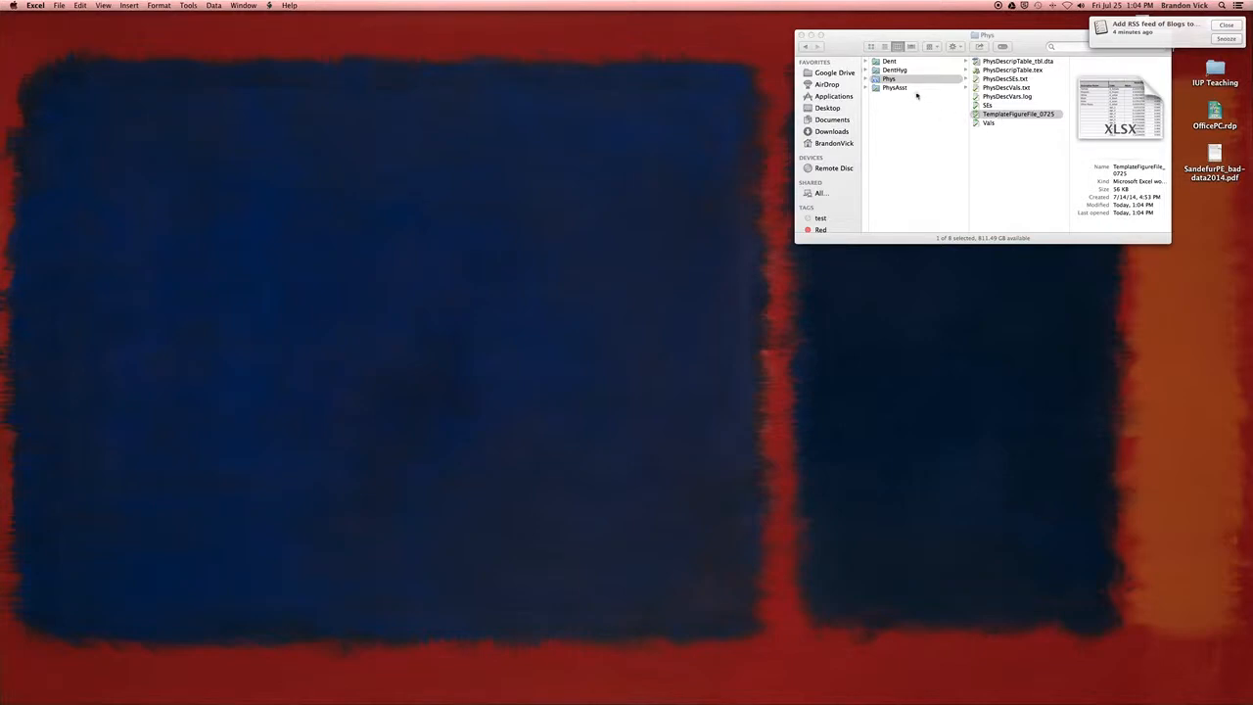
Copy TemplateFigureFile_0725 from the Phys folder into the PhysAsst folder in Finder.
click(903, 90)
click(902, 87)
click(896, 70)
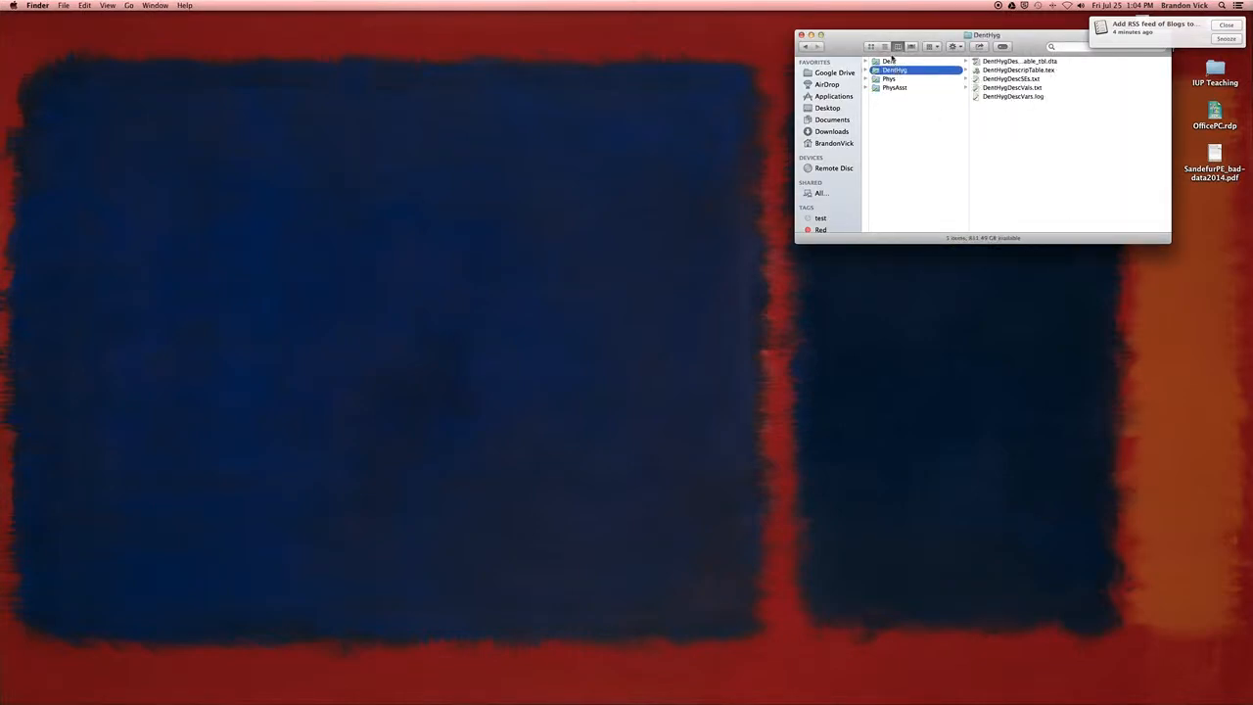
click(896, 79)
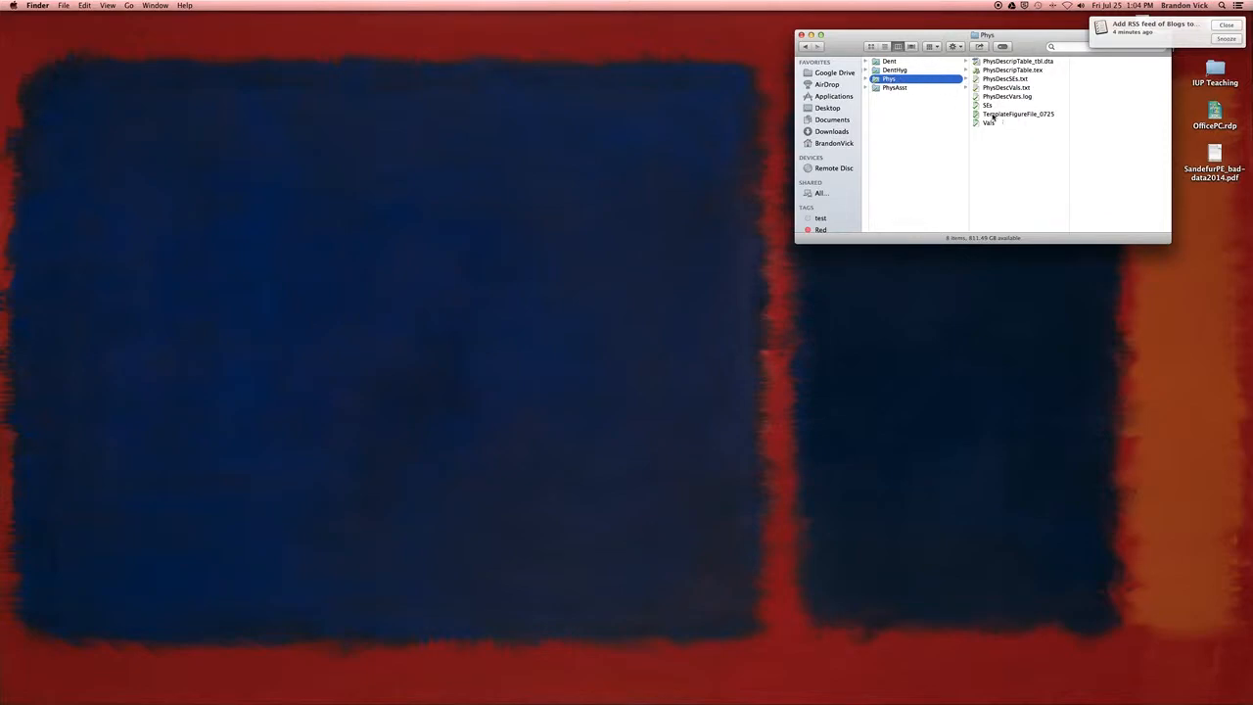
drag(1008, 142, 990, 106)
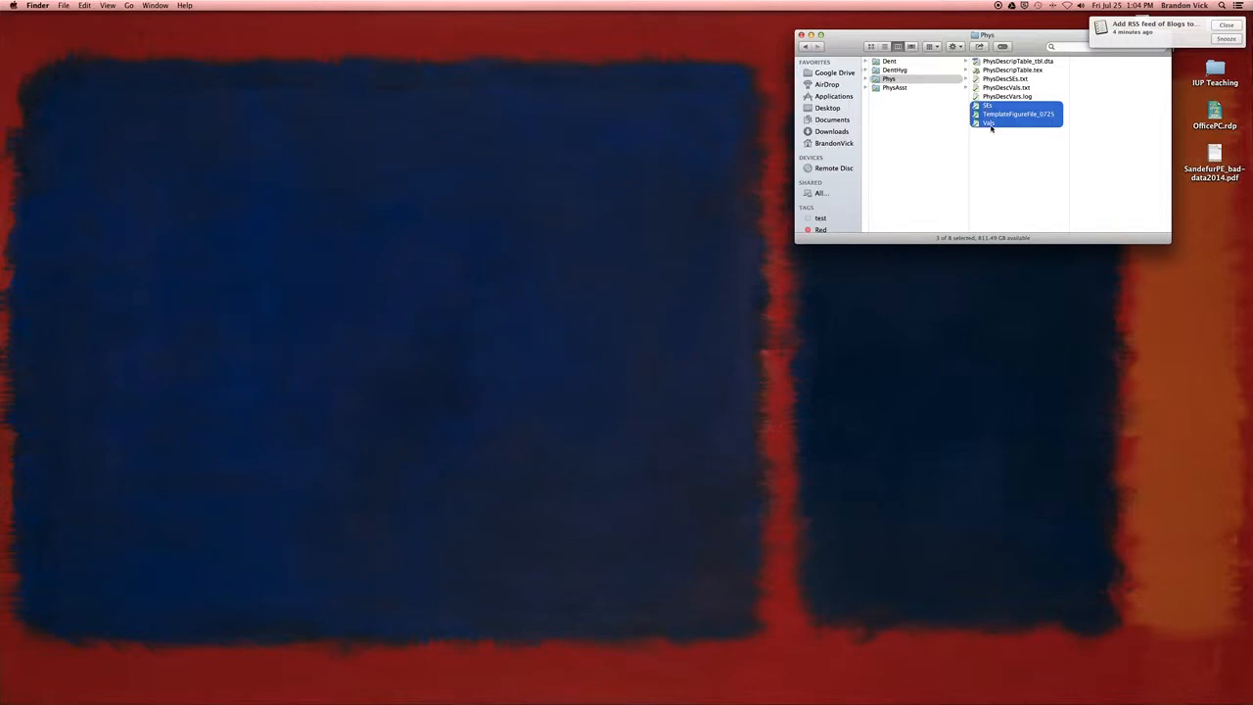
click(1000, 115)
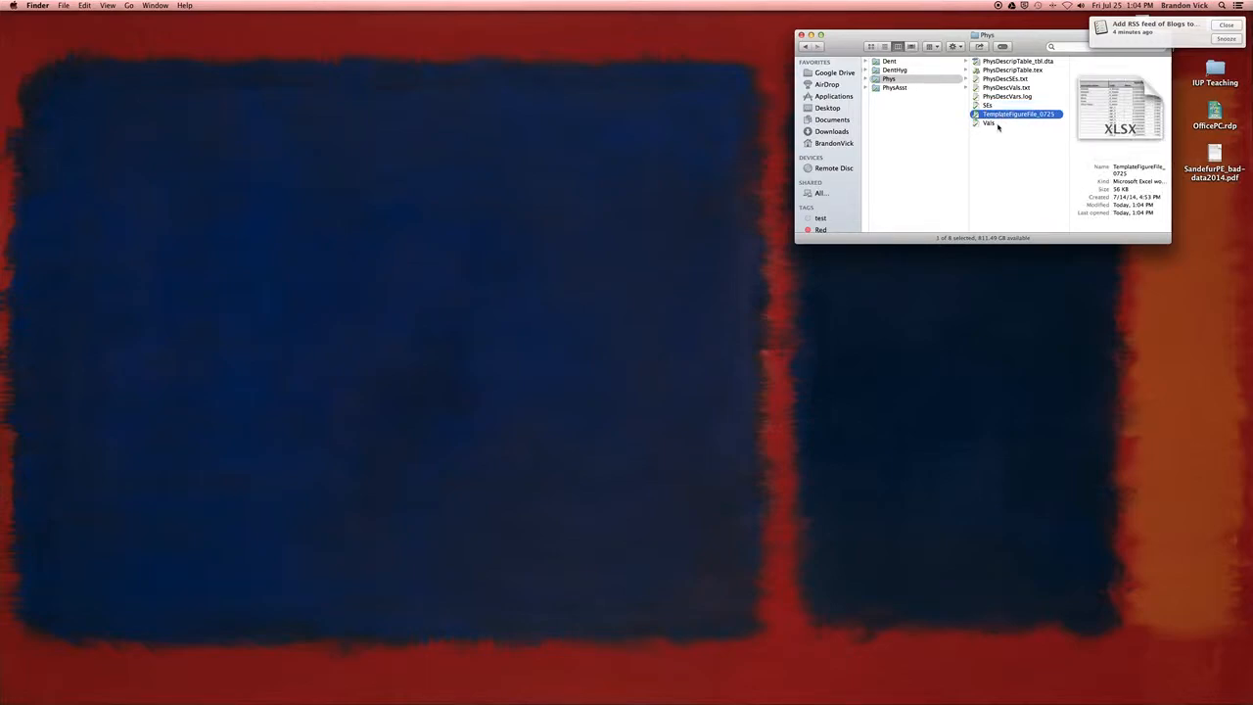
click(910, 90)
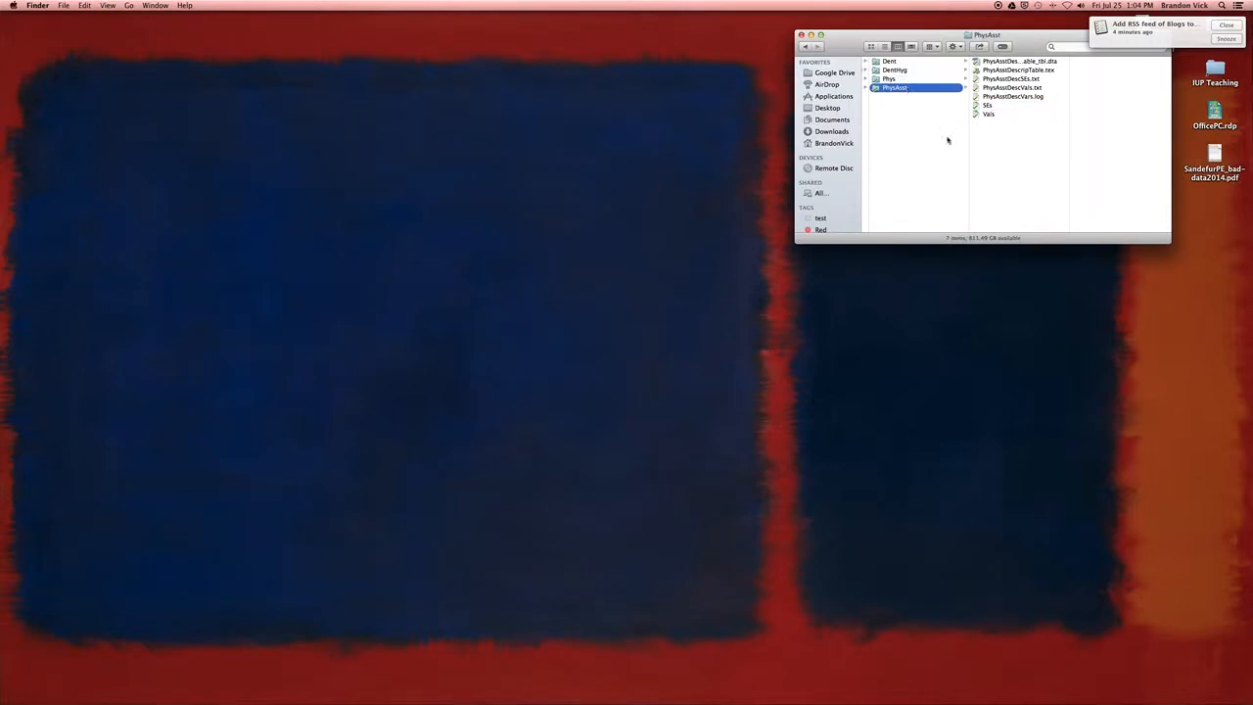
key(super+v)
Open the PhysAsst folder's SEs and Vals workbooks, arrange their windows, and highlight the Vals.xls codes from d_female to spec_4.
double_click(989, 105)
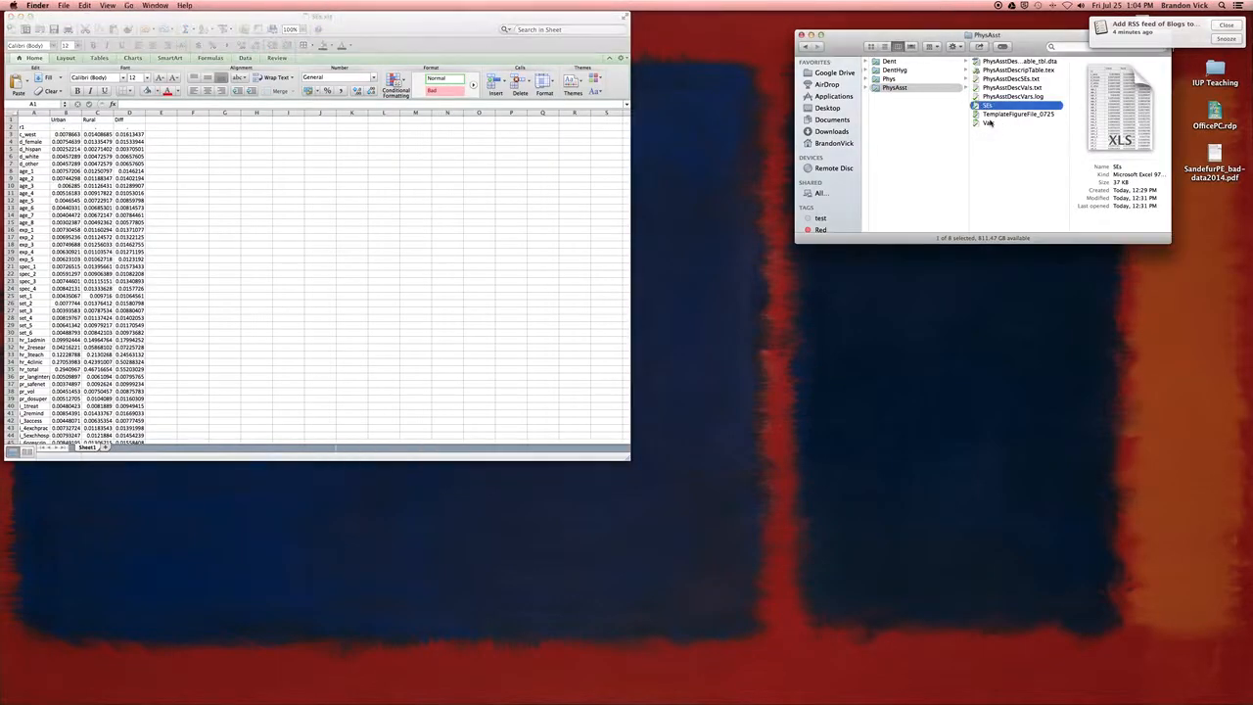
double_click(988, 122)
drag(530, 183, 610, 87)
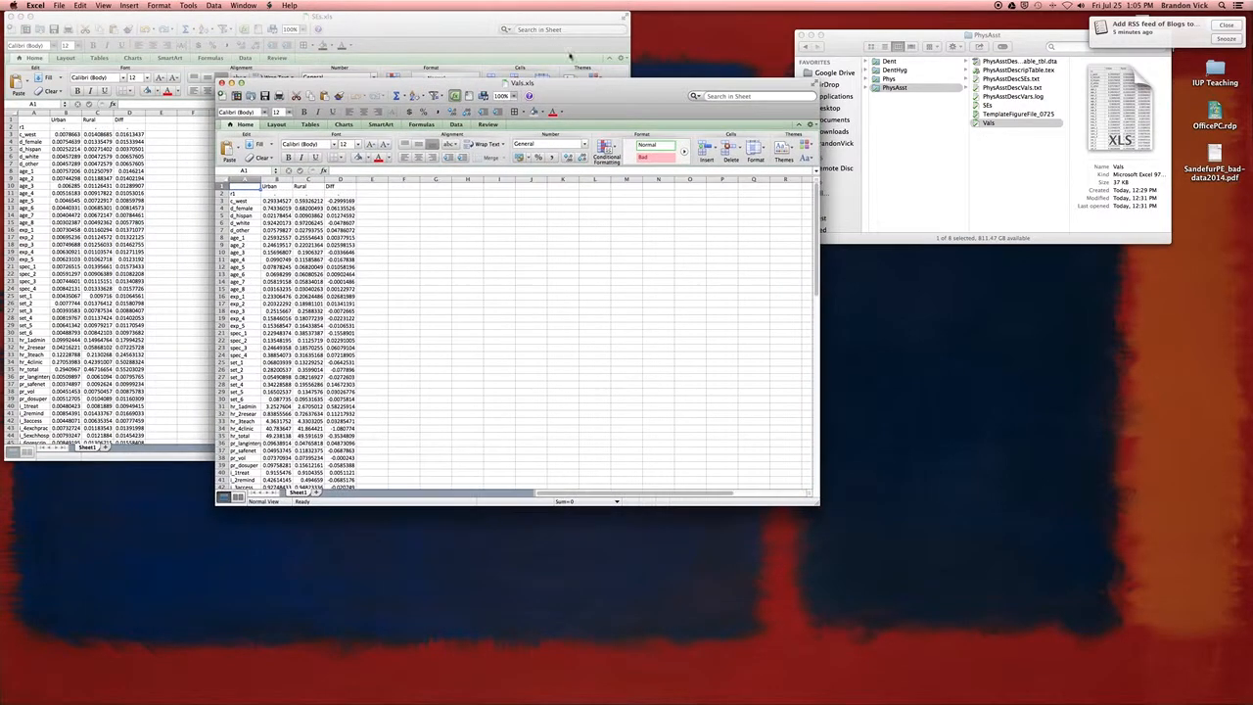
drag(496, 13, 898, 162)
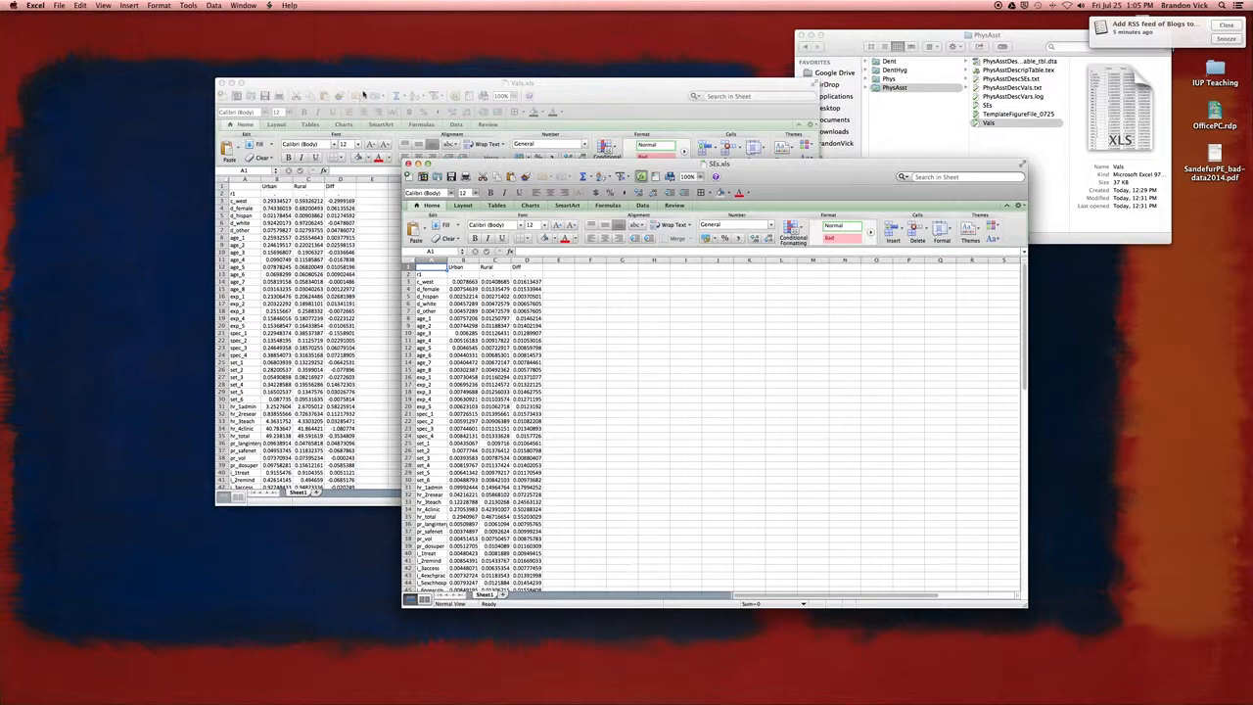
click(297, 204)
drag(279, 201, 252, 350)
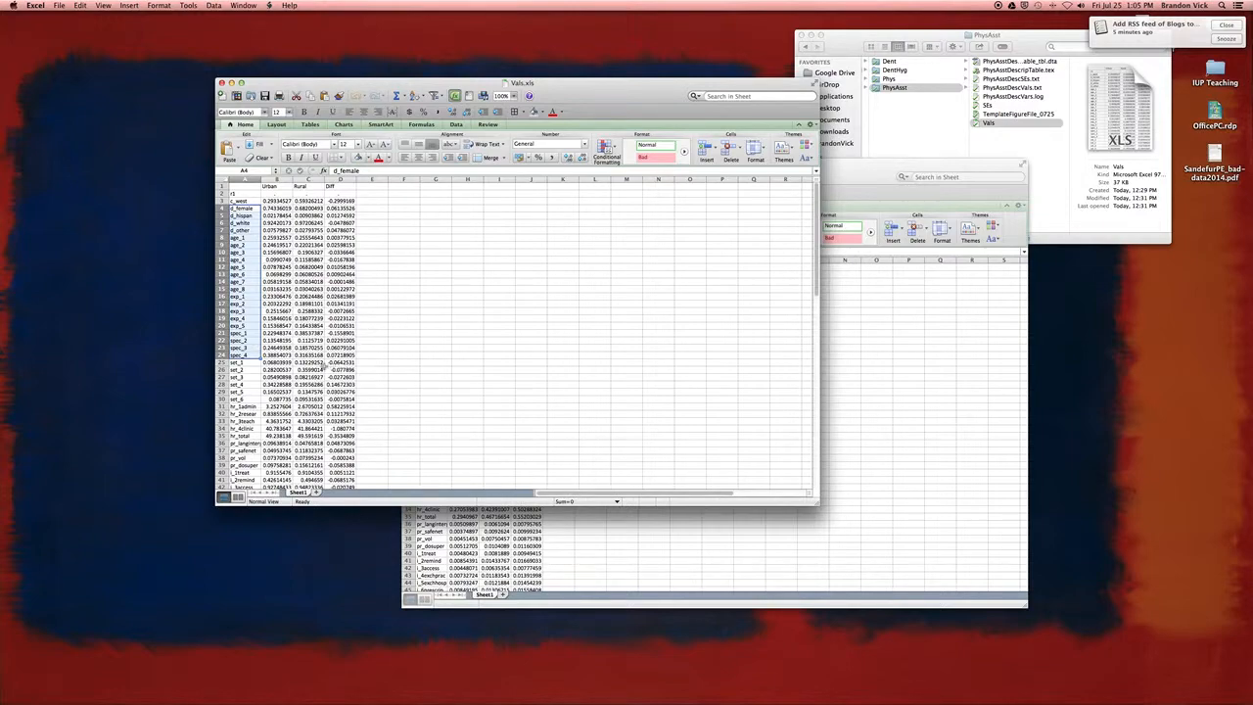
Open TemplateFigureFile_0725 from the PhysAsst folder and move its window so the Vals.xls and SEs.xls windows stay reachable.
click(928, 361)
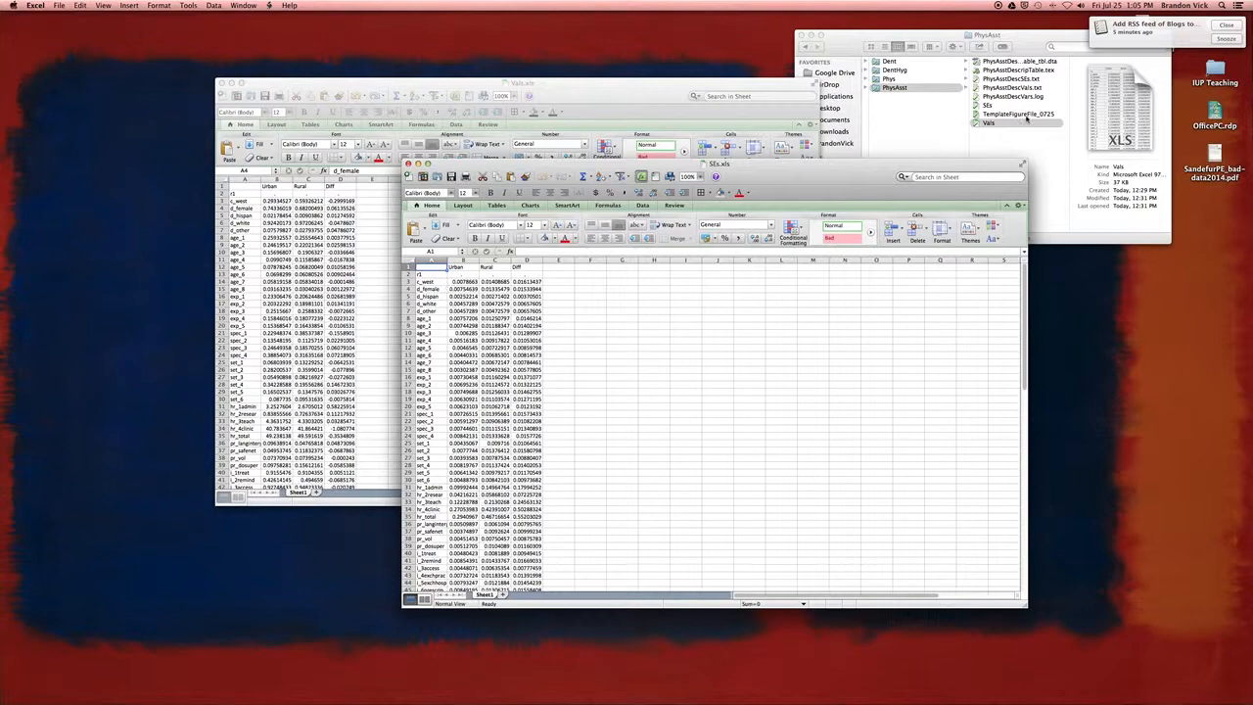
click(1019, 155)
click(1014, 114)
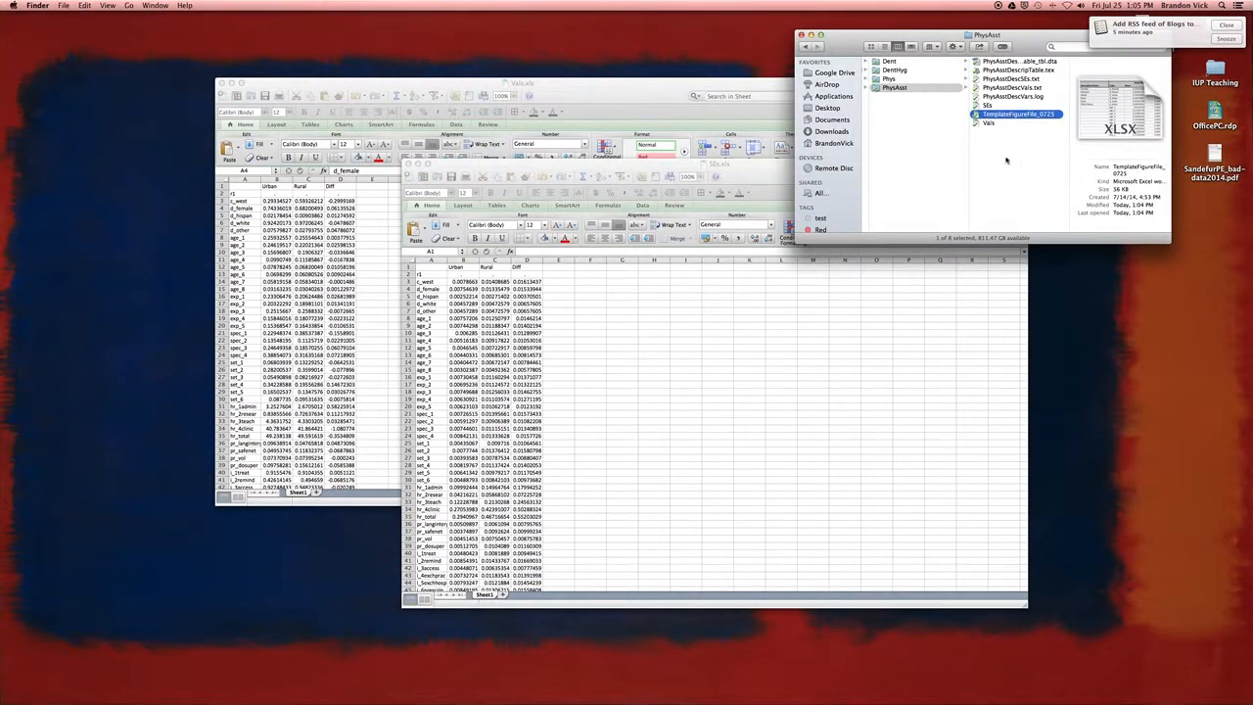
double_click(997, 115)
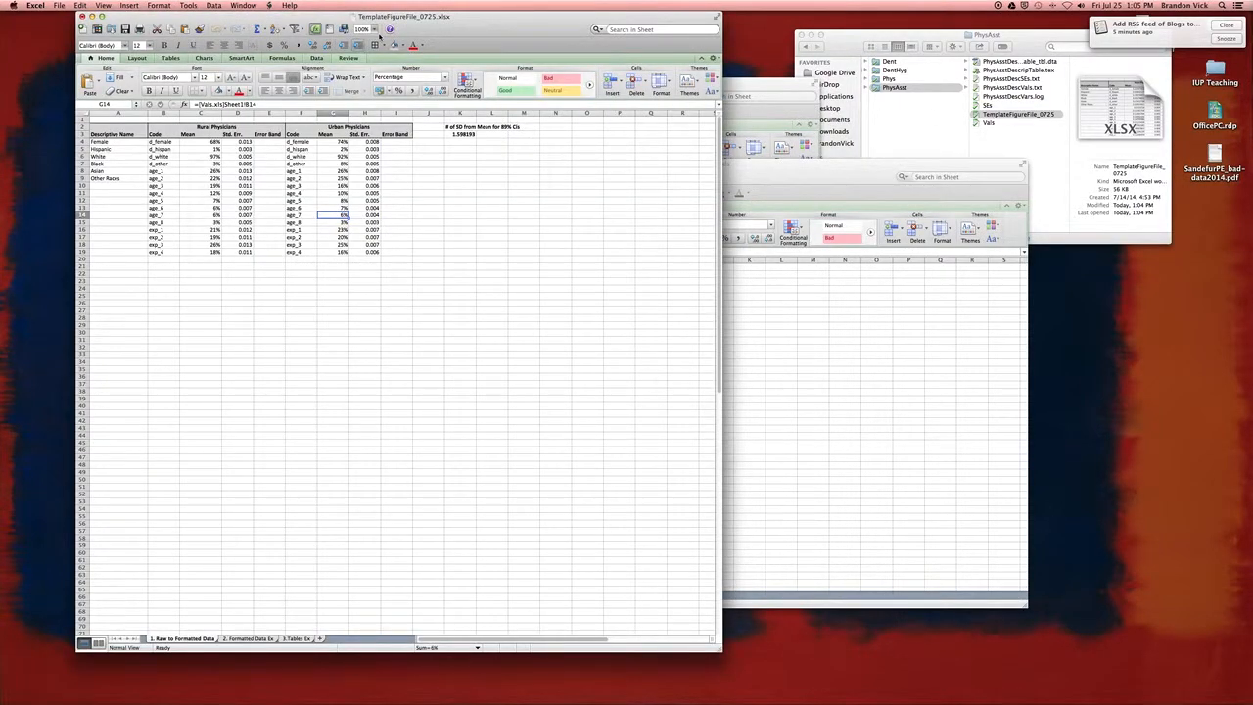
drag(458, 29, 420, 138)
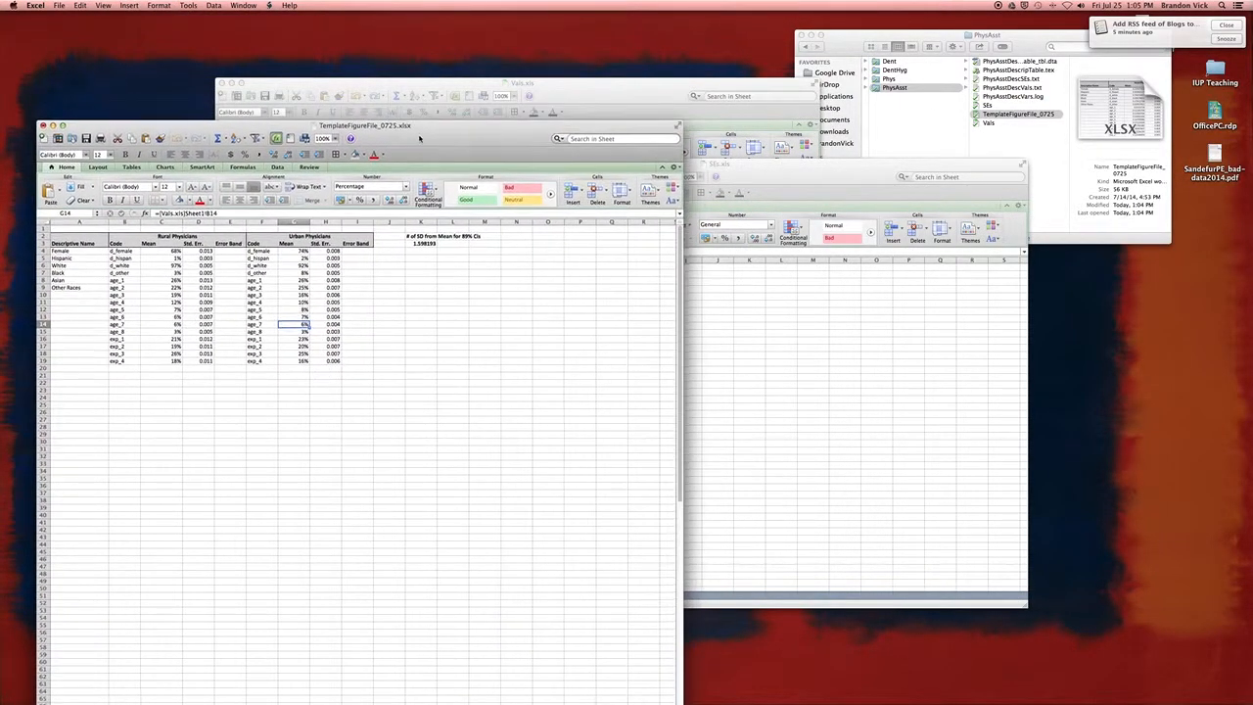
Change the rural group header in B2 to Rural Physician Assistants.
click(182, 239)
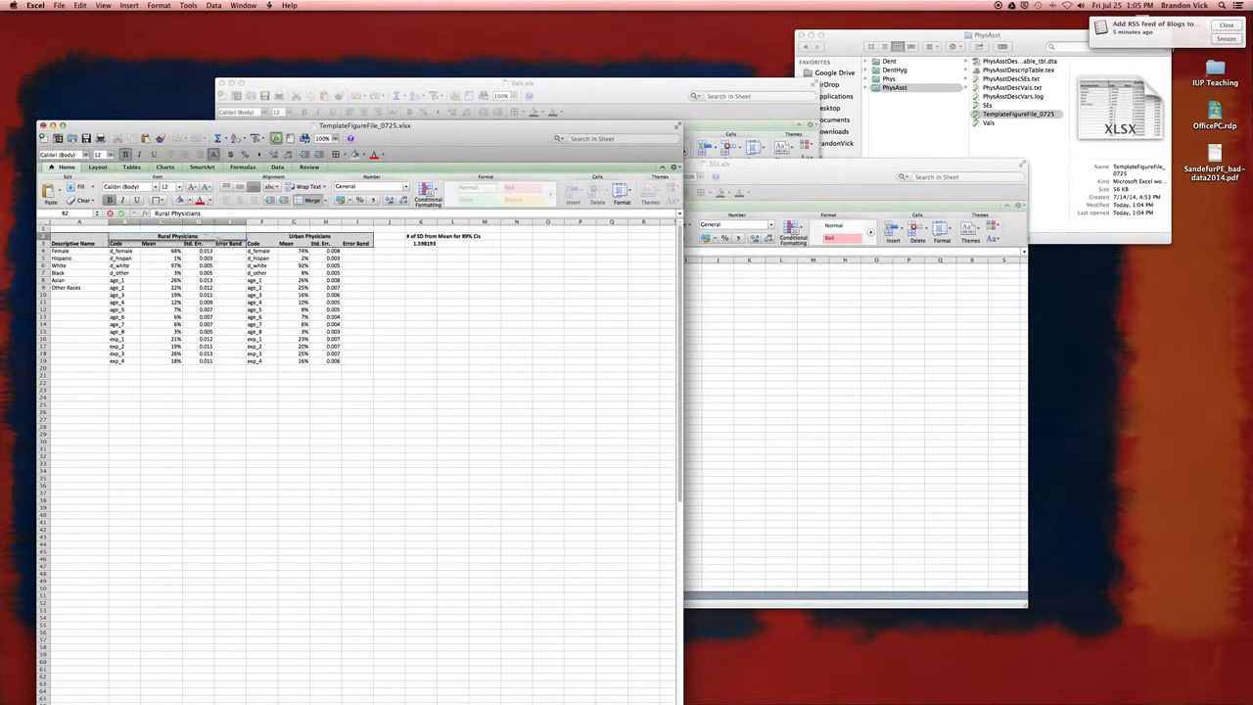
key(BackSpace)
text(Assistants)
key(Return)
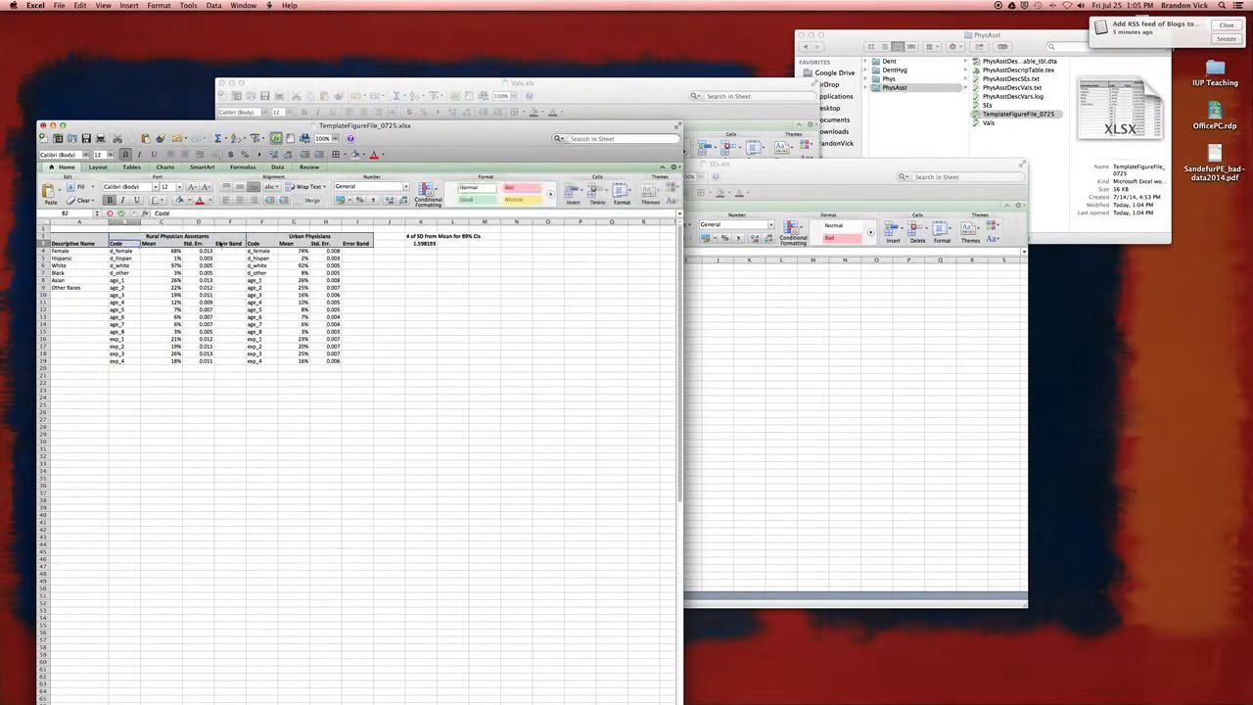
Copy the word Assistants from the rural header and use it to change the F2 header to Urban Physician Assistants.
click(181, 236)
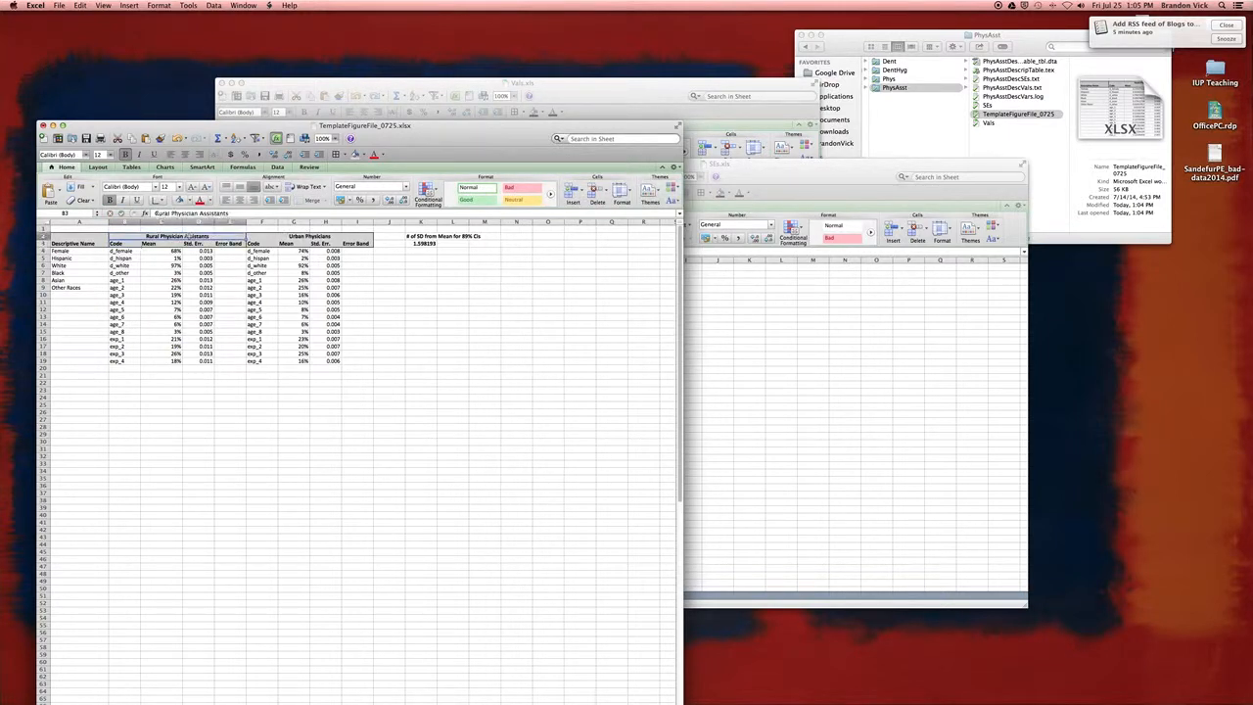
click(186, 213)
key(super+c)
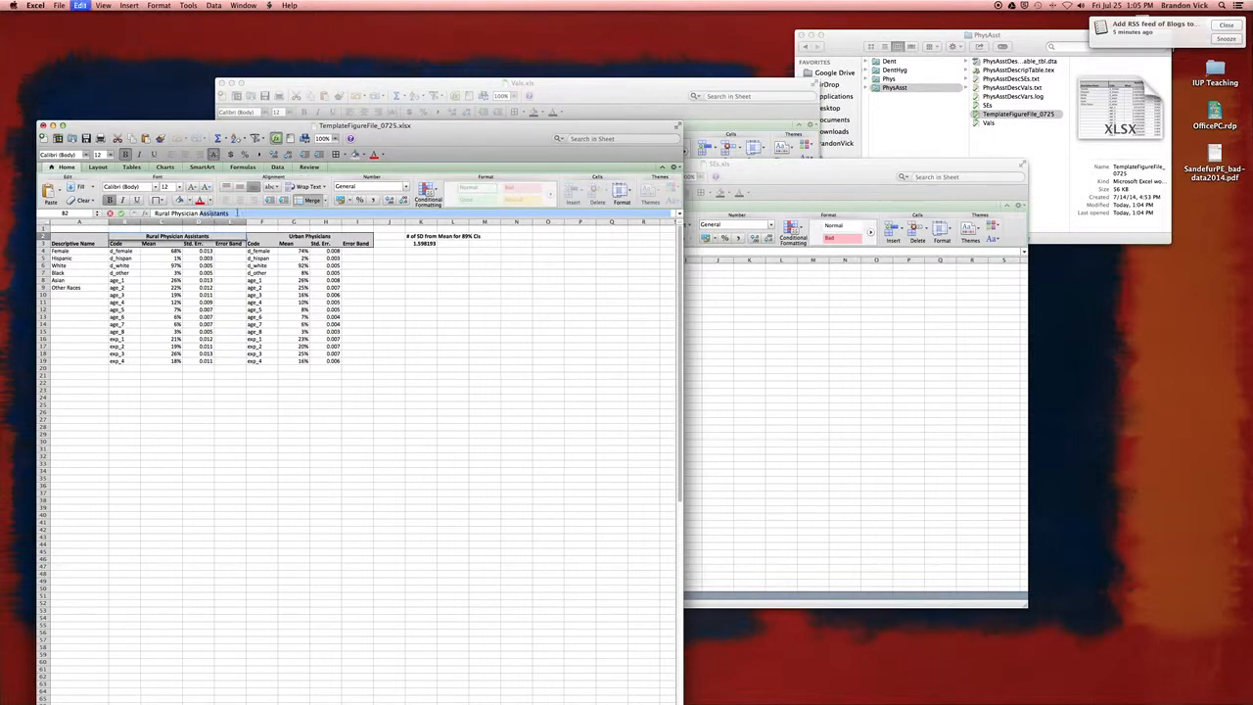
double_click(342, 236)
key(super+v)
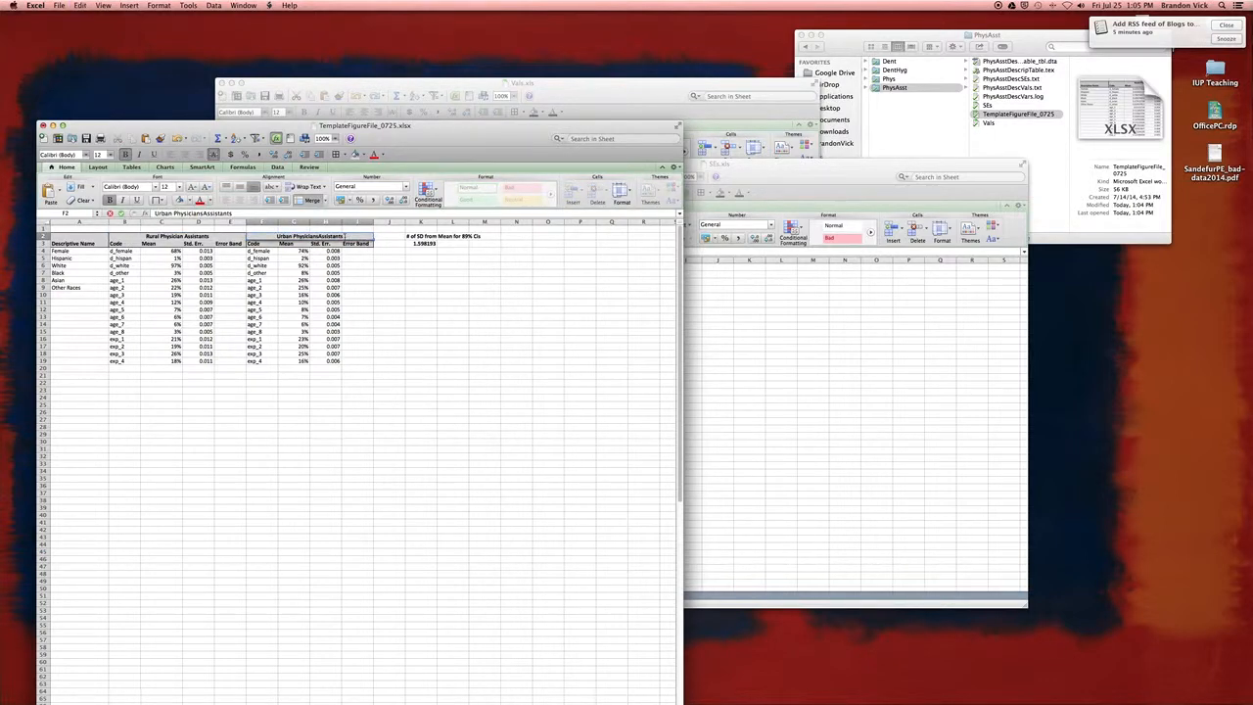
key(Return)
Compare the d_female mean links in C4 and G4 with the urban and rural d_female values in Vals.xls.
click(173, 252)
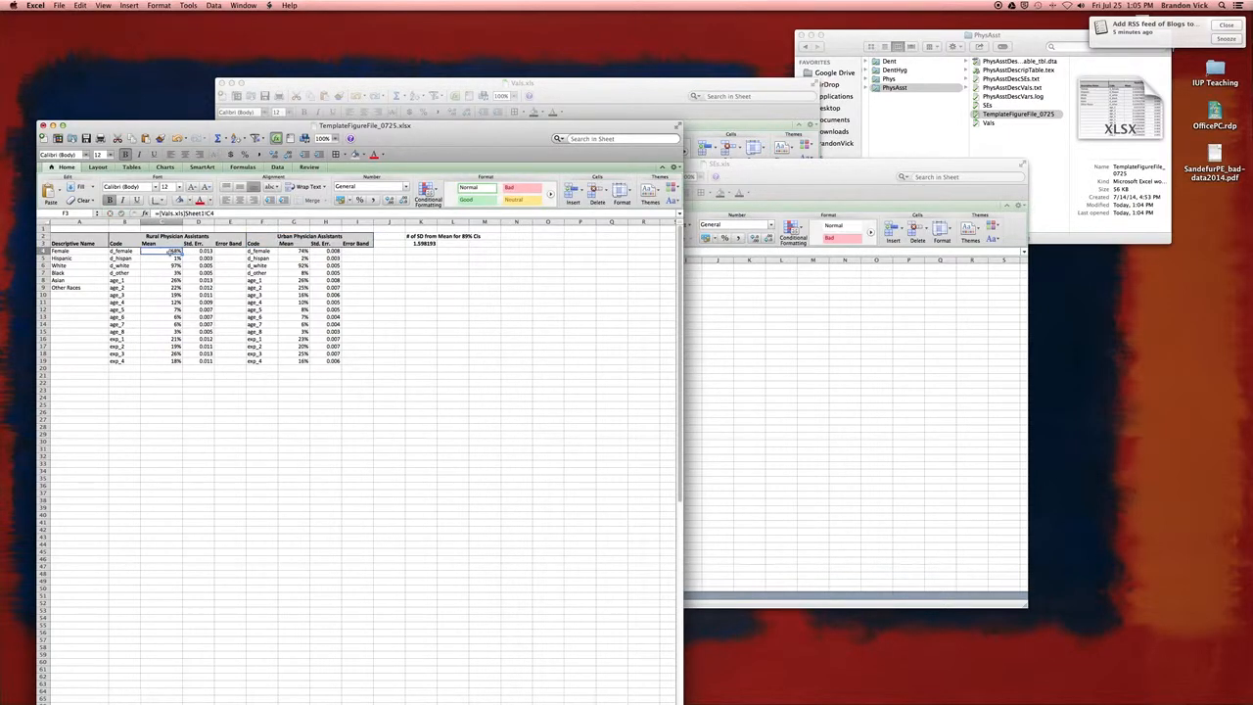
click(294, 252)
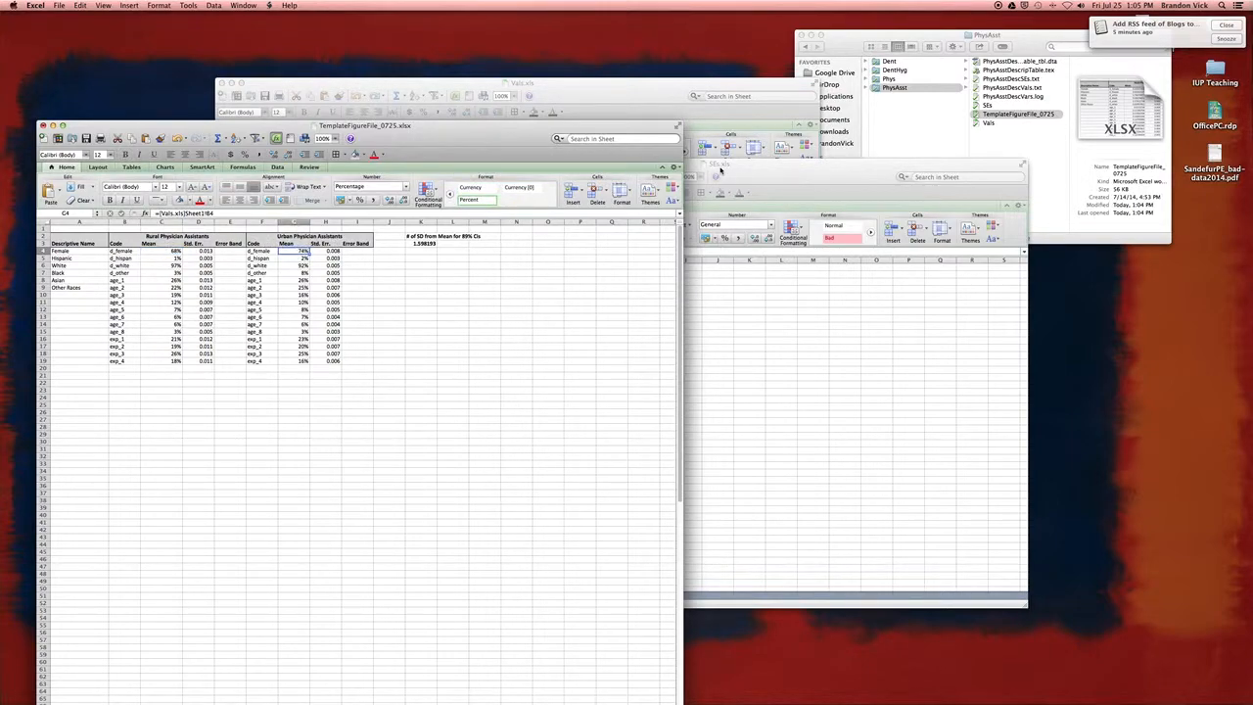
click(635, 98)
drag(635, 98, 926, 135)
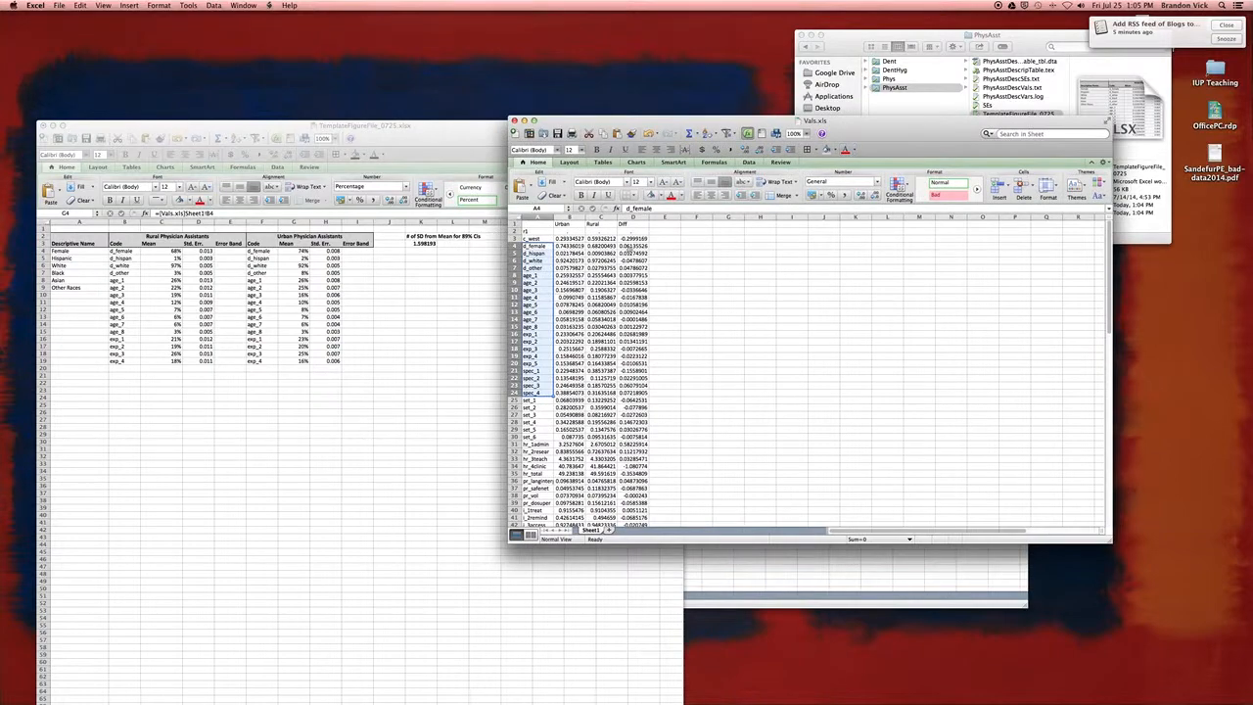
click(555, 246)
drag(583, 247, 602, 247)
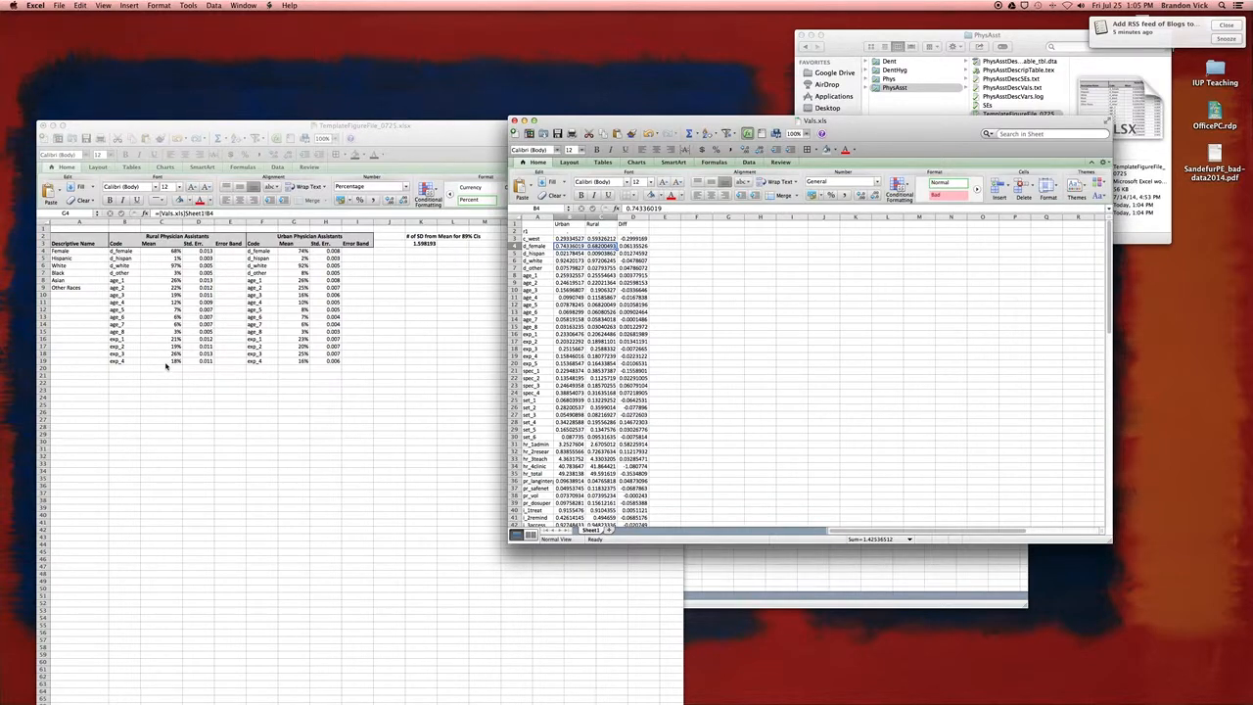
Compare the template's age_2 and d_other rows with Vals.xls, and check which race codes Vals.xls contains.
click(108, 285)
drag(172, 288, 304, 288)
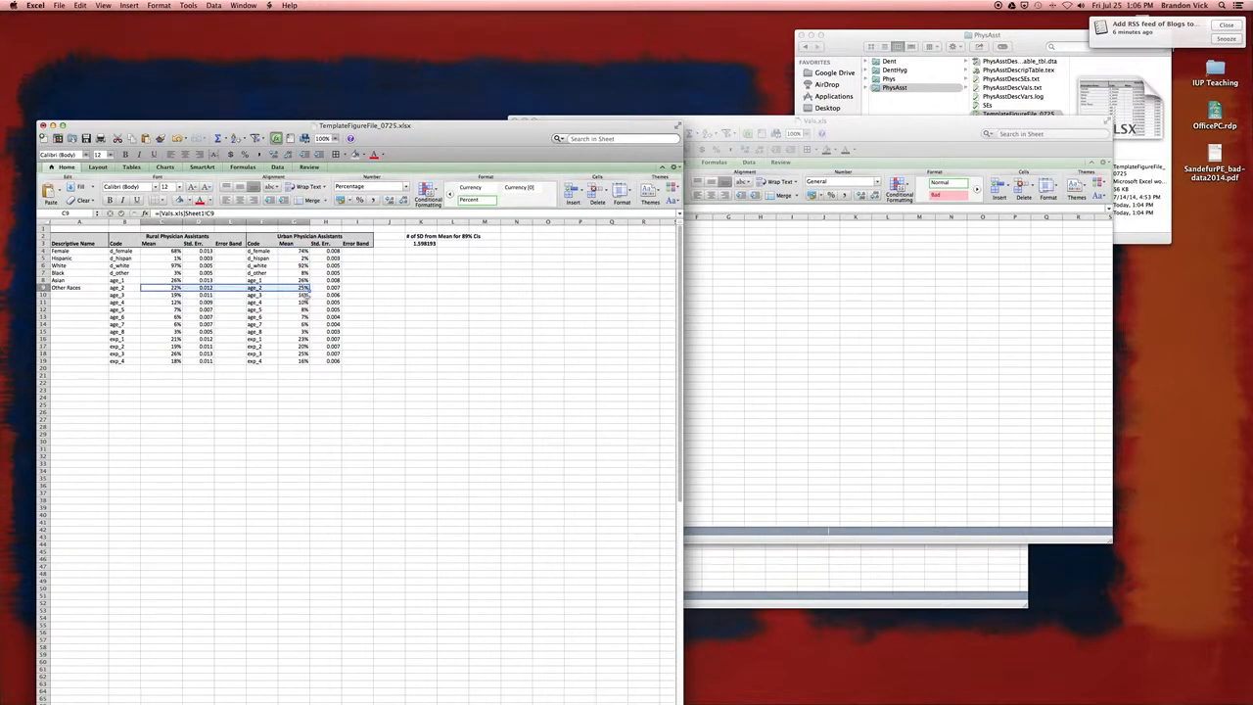
click(876, 420)
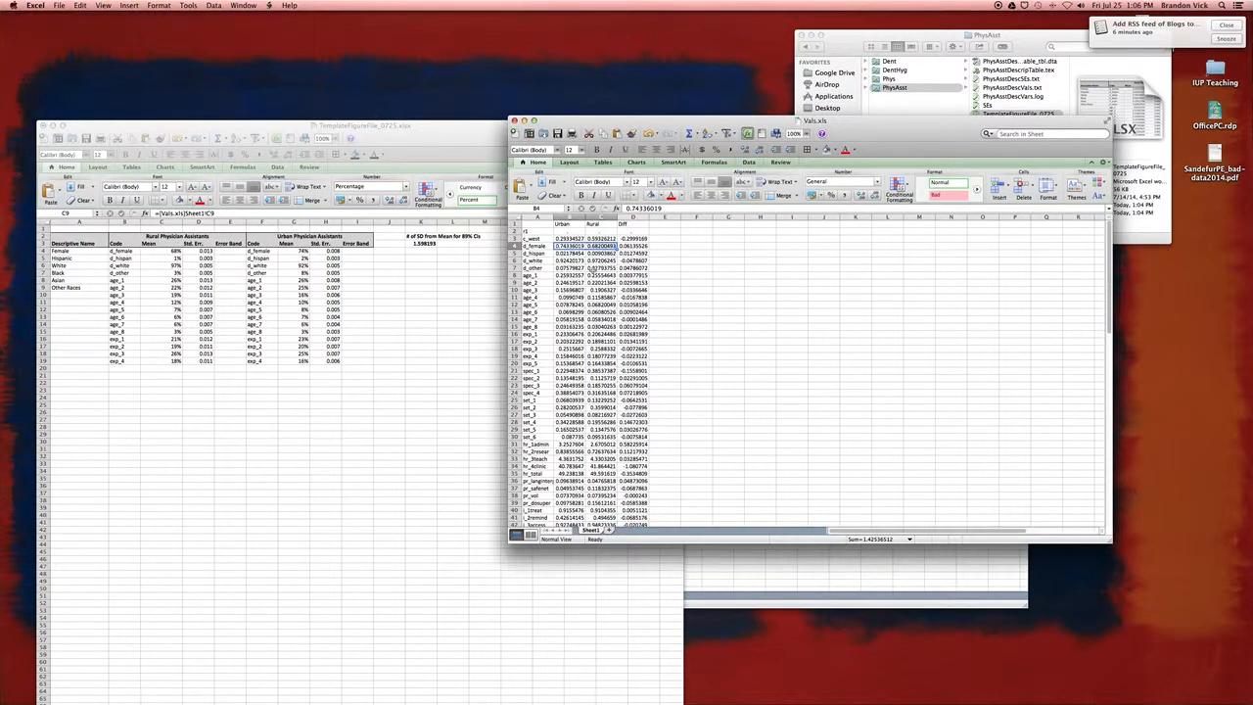
click(235, 275)
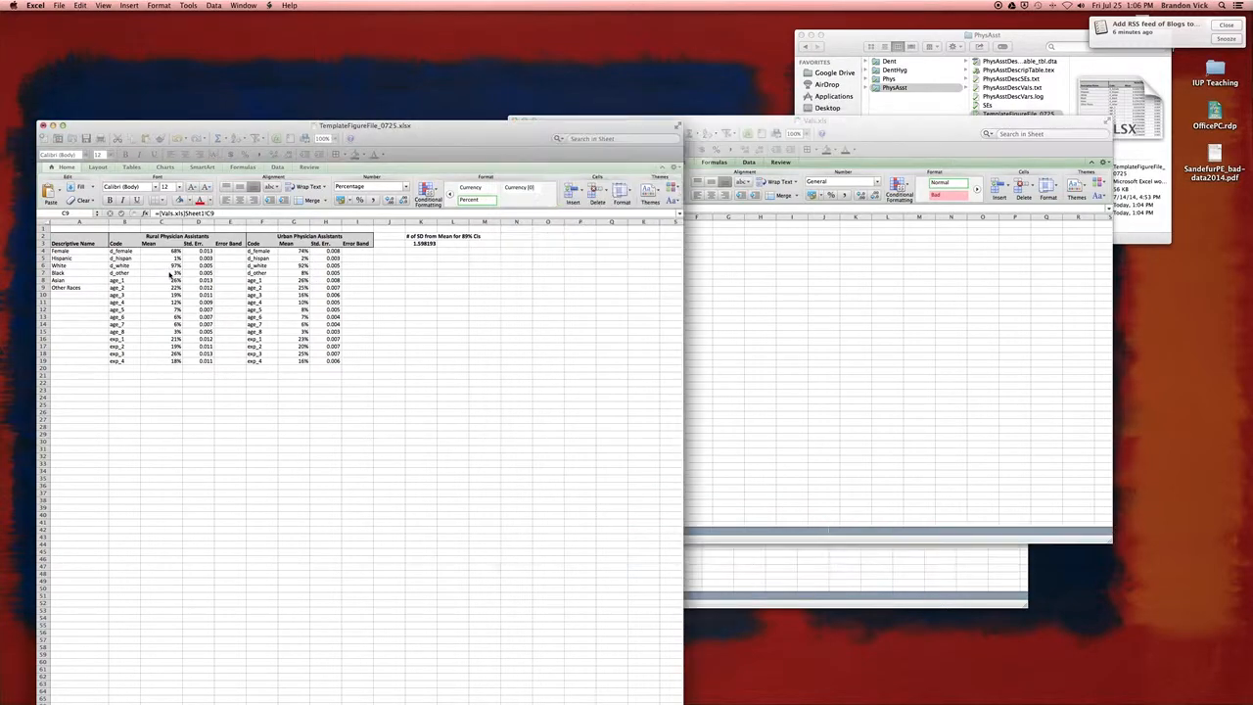
click(174, 273)
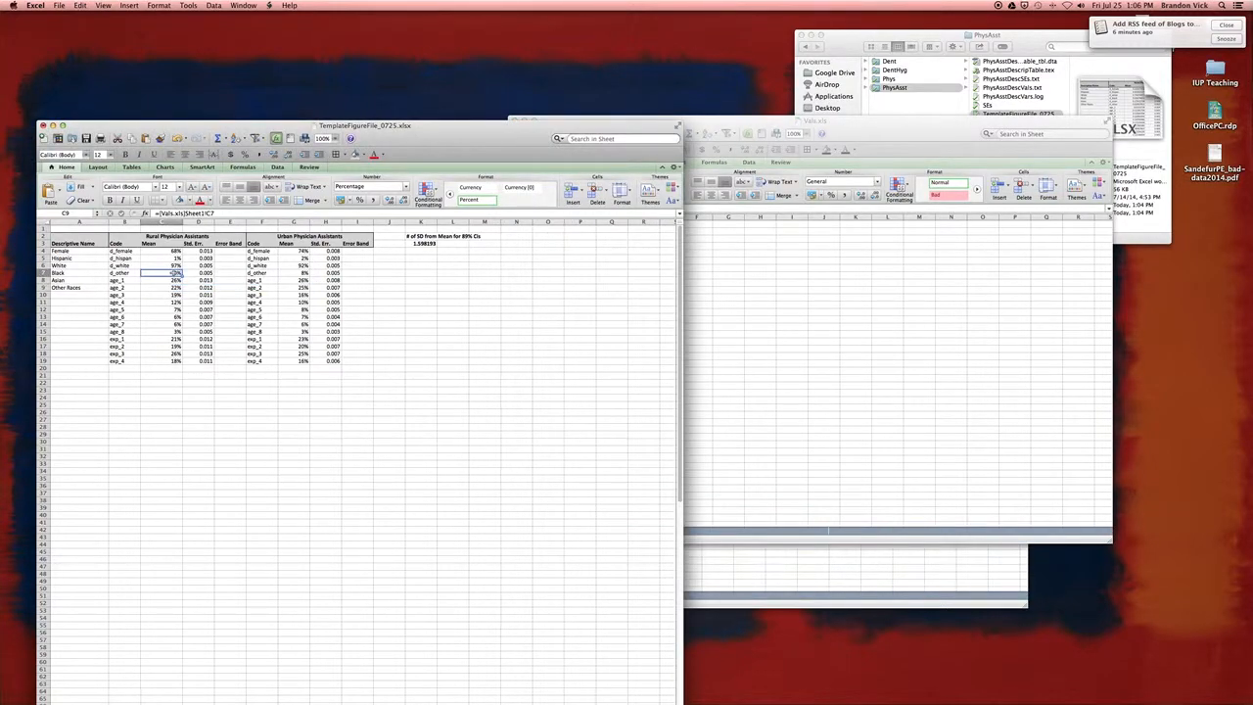
drag(180, 273, 299, 274)
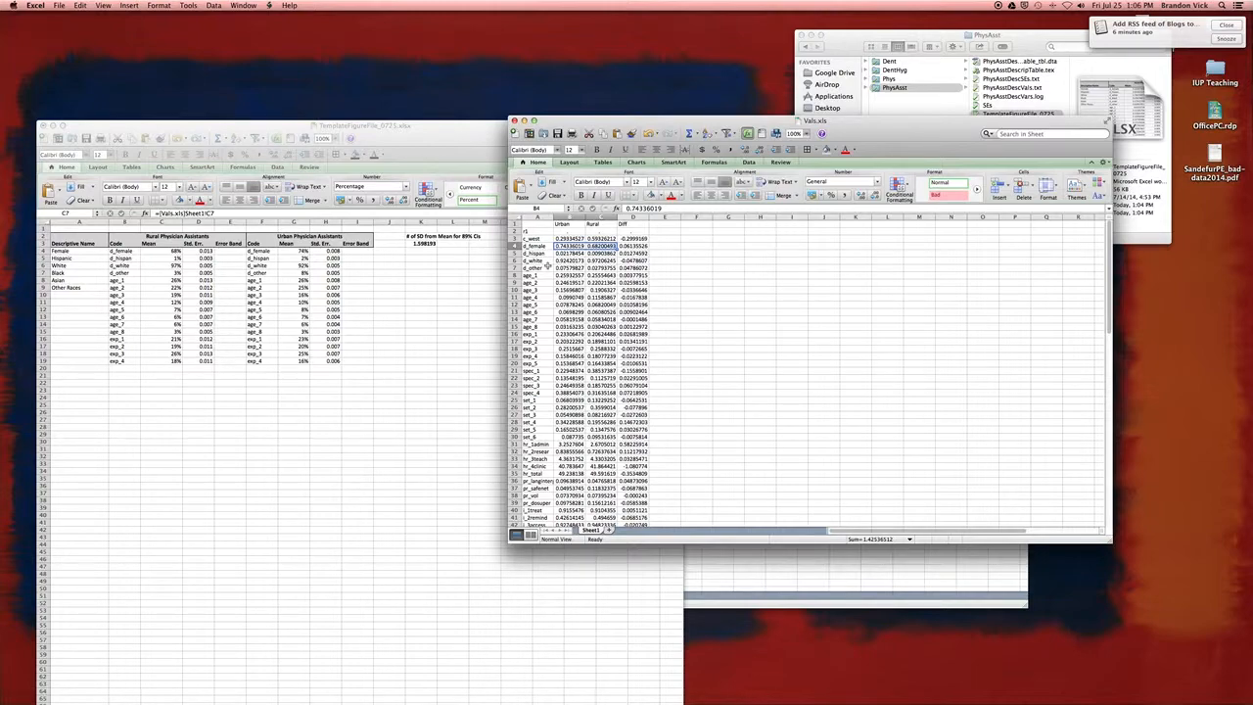
drag(540, 260, 541, 267)
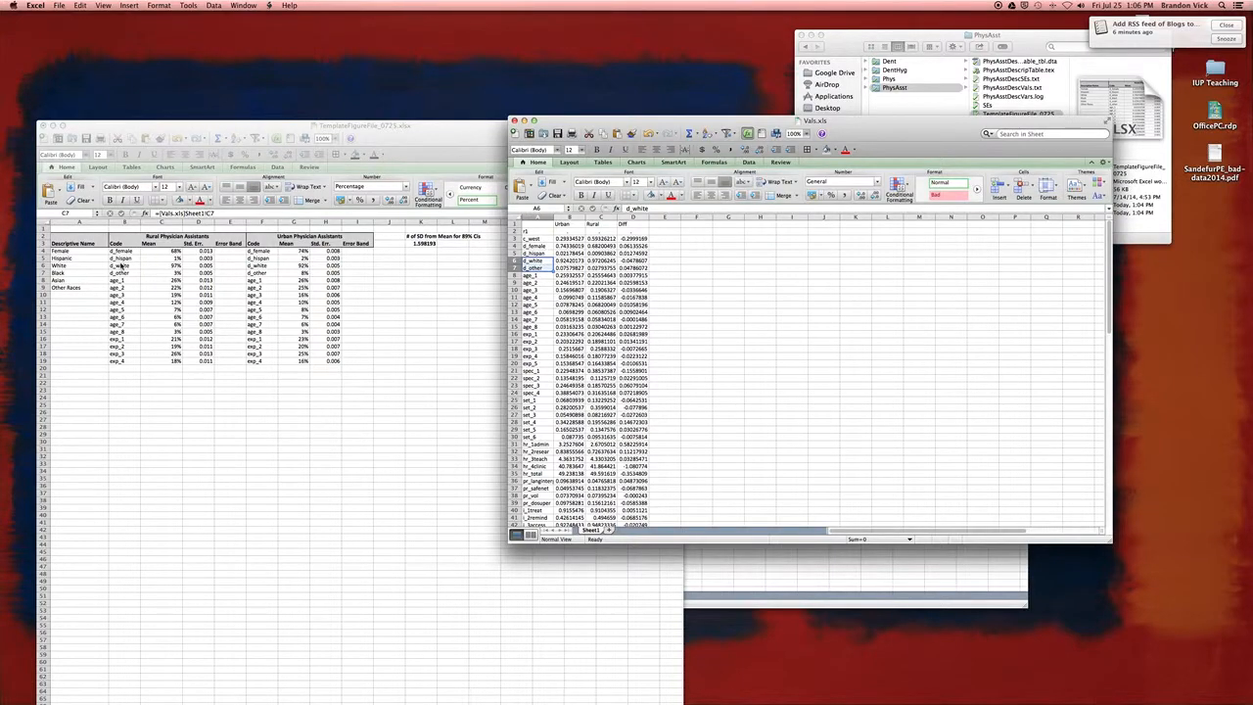
Clear the descriptive names in A6 to A9, and enter White in A6 and Other in A7.
click(121, 265)
drag(74, 265, 76, 287)
right_click(76, 282)
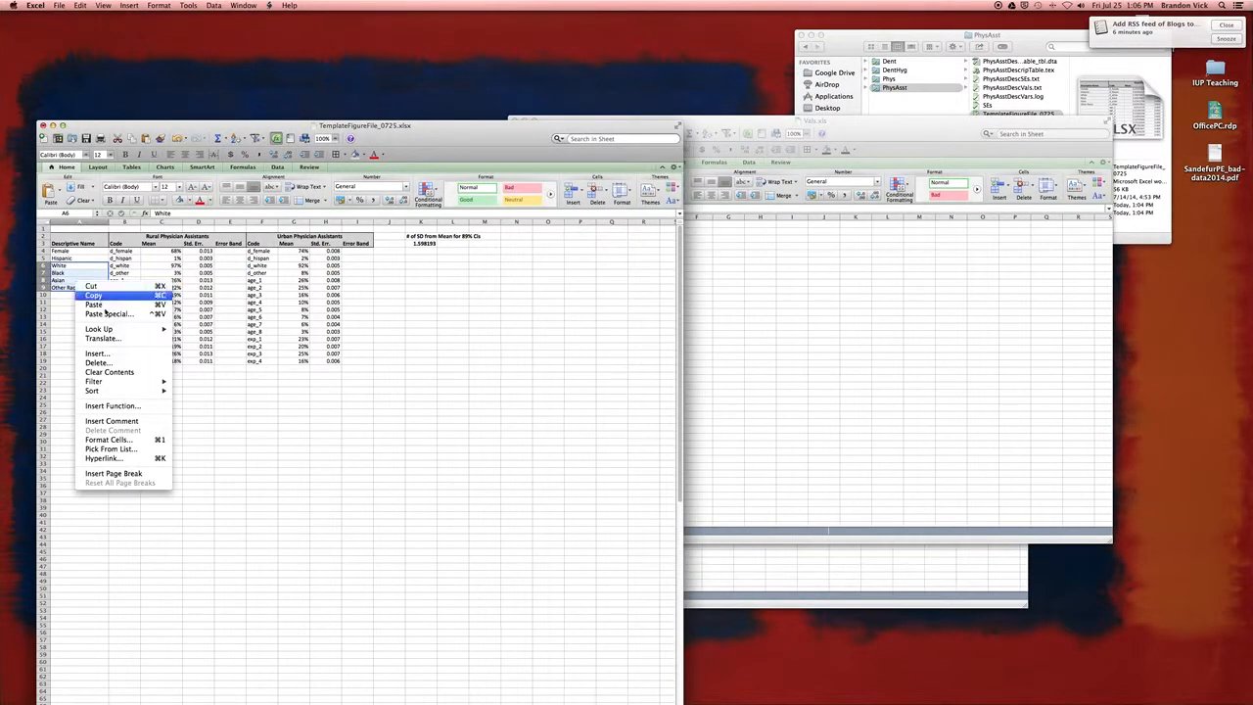
click(121, 372)
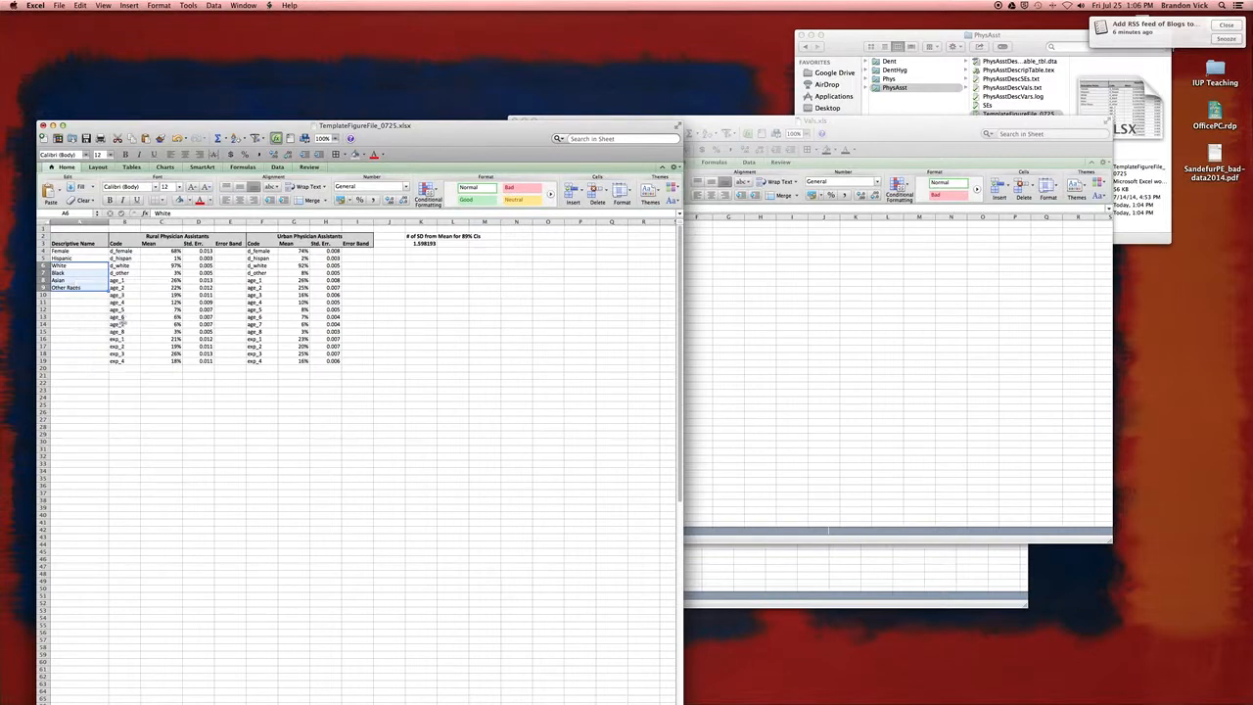
click(97, 266)
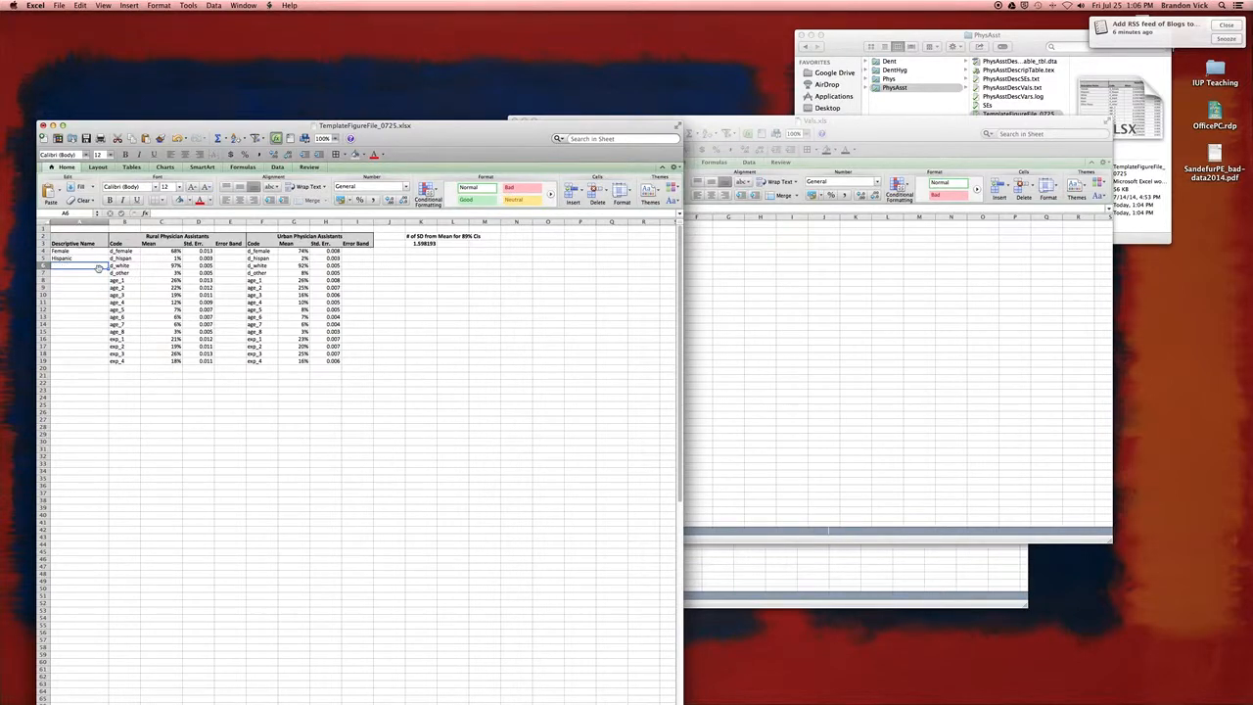
text(White)
key(Return)
text(Other)
key(Return)
Check the template's rural and urban d_other means against the d_other row in Vals.xls.
click(127, 272)
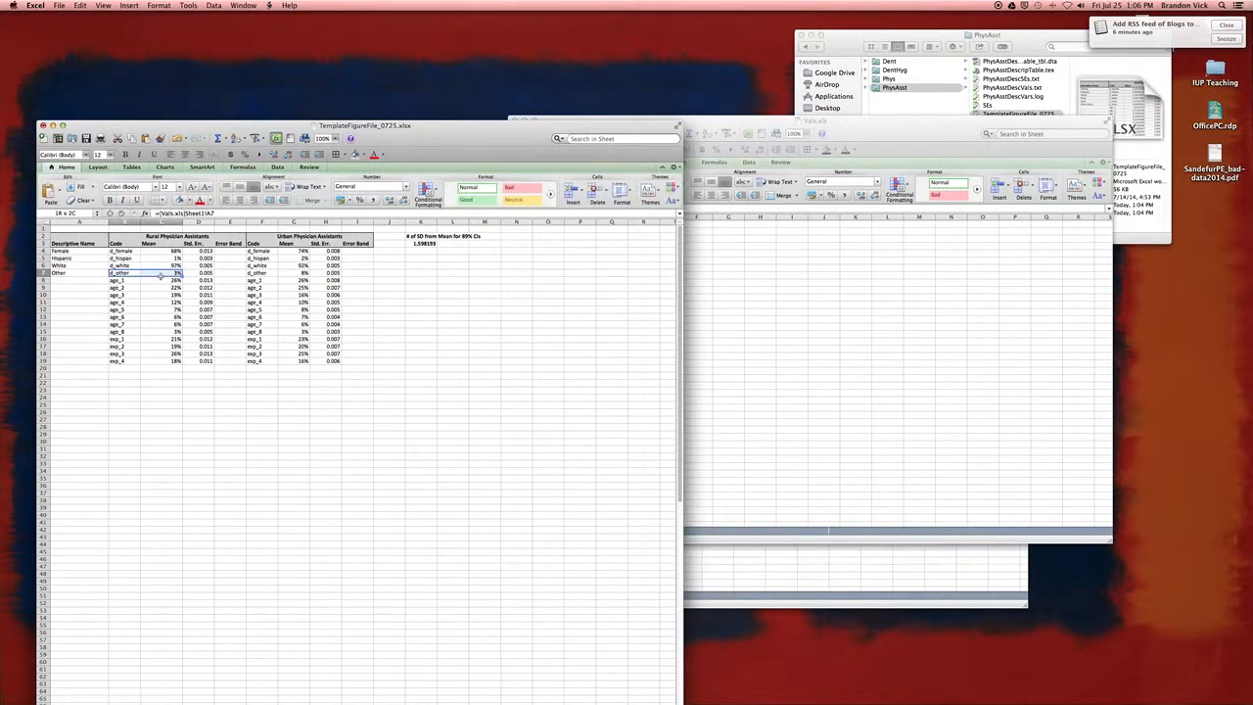
click(303, 274)
click(825, 350)
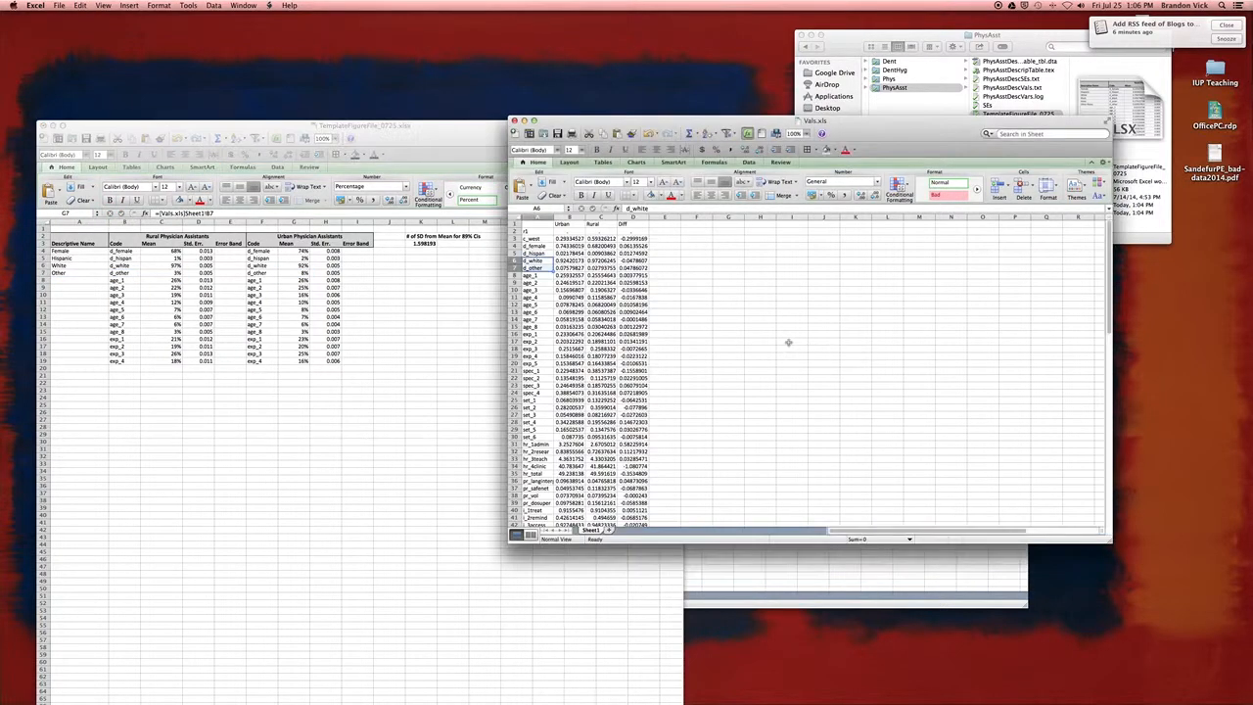
click(605, 269)
click(573, 270)
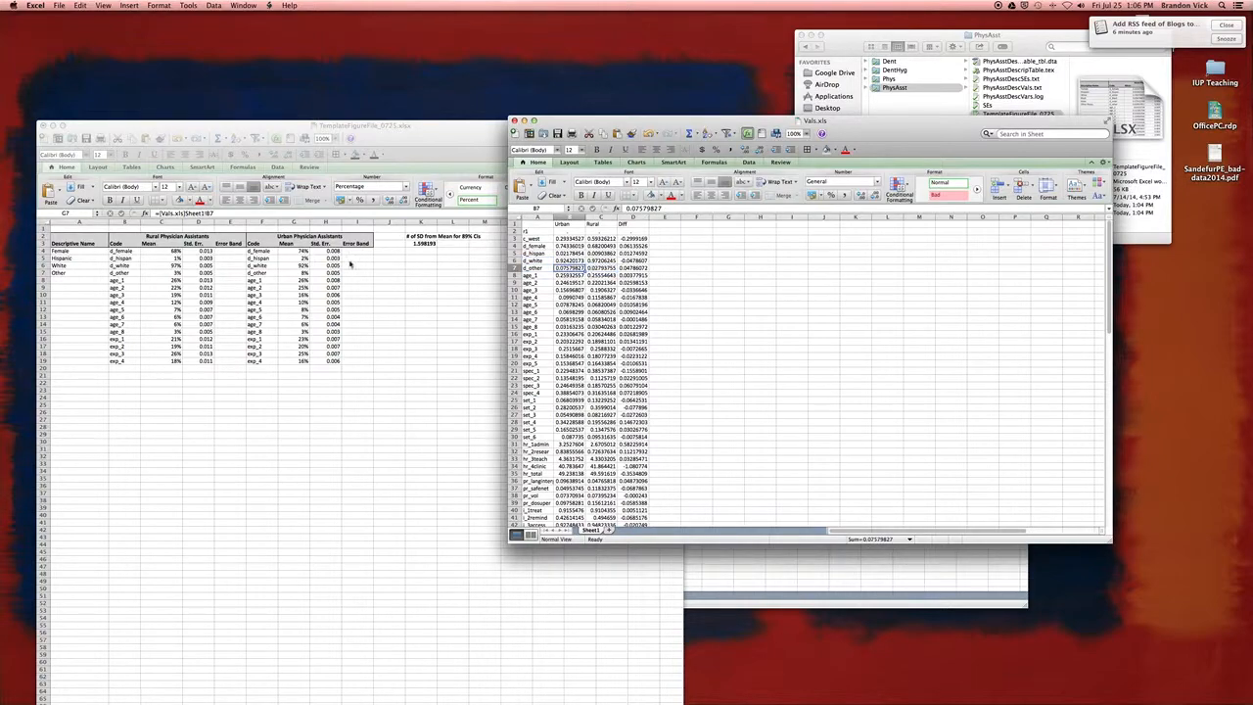
Fill the linked codes, means and standard errors from row 19 down to row 40, and check them against Vals.xls.
click(200, 301)
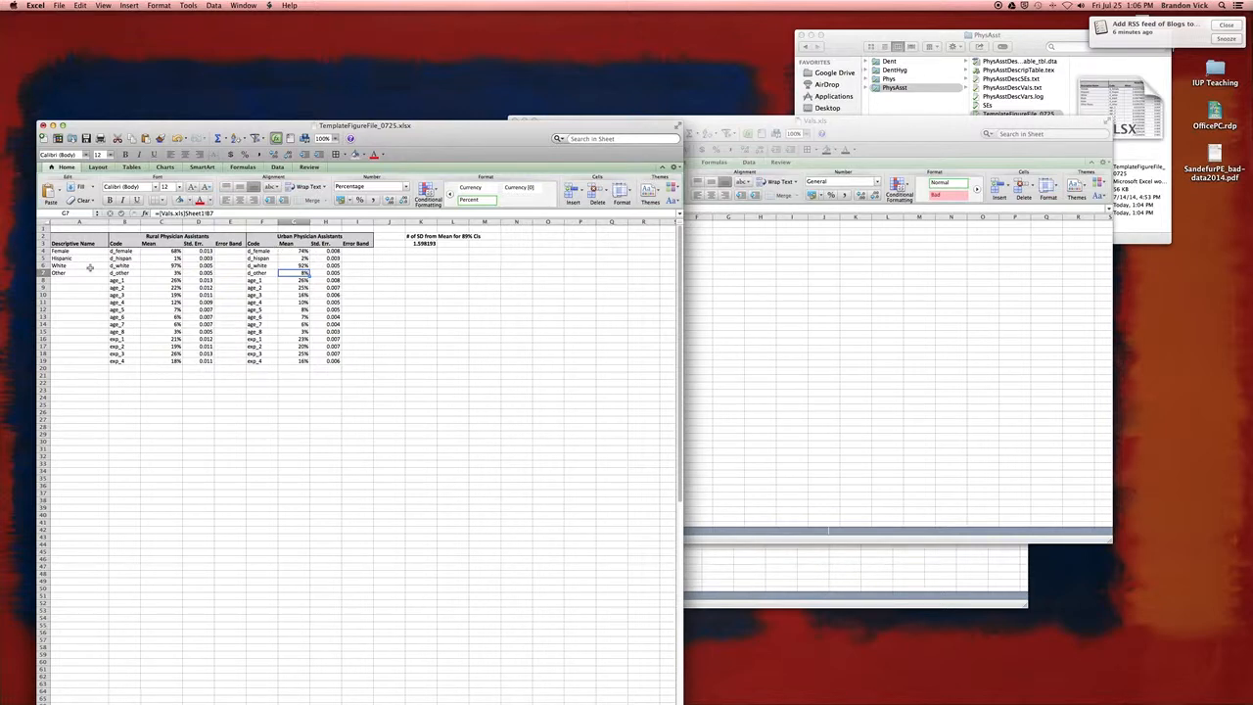
drag(137, 361, 342, 517)
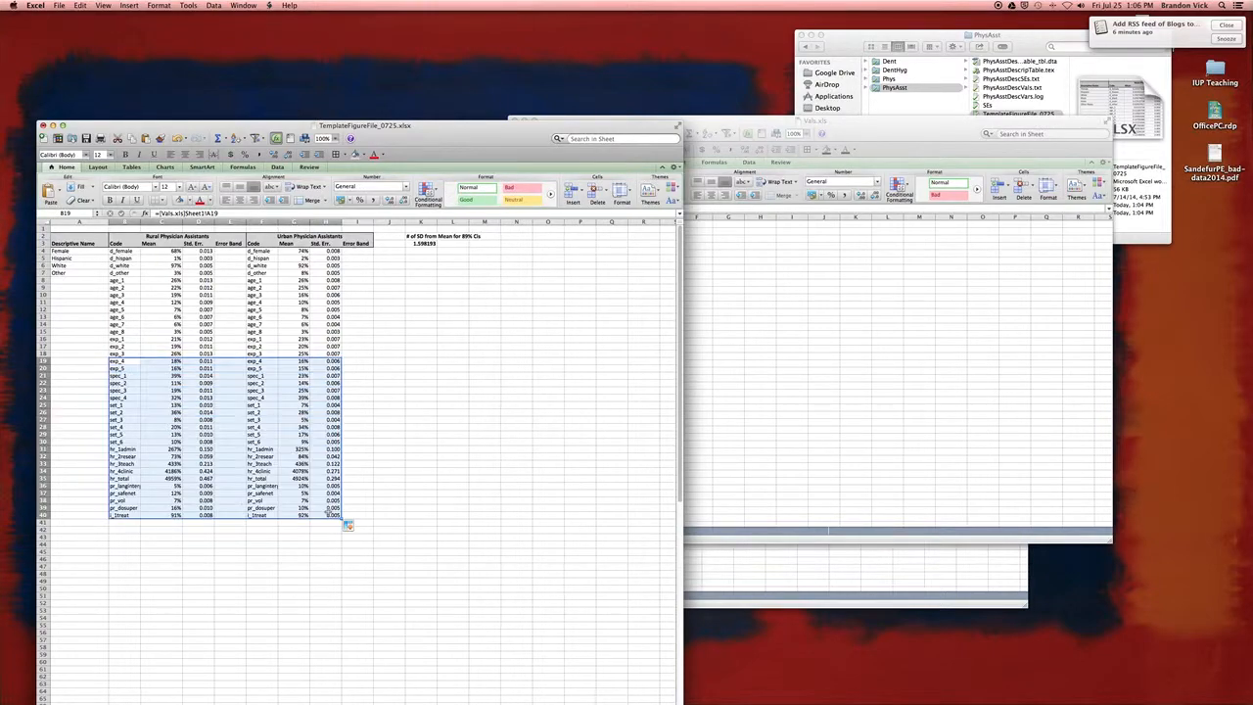
click(897, 440)
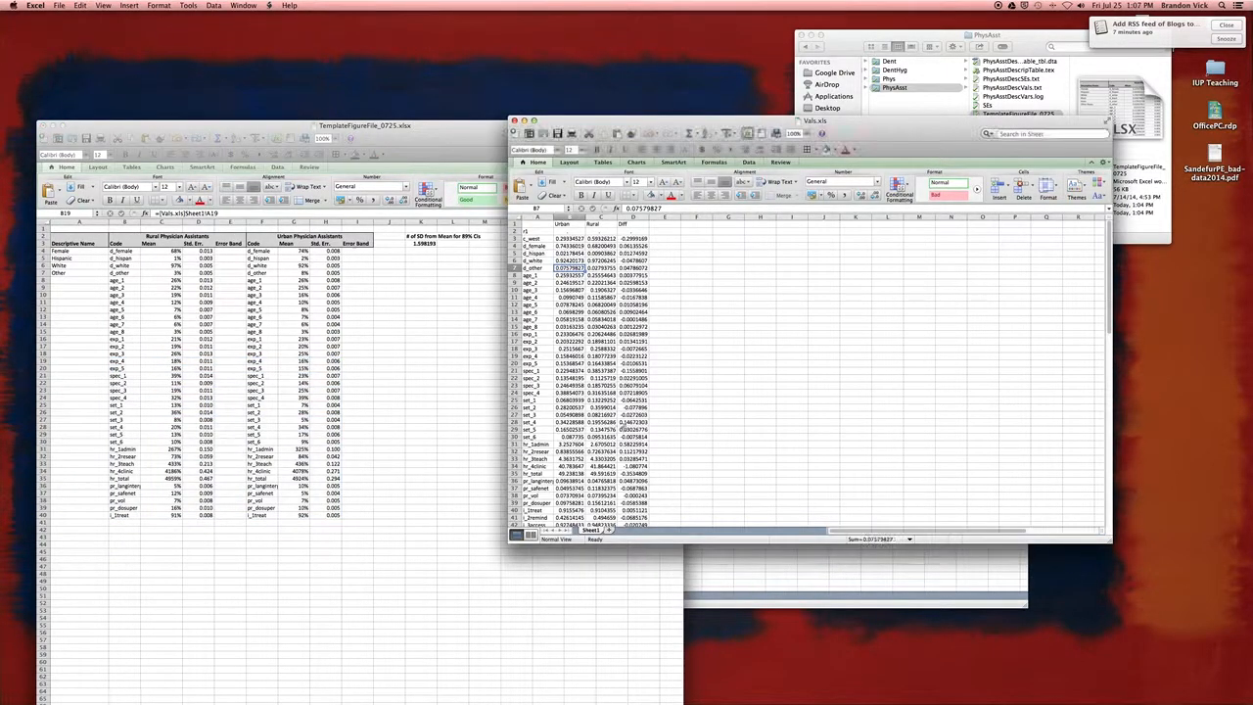
scroll(628, 421, down, 10)
click(428, 465)
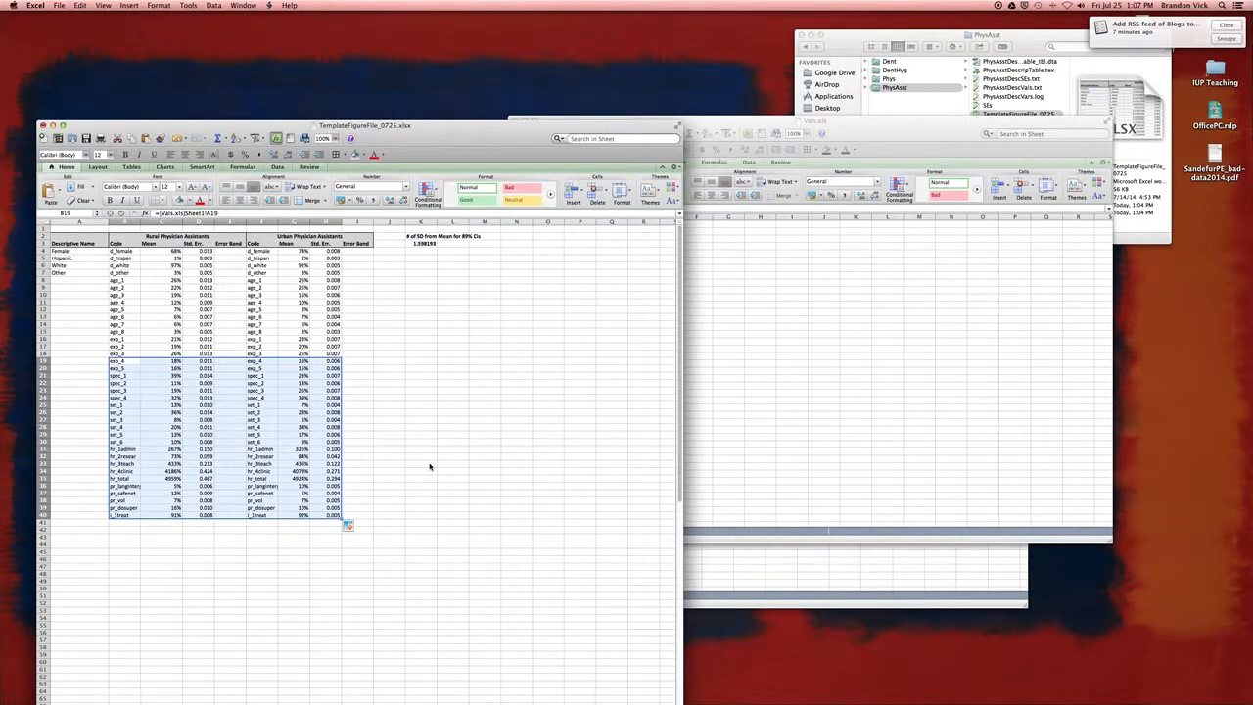
scroll(429, 466, down, 5)
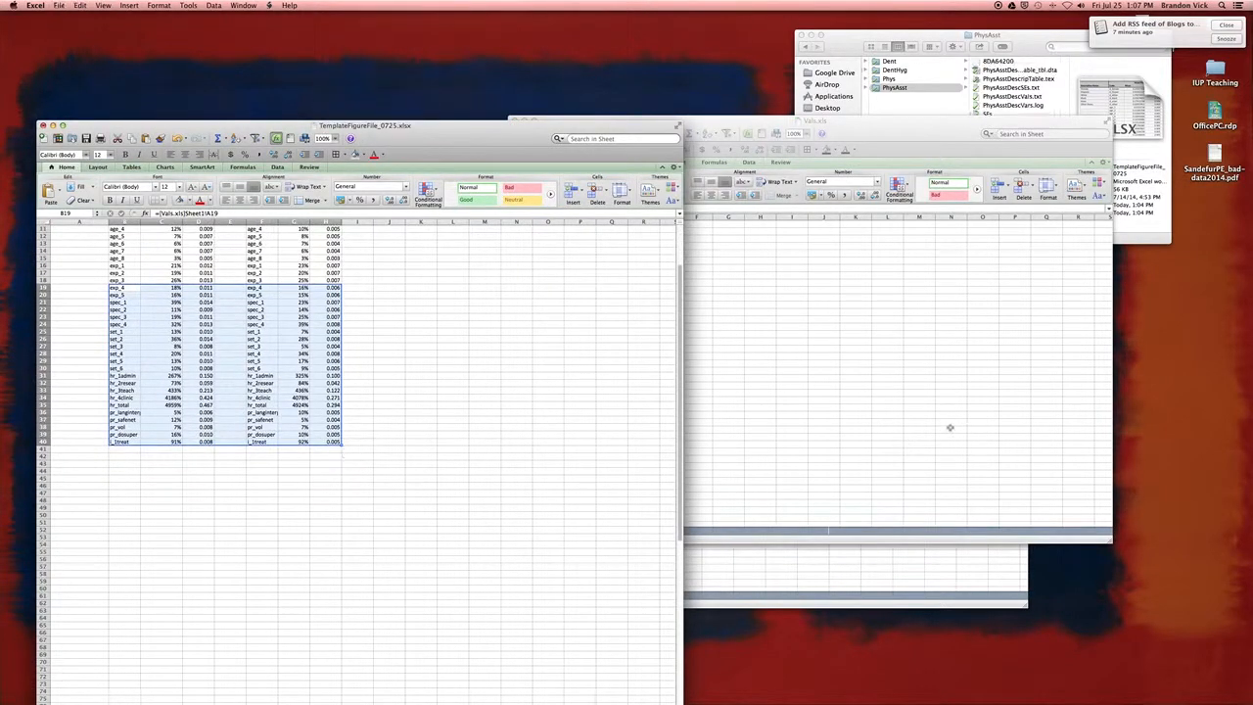
Save and close the template workbook, and close Vals.xls and SEs.xls.
click(951, 425)
click(431, 492)
key(super+w)
click(753, 444)
key(super+w)
key(super+w)
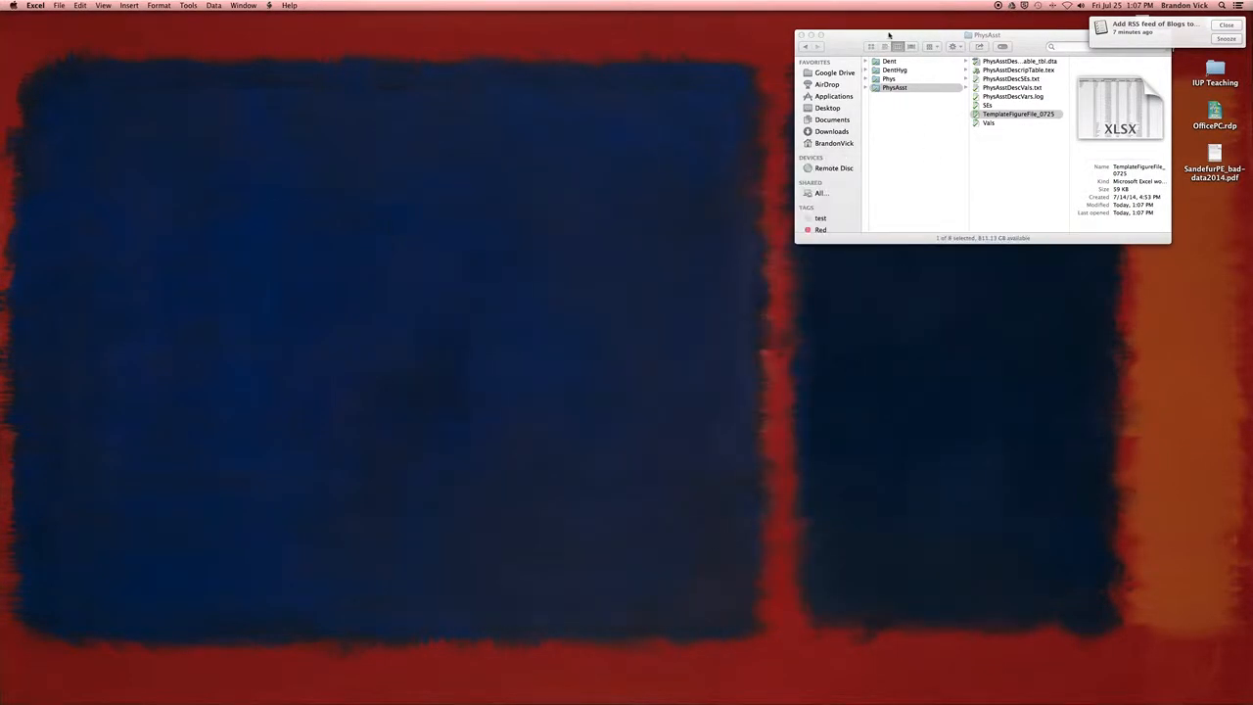